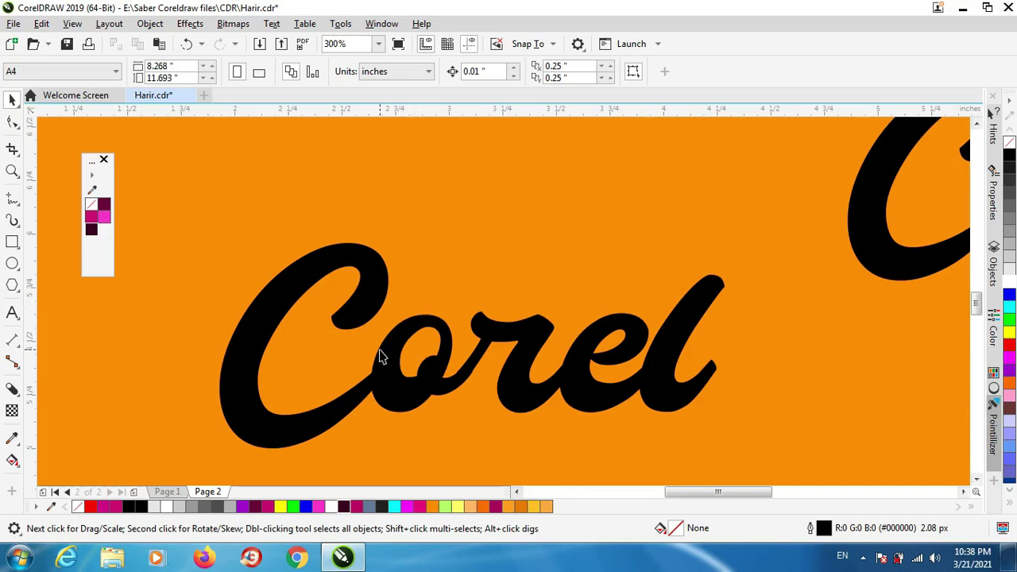
- Reposition the black Corel lettering and give its white outline an 8.0 px width
left_click_drag(401, 341, 468, 278)
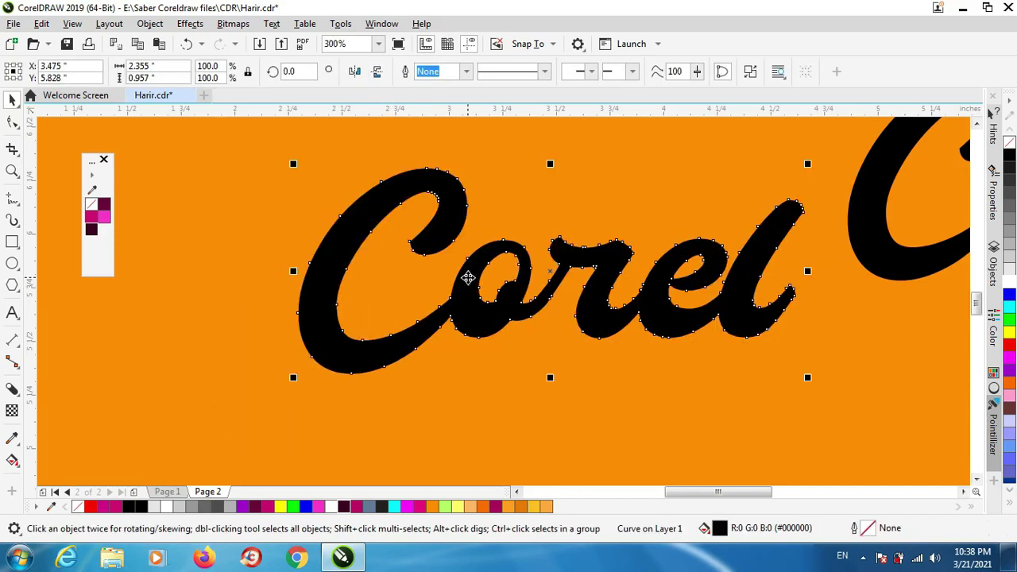
left_click_drag(468, 277, 418, 314)
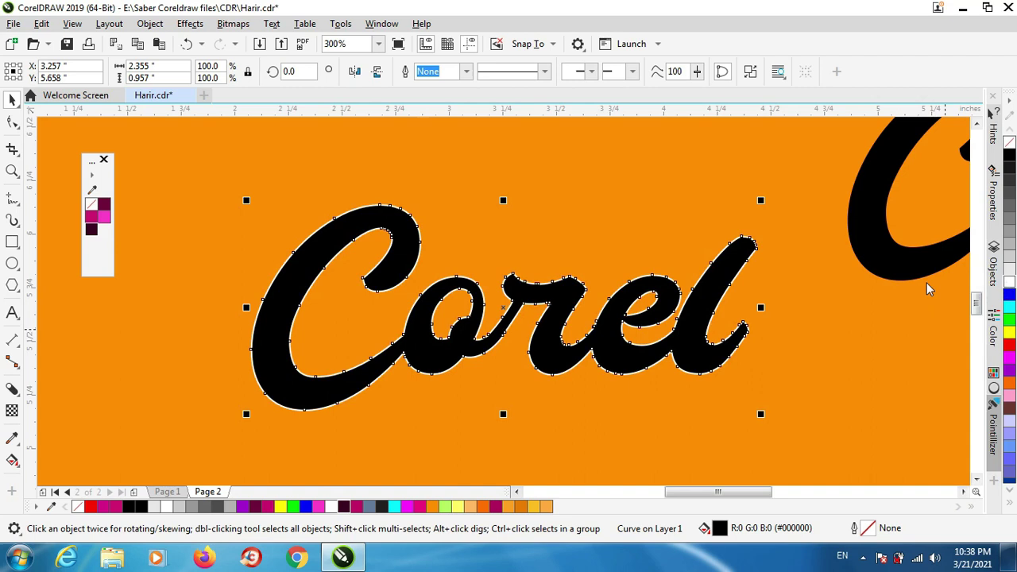
left_click(465, 72)
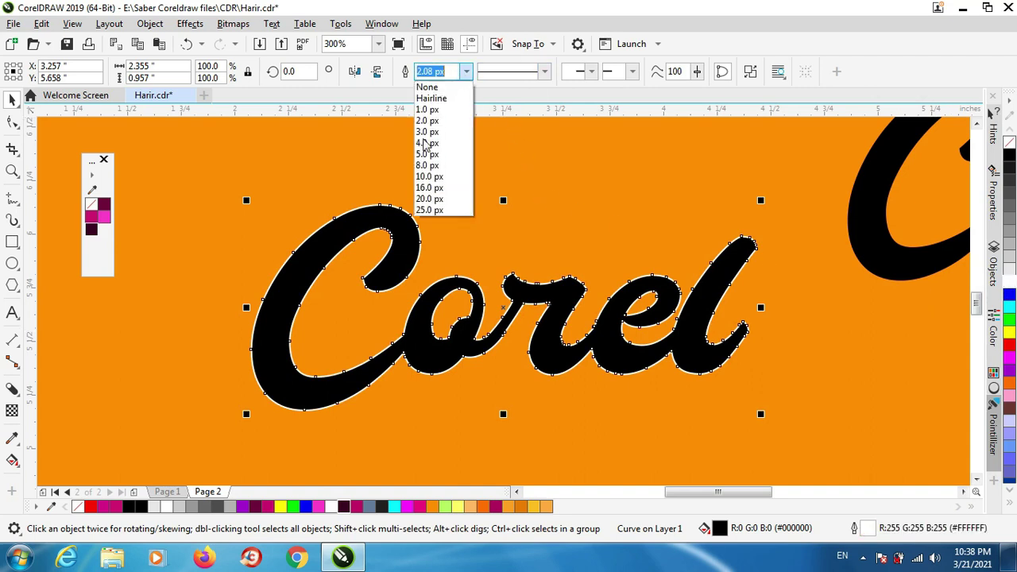
left_click(433, 164)
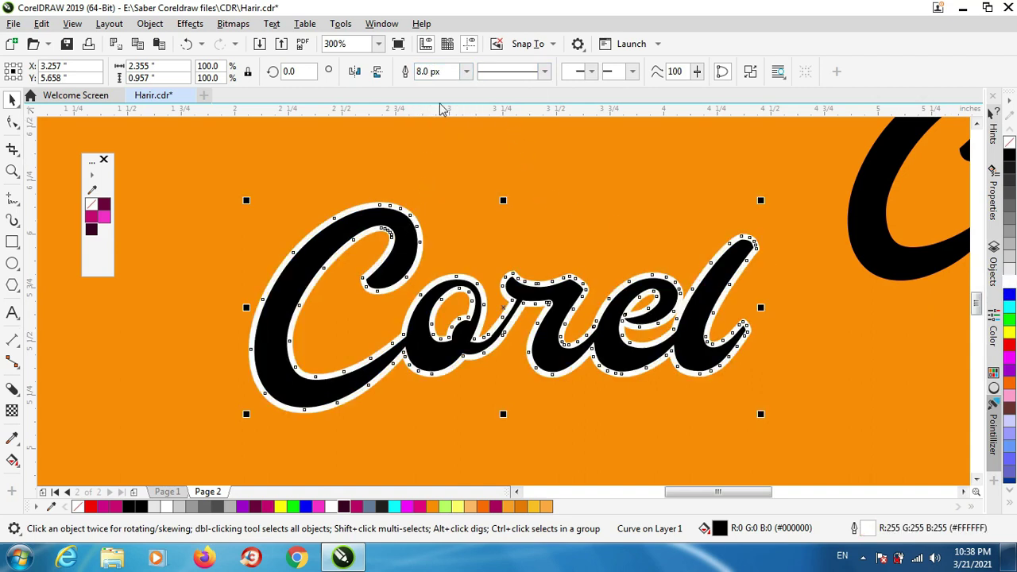
- Convert the white outline into its own object and drag the black Corel fill to the right
left_click(150, 24)
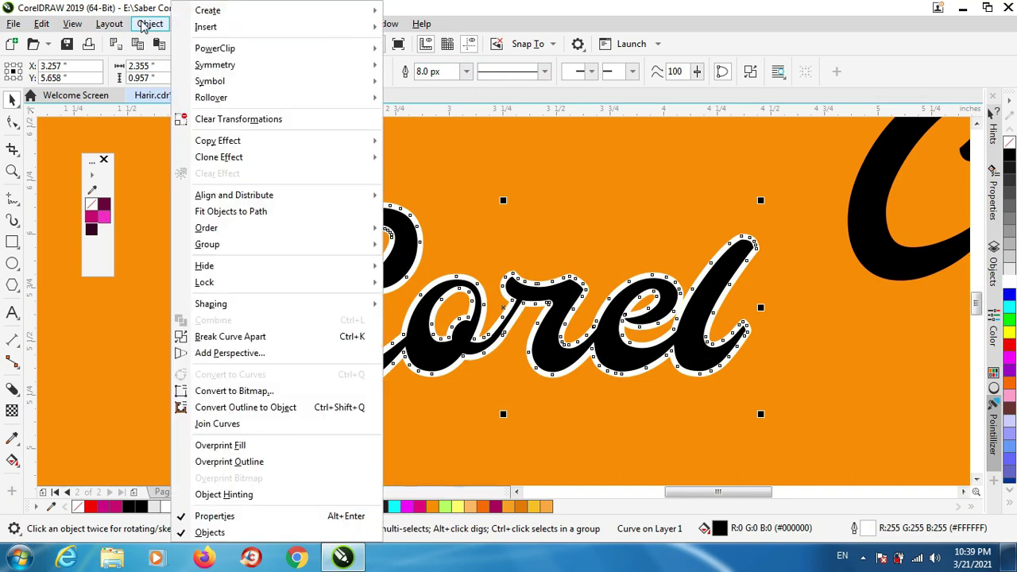
left_click(312, 407)
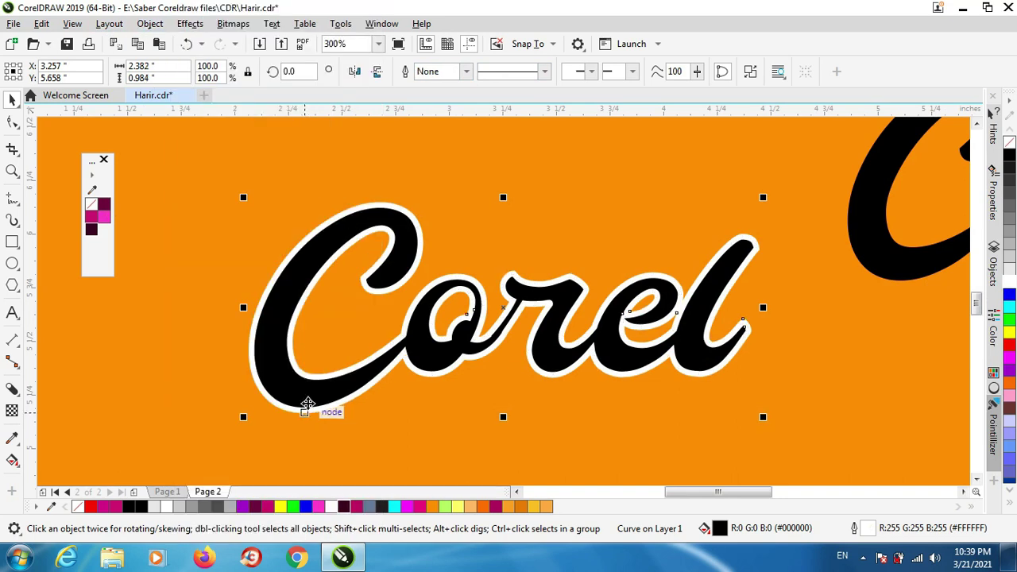
left_click(139, 371)
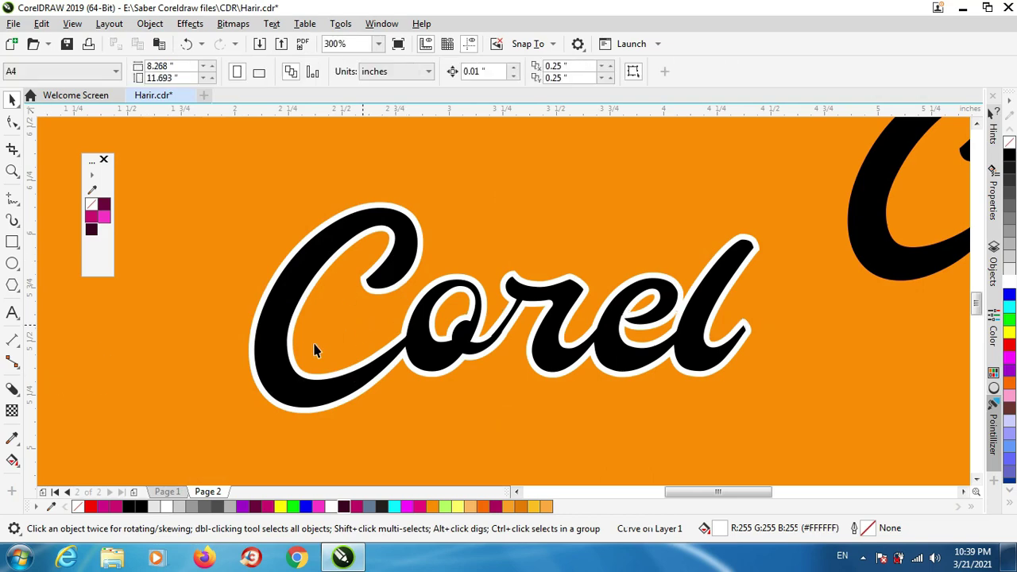
left_click_drag(279, 356, 721, 347)
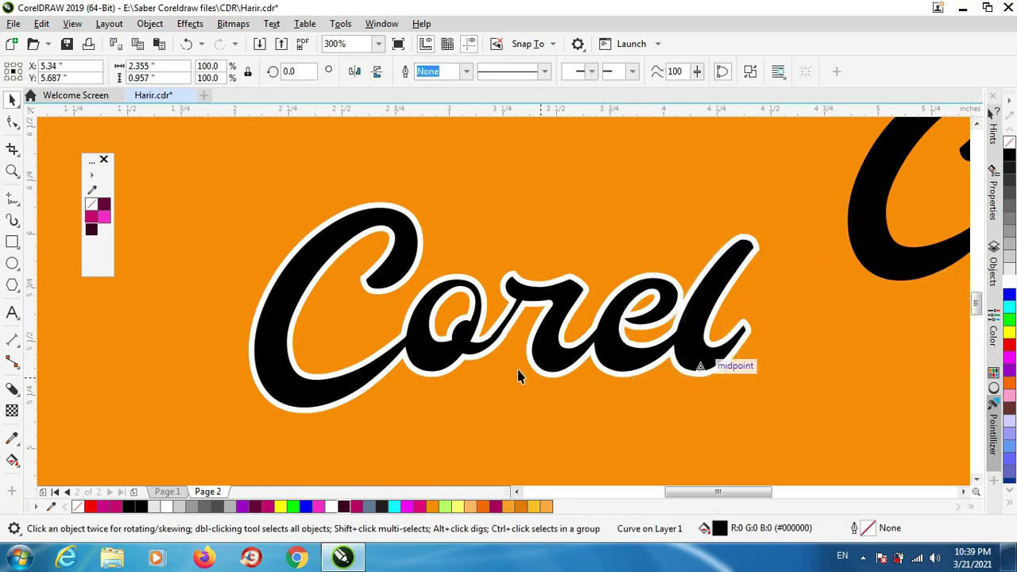
- Colour a copy of the white outline grey (#B3B3B3) and nudge it slightly offset
left_click_drag(434, 334, 293, 347)
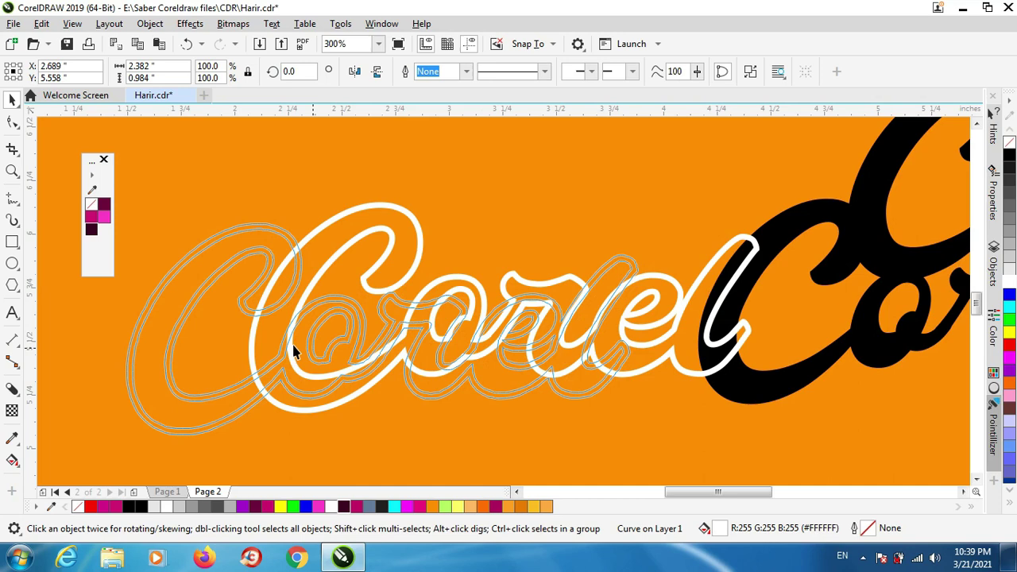
scroll(248, 291, "up", 2)
scroll(248, 291, "up", 2)
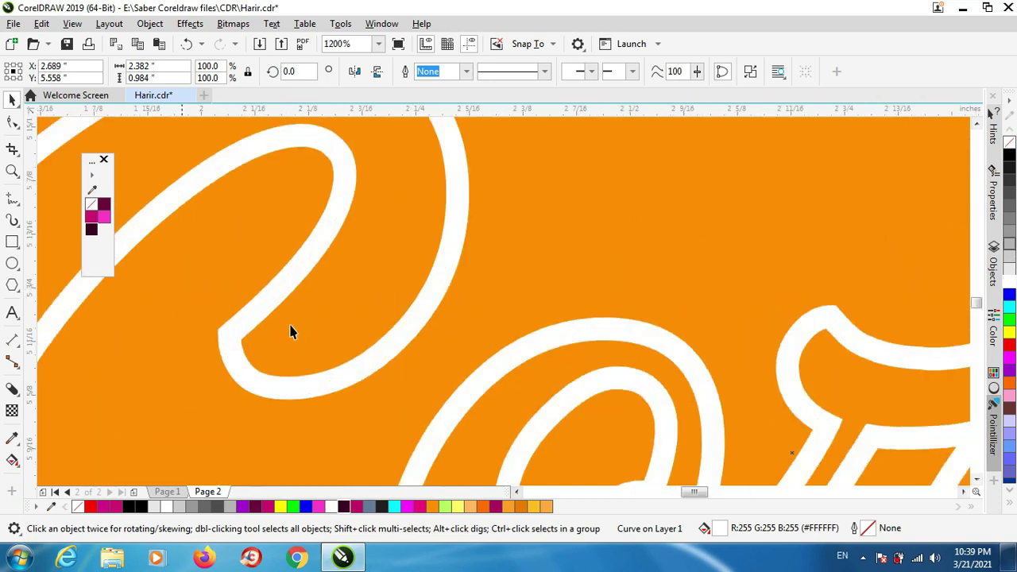
left_click(1009, 249)
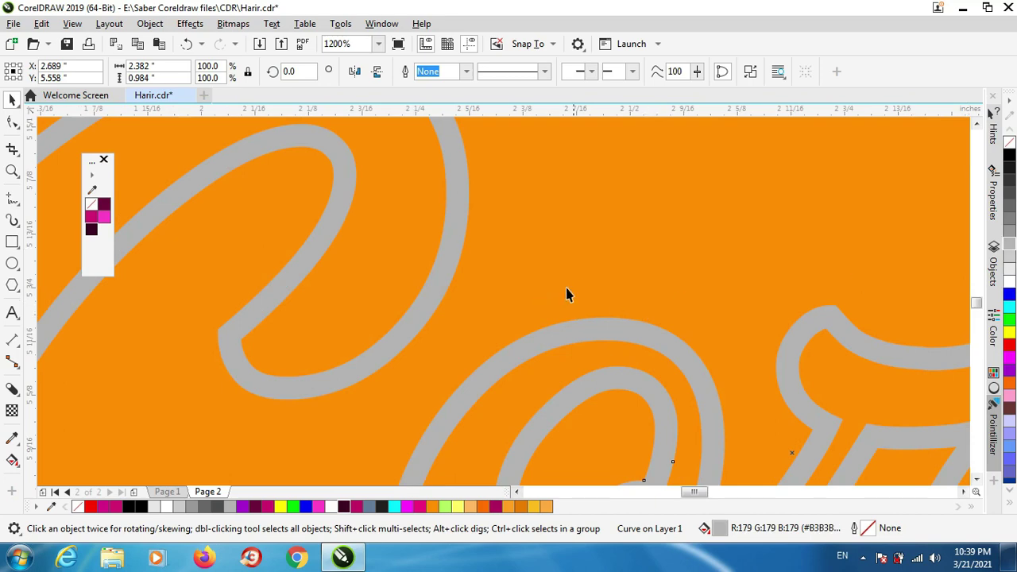
scroll(565, 294, "down", 2)
scroll(430, 251, "up", 4)
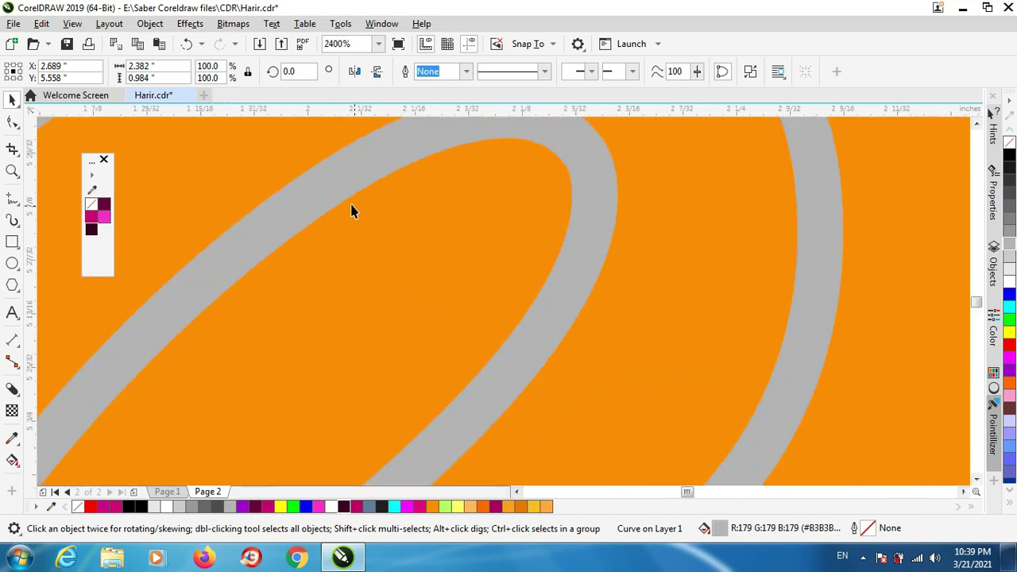
mouse_move(347, 195)
left_mouse_down()
mouse_move(349, 211)
mouse_move(344, 198)
left_mouse_up()
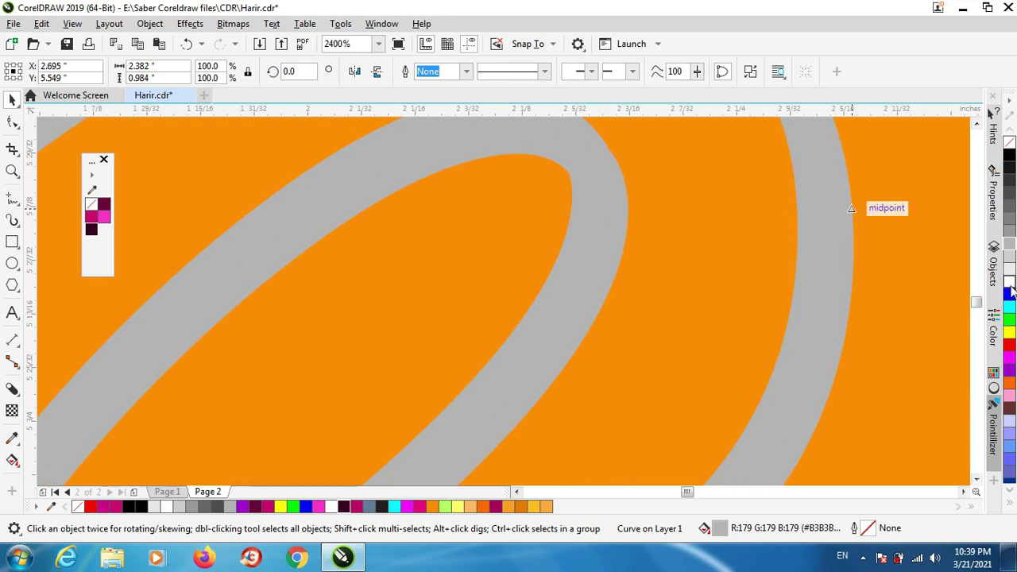
- Zoom in to check the offset and select the grey shadow curve
scroll(384, 231, "down", 2)
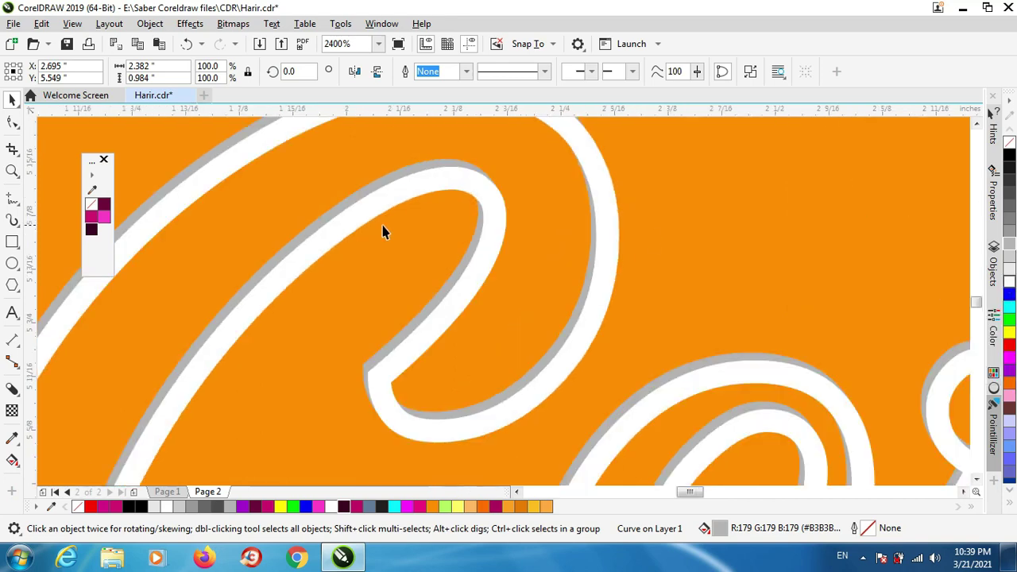
scroll(334, 202, "down", 3)
scroll(357, 211, "up", 2)
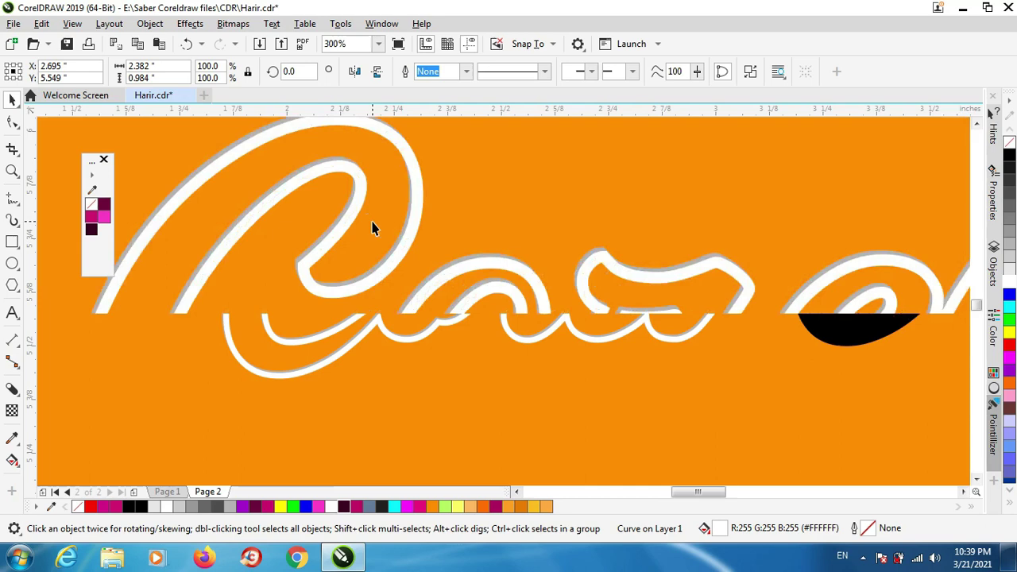
scroll(290, 173, "up", 3)
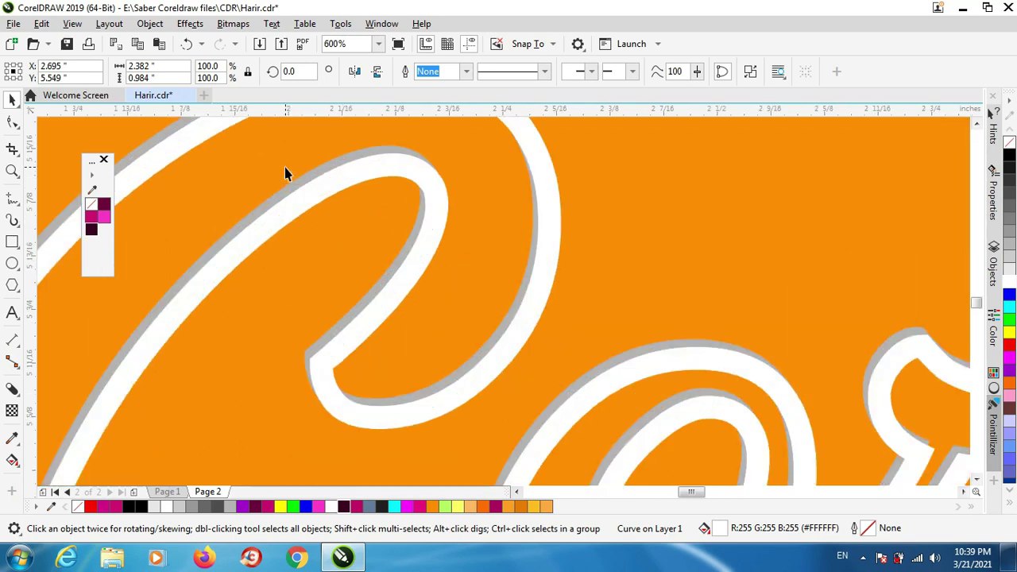
scroll(310, 195, "down", 2)
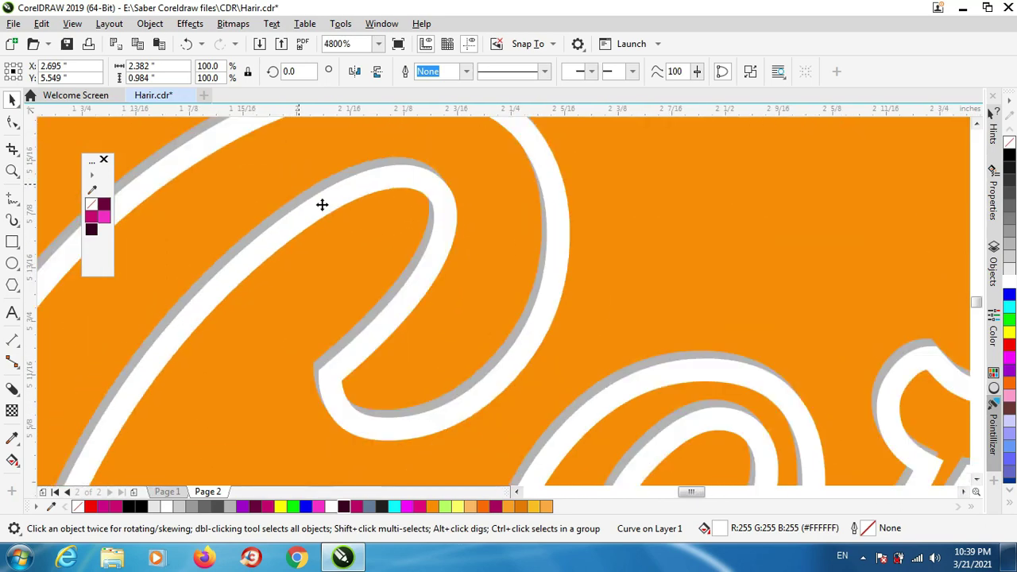
scroll(334, 211, "up", 1)
scroll(347, 222, "down", 1)
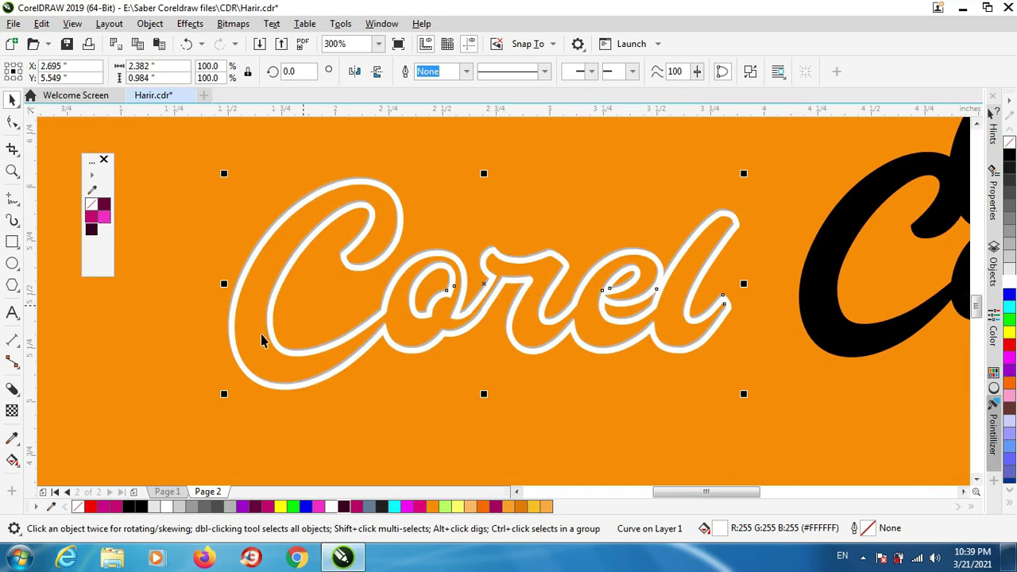
scroll(250, 353, "up", 1)
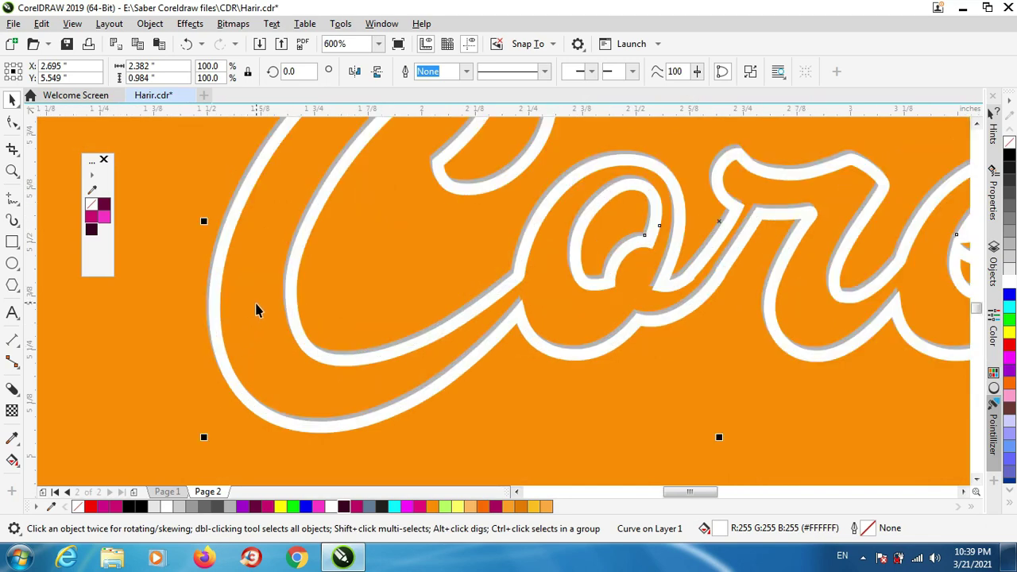
scroll(381, 302, "down", 1)
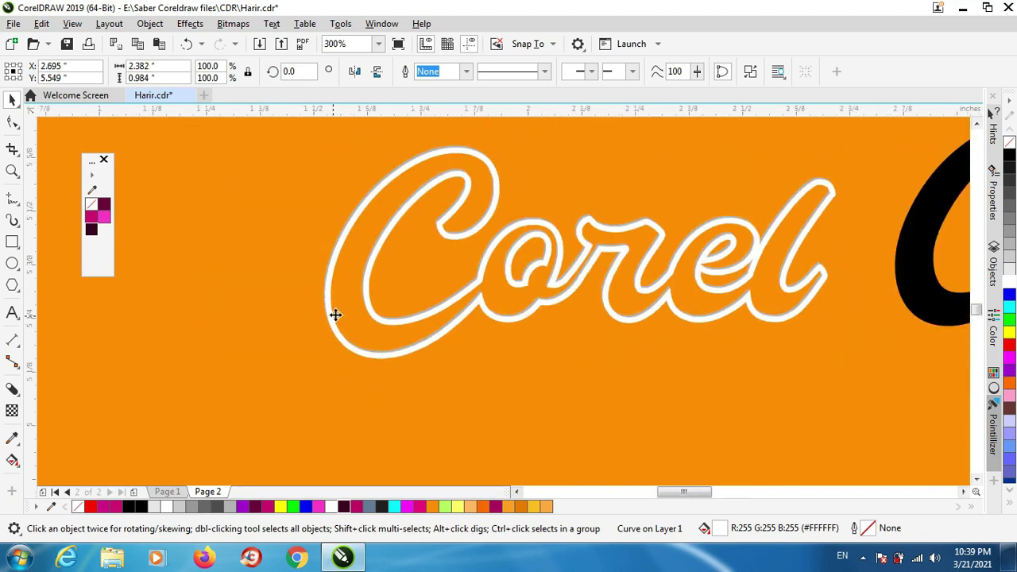
scroll(318, 255, "up", 4)
scroll(276, 231, "up", 1)
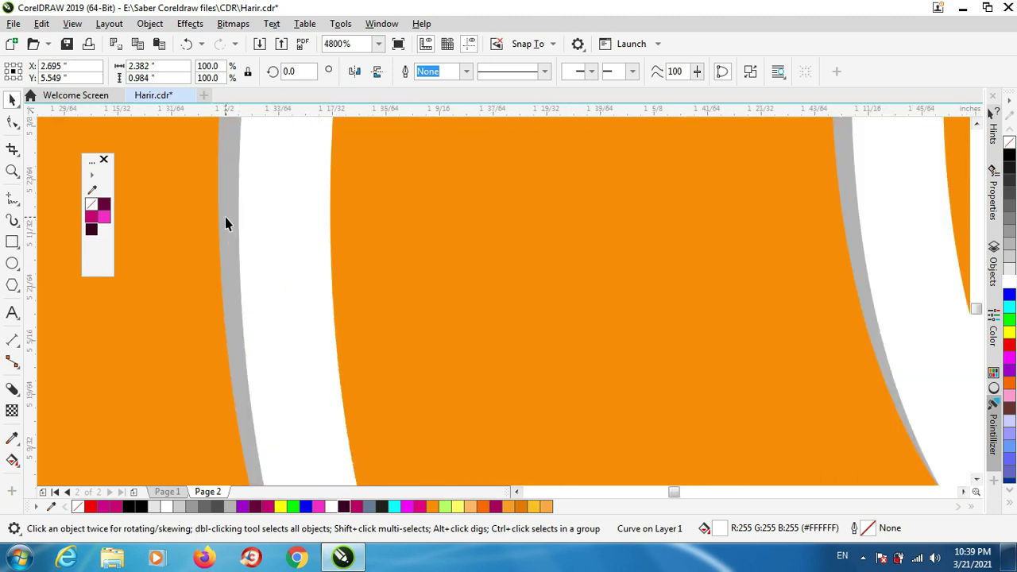
left_click(225, 216)
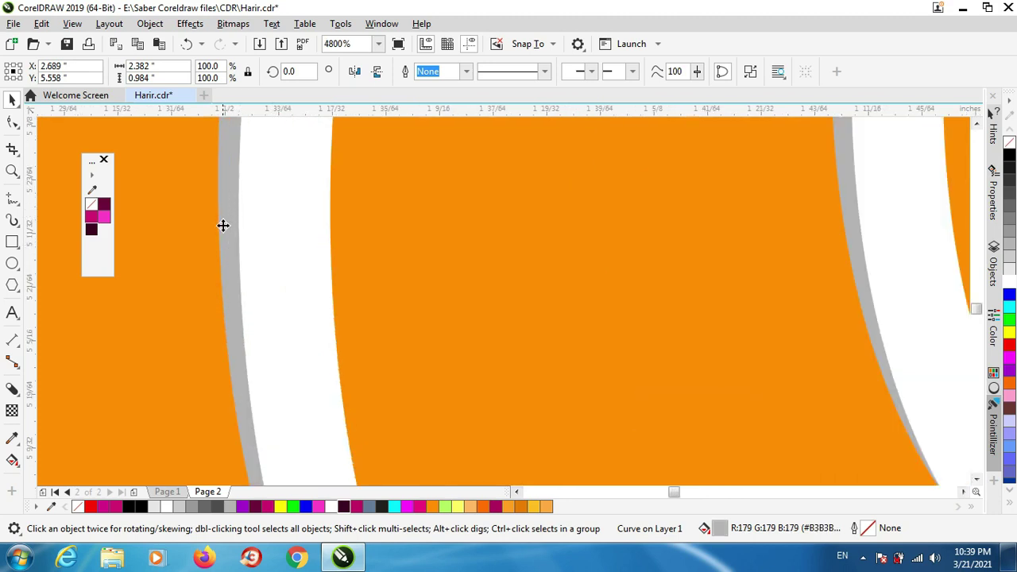
- Drag a black block shadow out from the grey-edged Corel outline
scroll(293, 199, "down", 3)
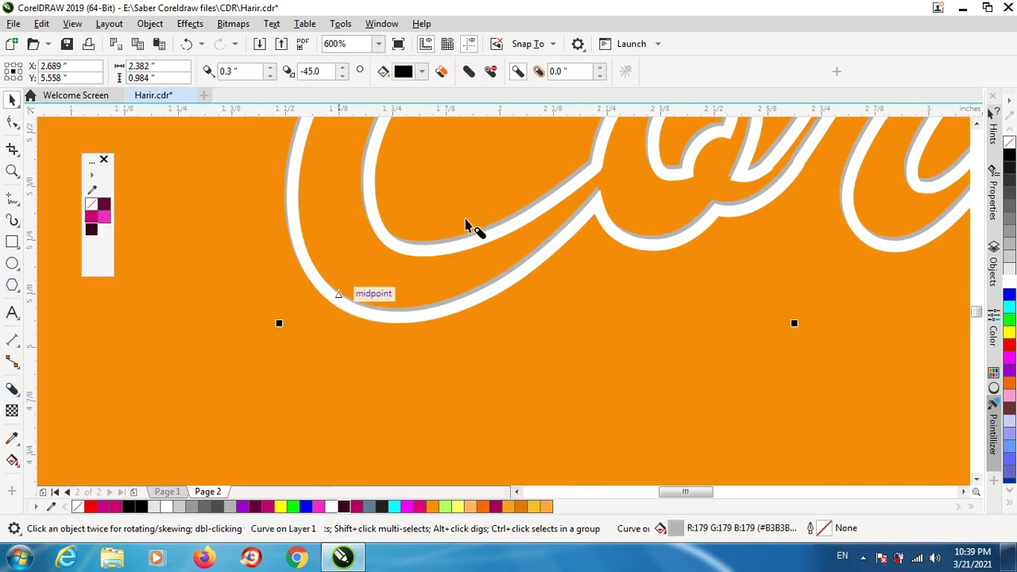
left_click_drag(677, 155, 776, 131)
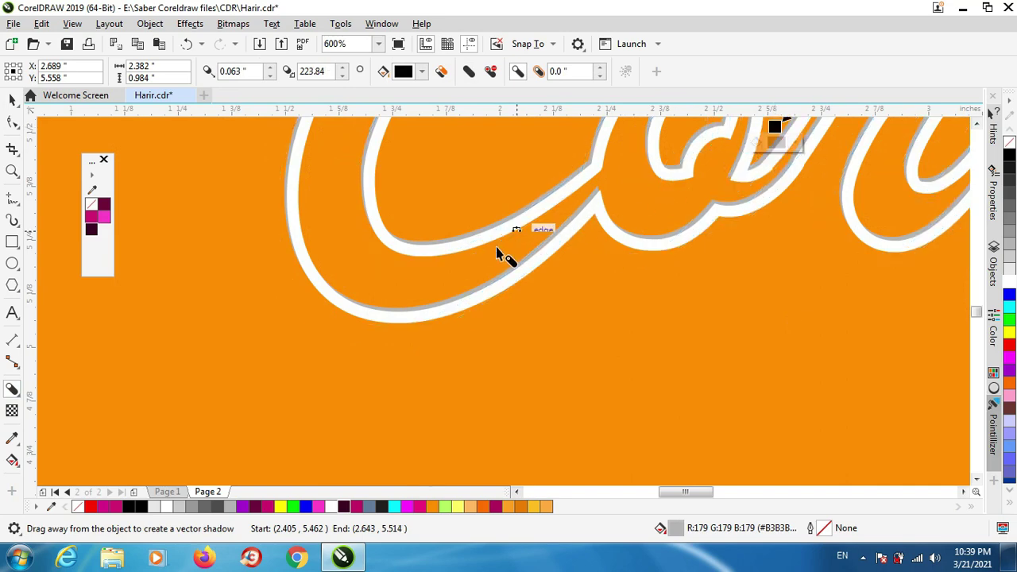
scroll(454, 295, "down", 3)
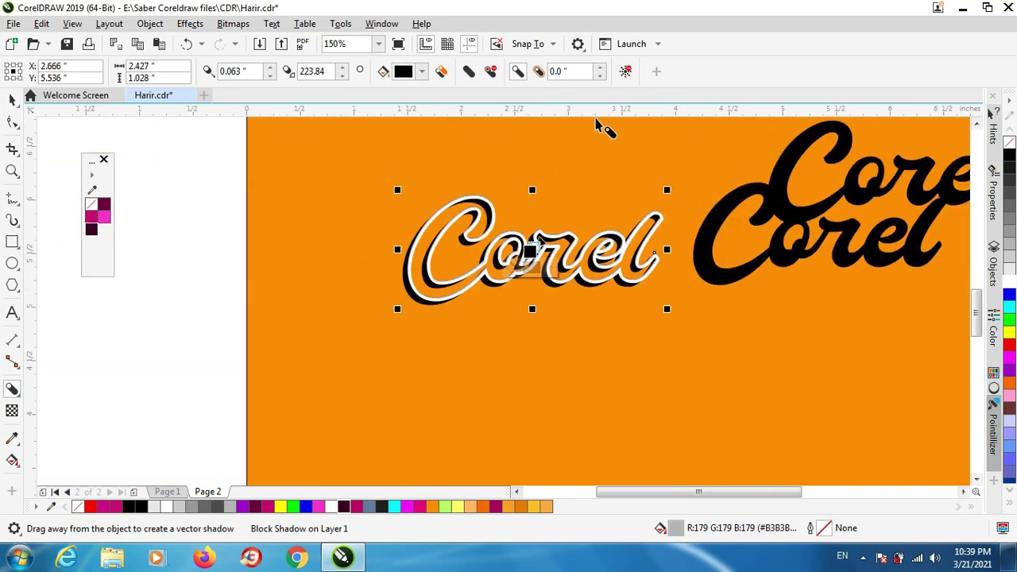
scroll(500, 234, "up", 3)
scroll(481, 179, "down", 2)
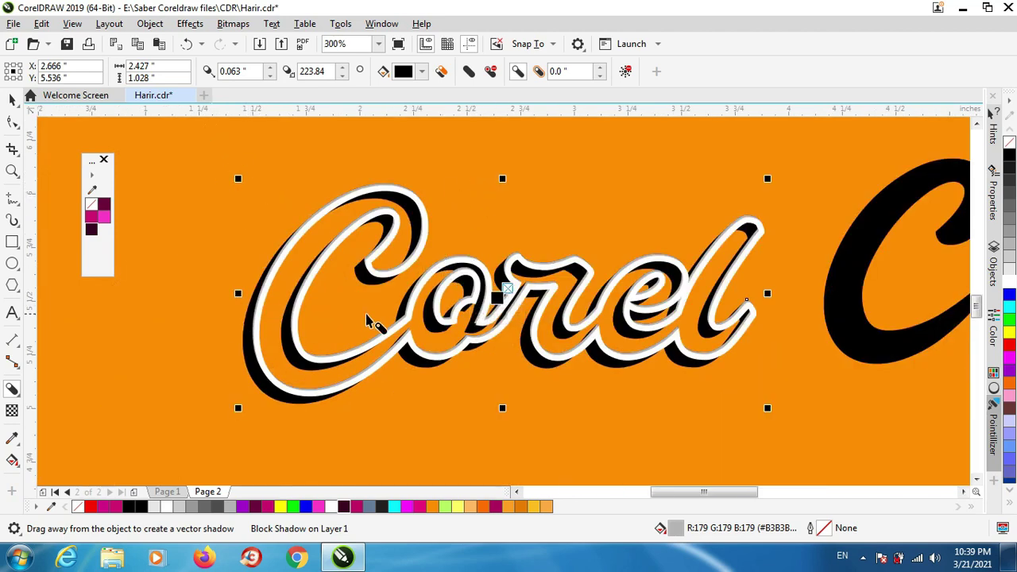
scroll(521, 290, "up", 1)
scroll(601, 284, "up", 1)
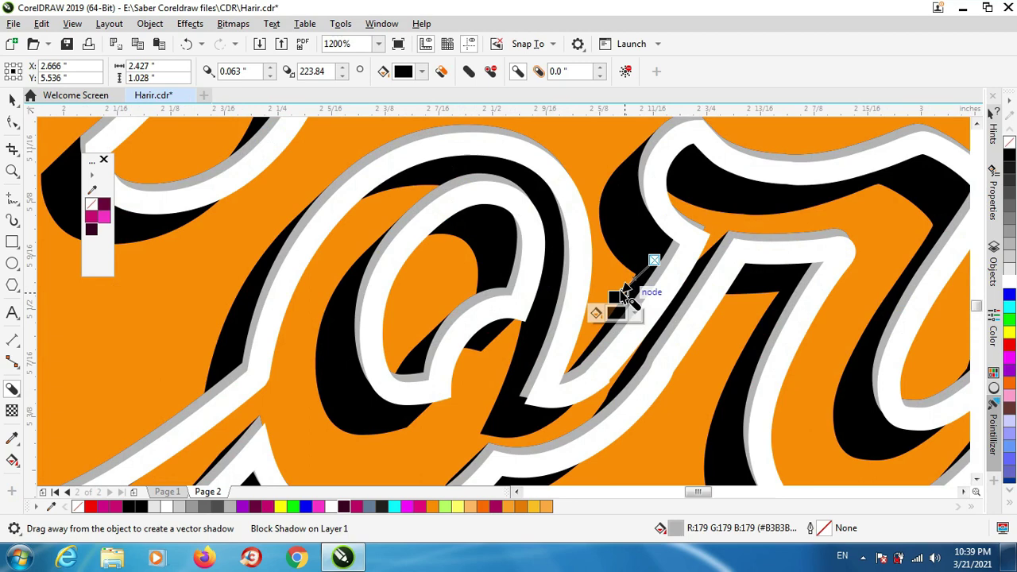
- Shorten the block shadow's depth to 0.057"
left_click_drag(624, 286, 617, 292)
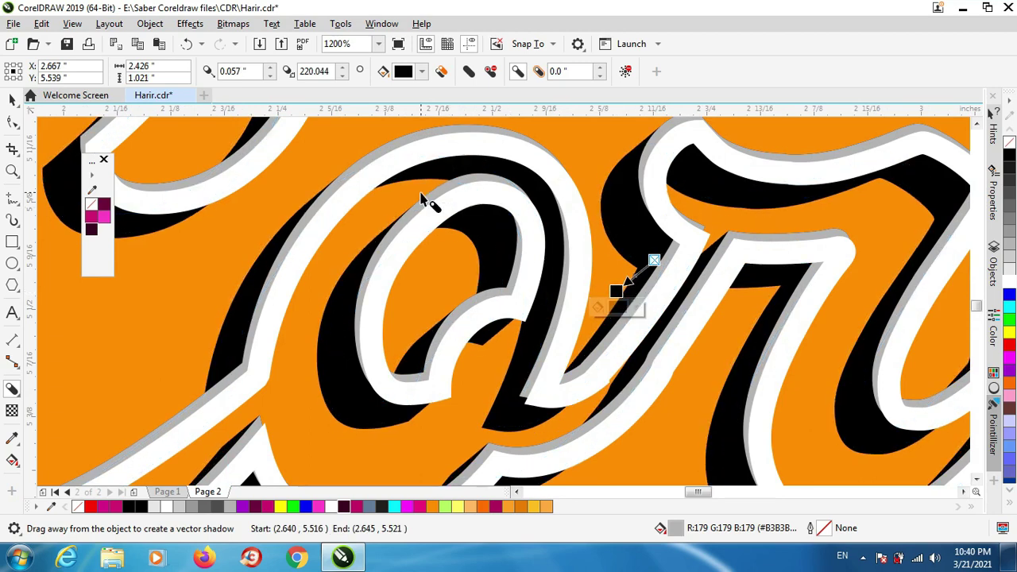
scroll(418, 193, "down", 2)
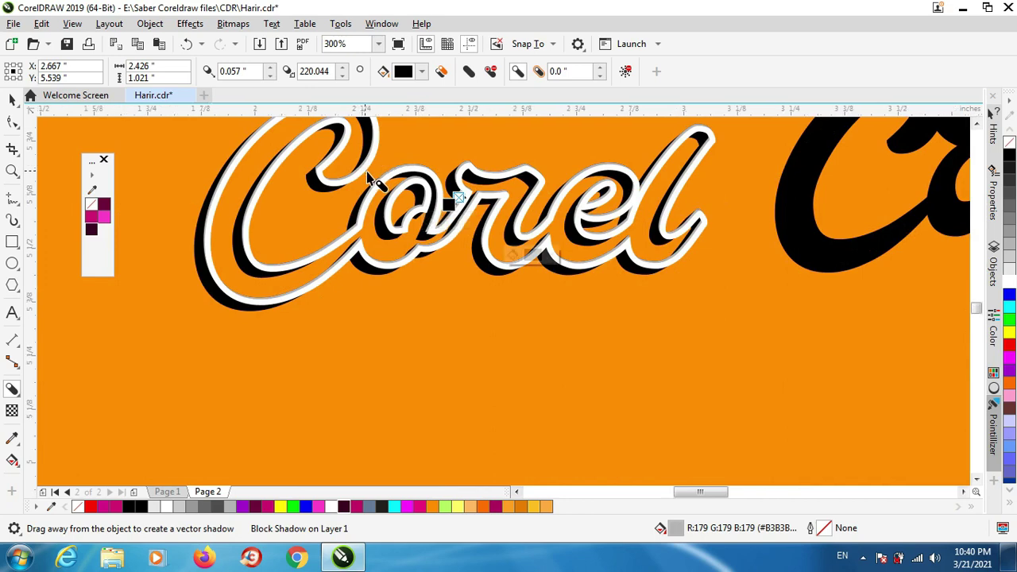
scroll(372, 181, "up", 1)
scroll(372, 181, "down", 2)
scroll(377, 179, "up", 1)
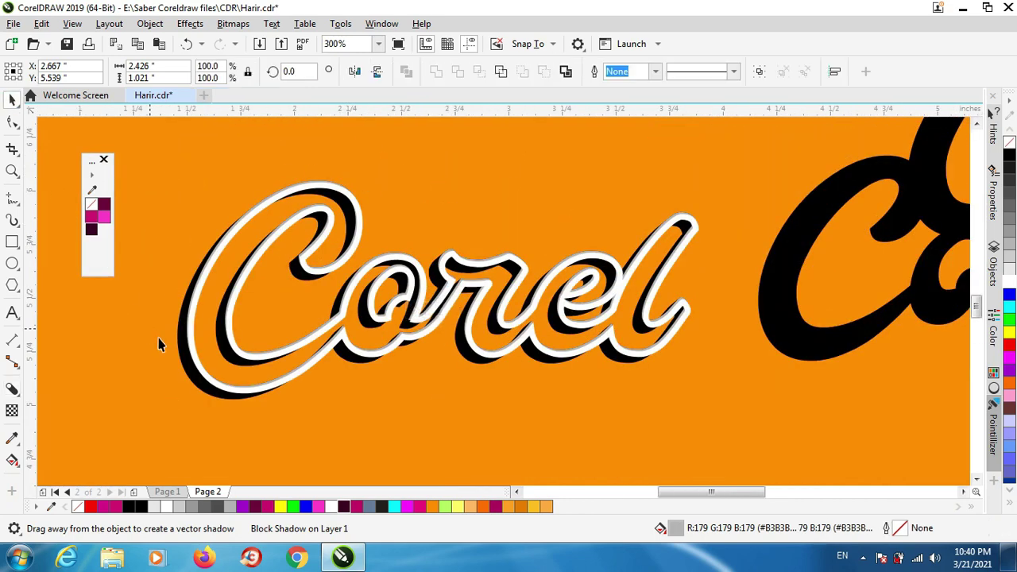
- Break the block shadow apart from the outlined Corel with Break Block Shadow Apart
key("space")
left_click(184, 348)
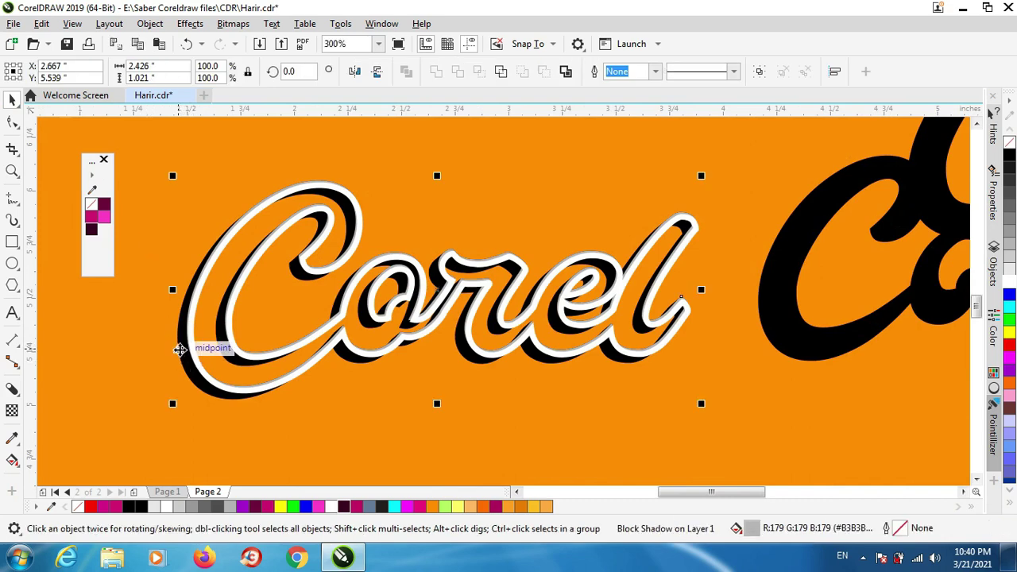
left_click(149, 24)
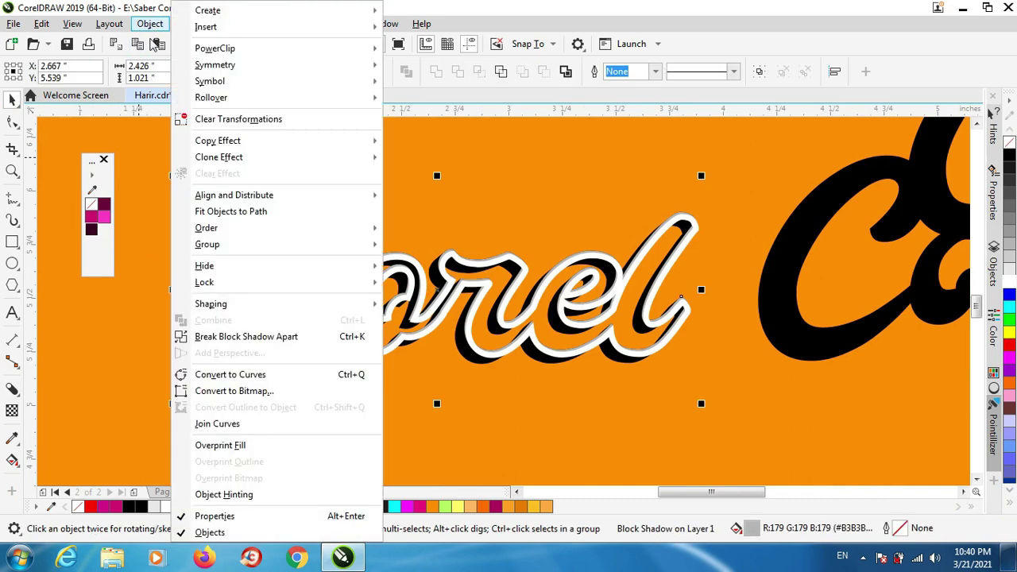
left_click(214, 337)
- Recolour the separated shadow shape dark maroon (#370022)
left_click(166, 349)
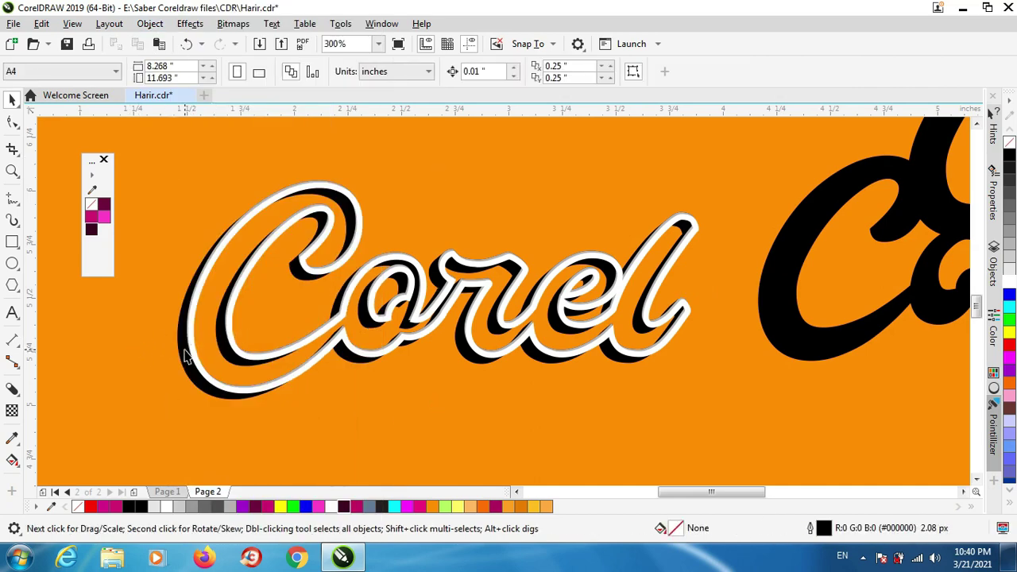
left_click(185, 356)
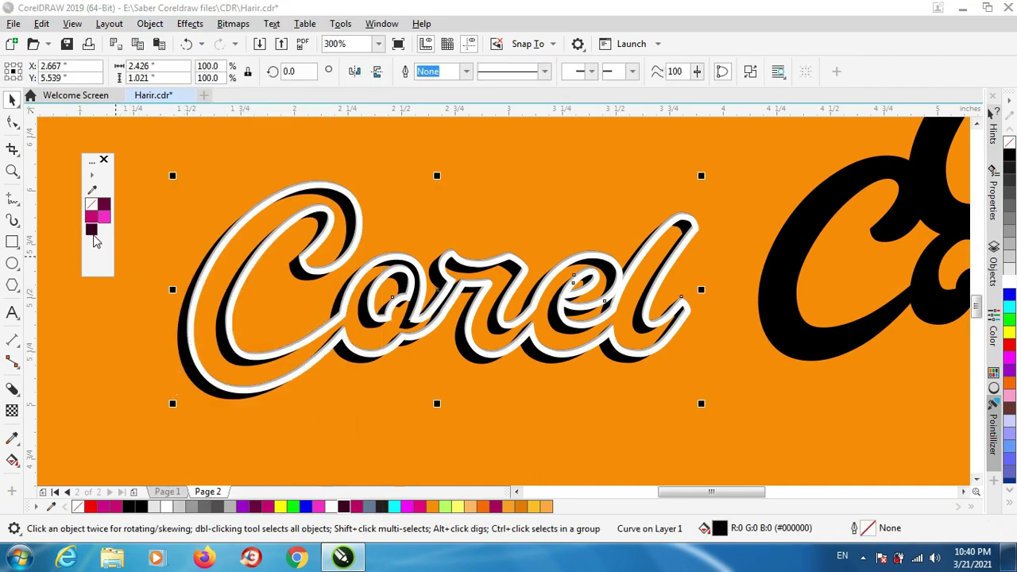
left_click(93, 230)
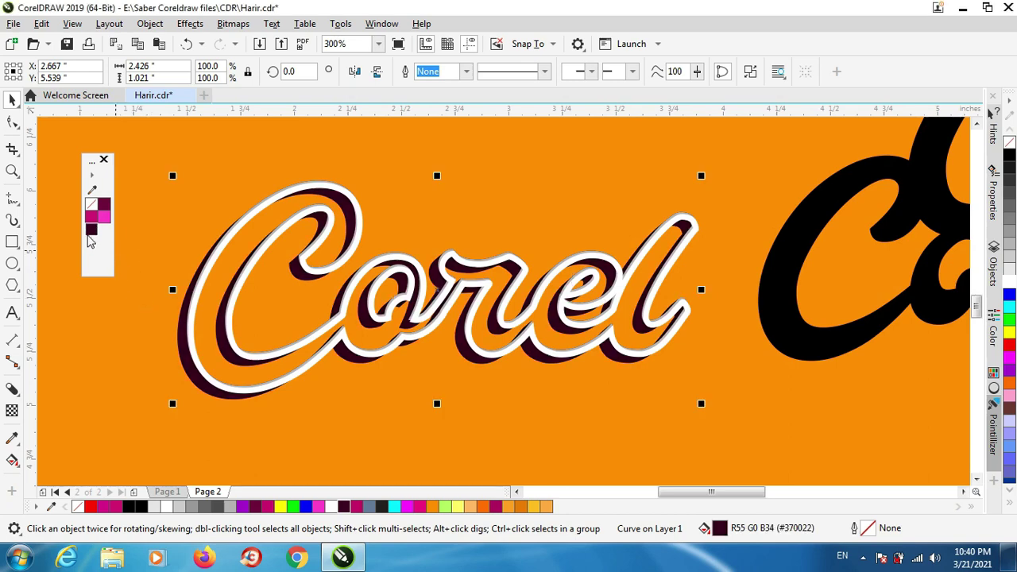
left_click(157, 290)
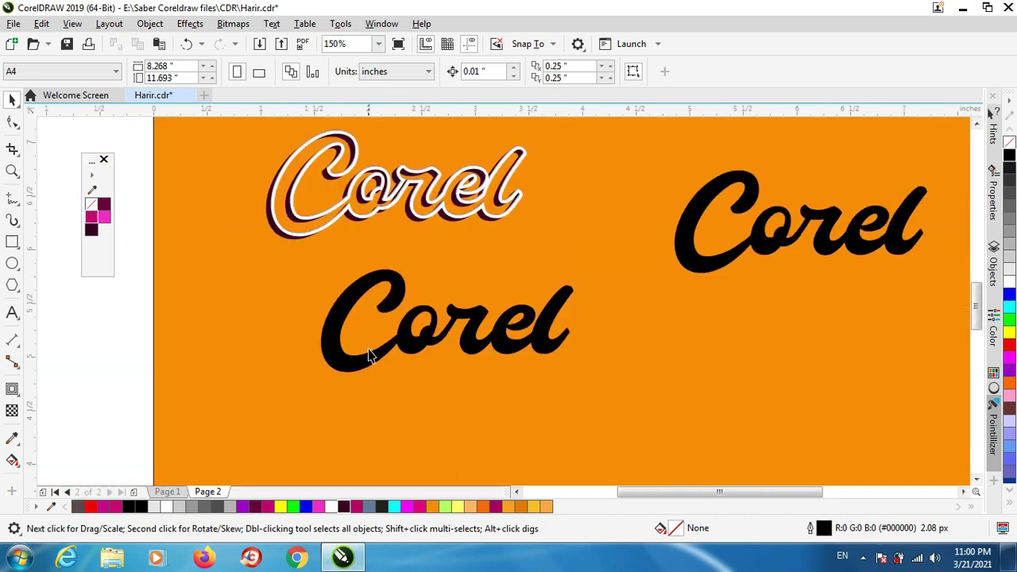
- Place a copy of the black Corel up and right and fill it magenta
scroll(369, 354, "up", 3)
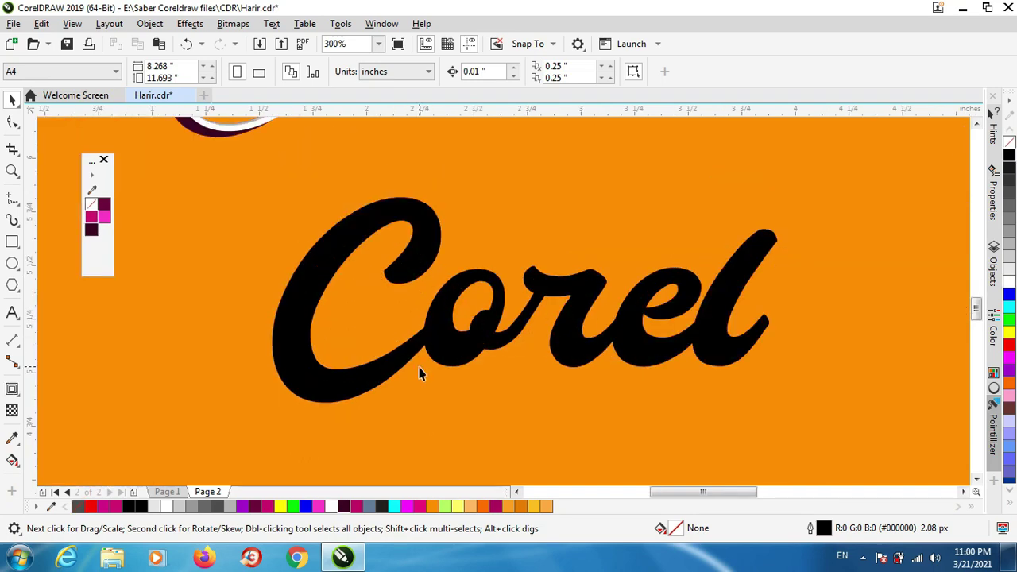
scroll(421, 373, "down", 2)
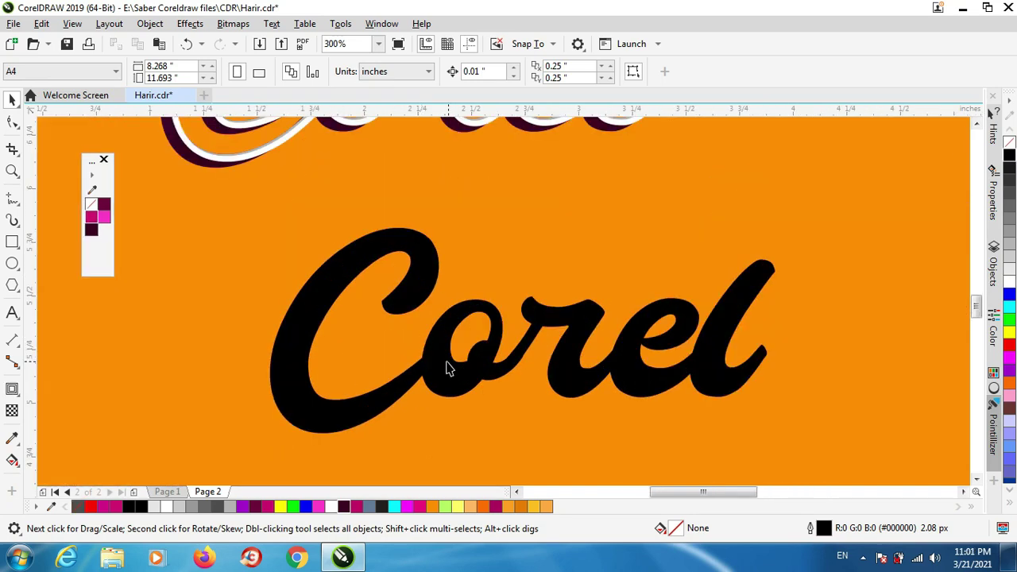
left_click_drag(449, 367, 420, 390)
scroll(499, 371, "down", 2)
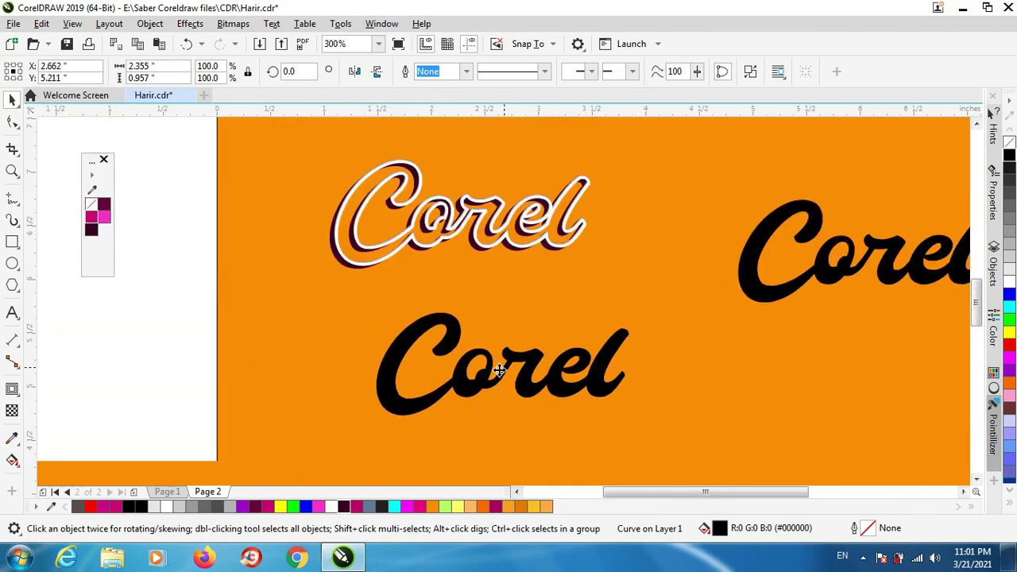
scroll(461, 355, "up", 2)
scroll(468, 239, "down", 2)
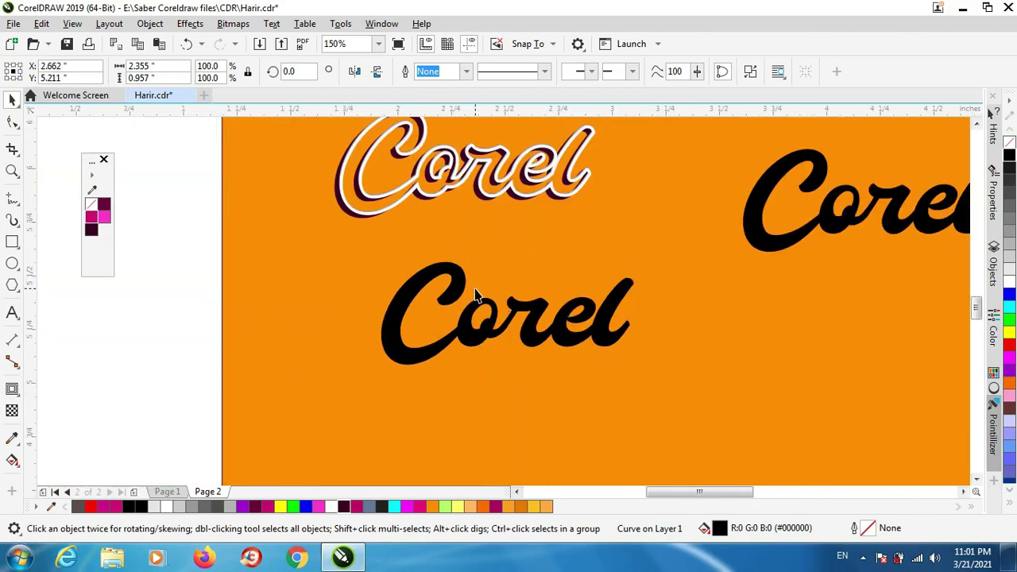
scroll(475, 296, "up", 2)
left_click_drag(472, 333, 588, 204)
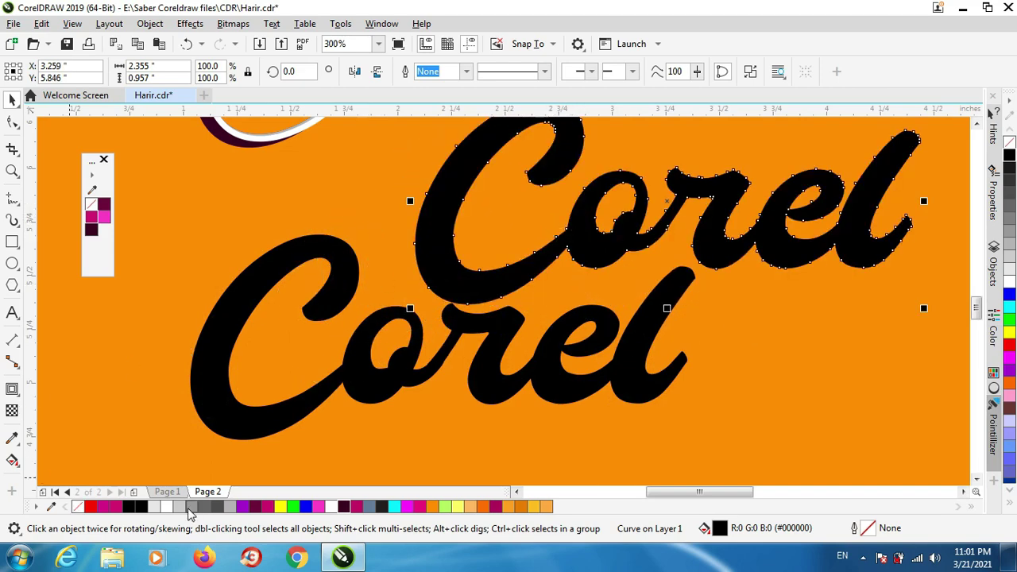
left_click(97, 220)
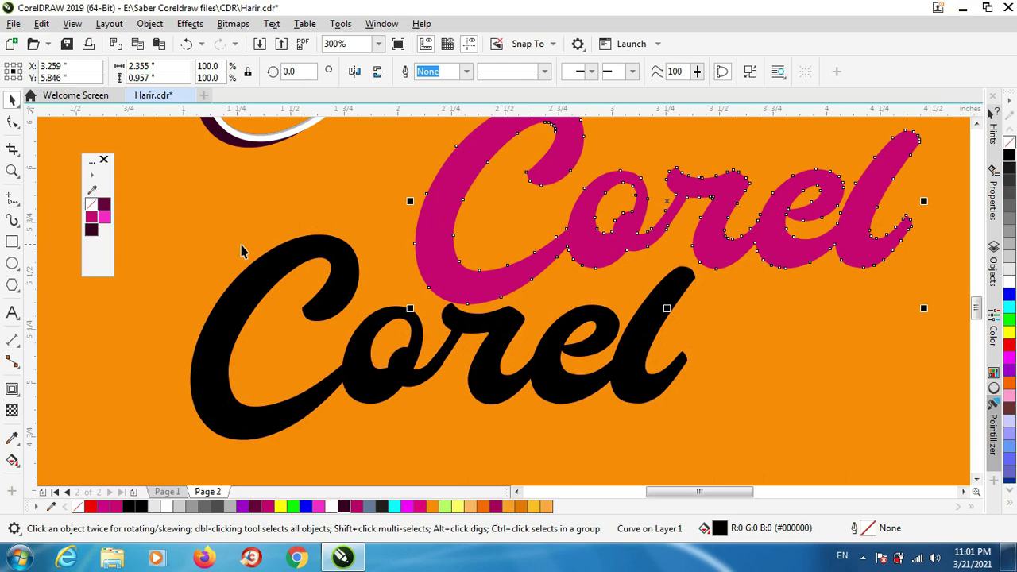
- Apply the Plastic texture (Highlight 90, Depth 10, Smoothness 30) to the magenta Corel
left_click(190, 23)
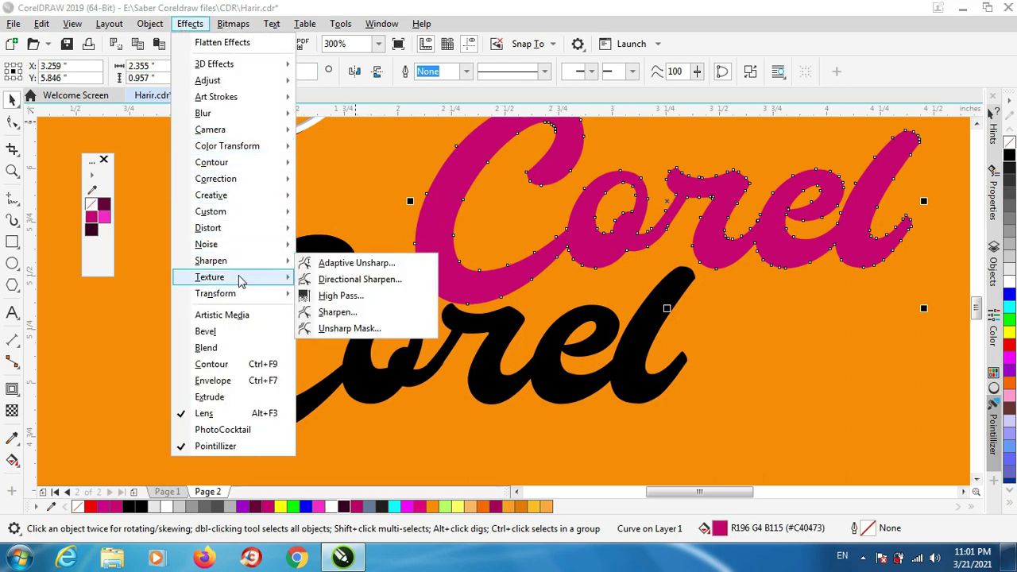
mouse_move(241, 280)
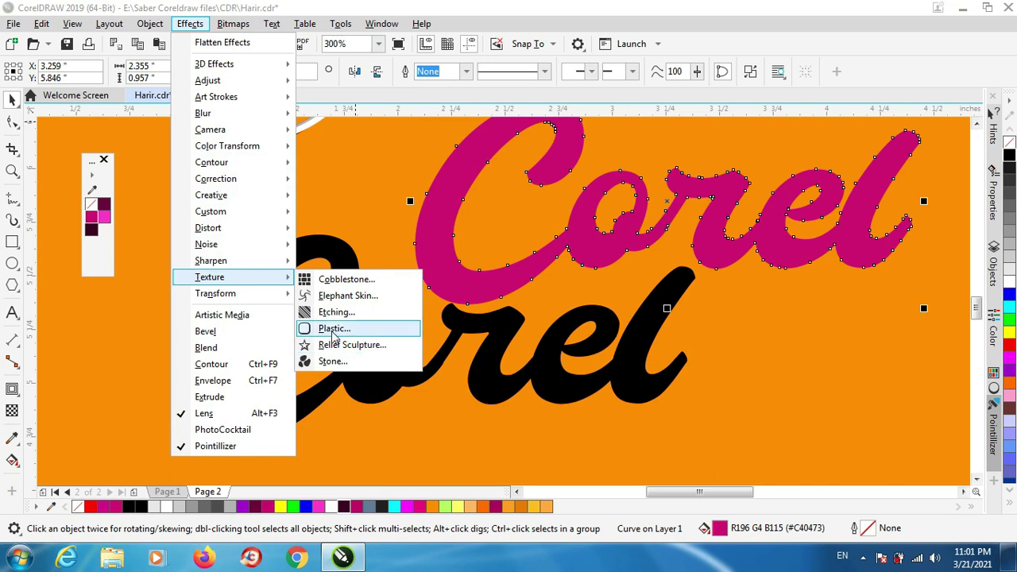
left_click(333, 332)
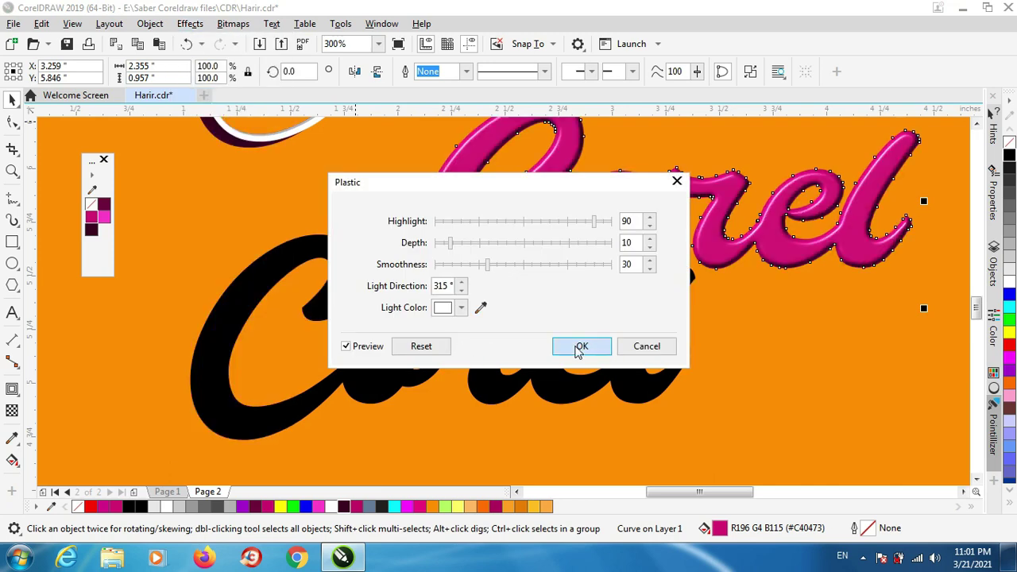
left_click(580, 346)
scroll(538, 374, "down", 3)
scroll(511, 283, "up", 3)
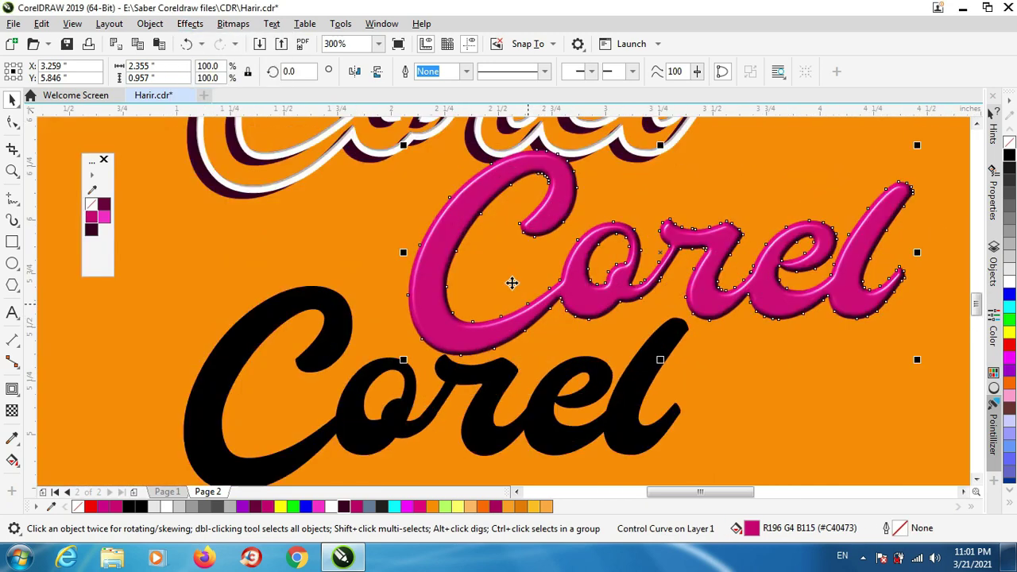
scroll(518, 297, "down", 3)
left_click_drag(512, 283, 408, 374)
- Fill the lower Corel yellow and give it a green outline
scroll(427, 356, "up", 3)
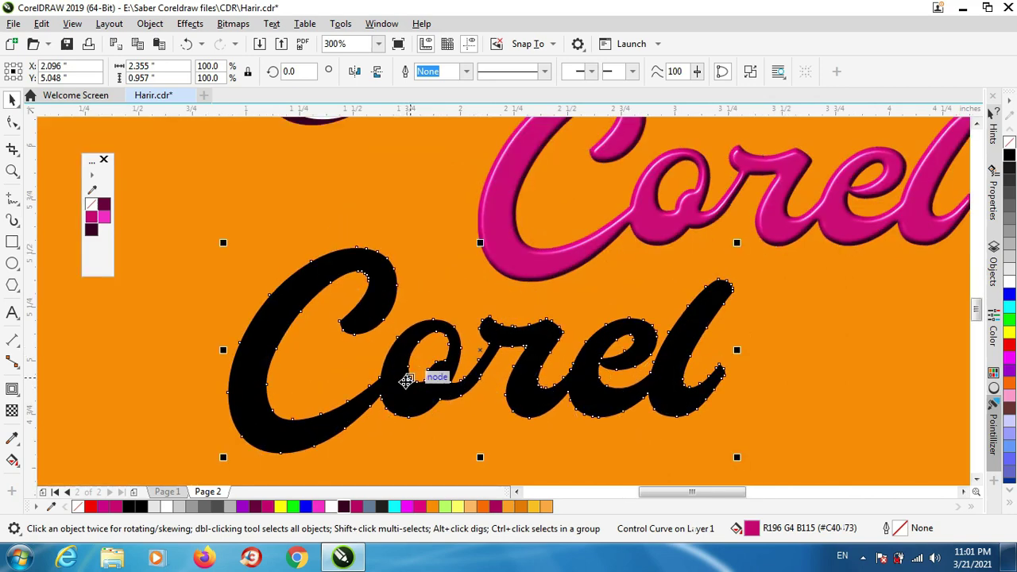
right_click(1010, 321)
left_click(1011, 334)
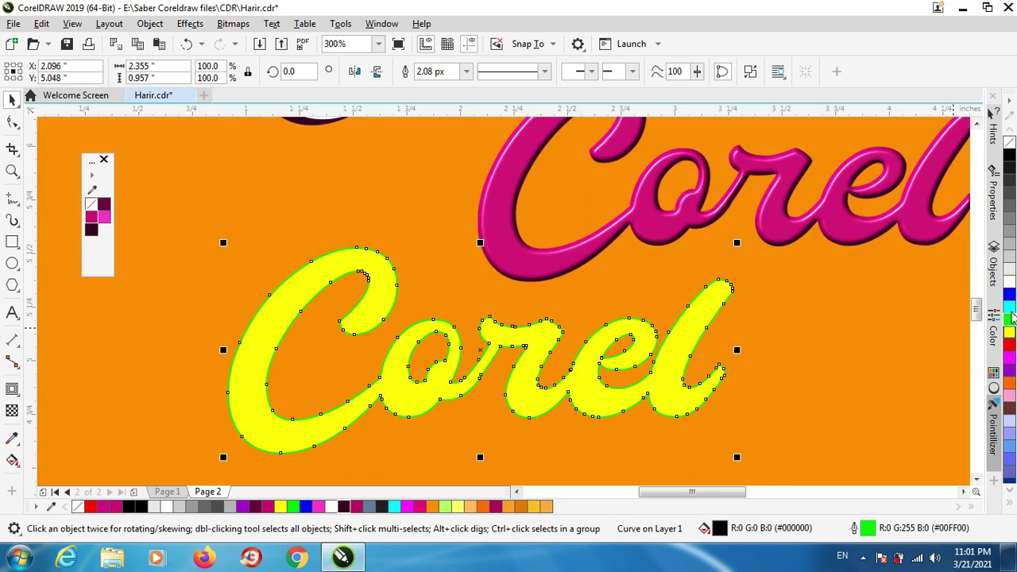
scroll(355, 408, "up", 2)
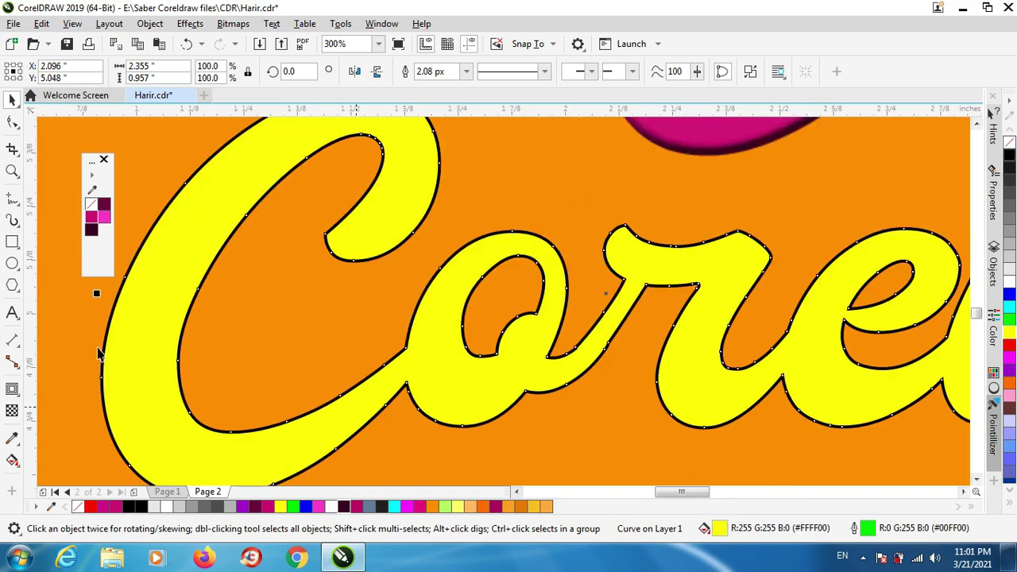
- Add a contour to the yellow Corel with a 0.017" offset
left_click(12, 391)
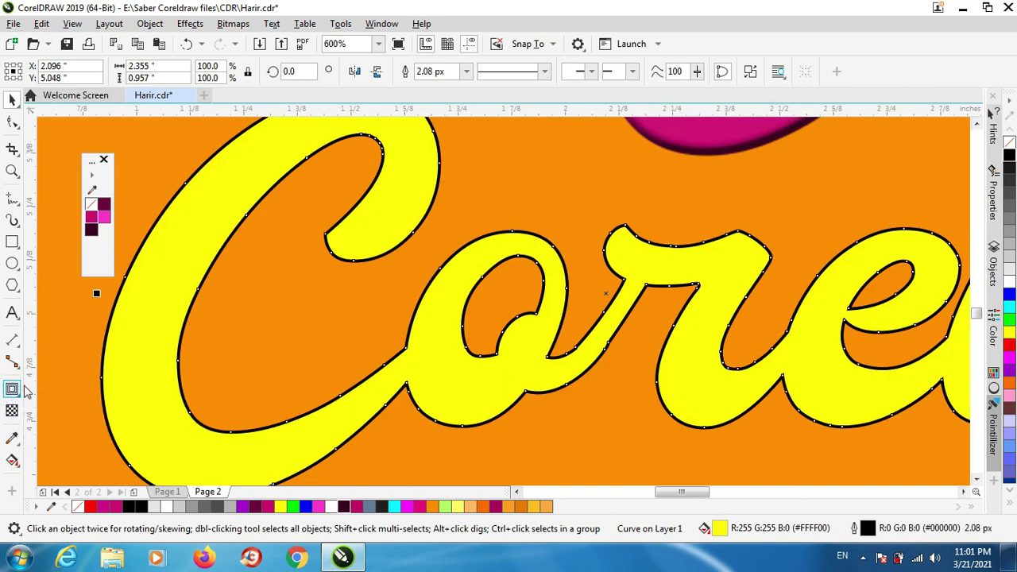
left_click_drag(191, 360, 104, 294)
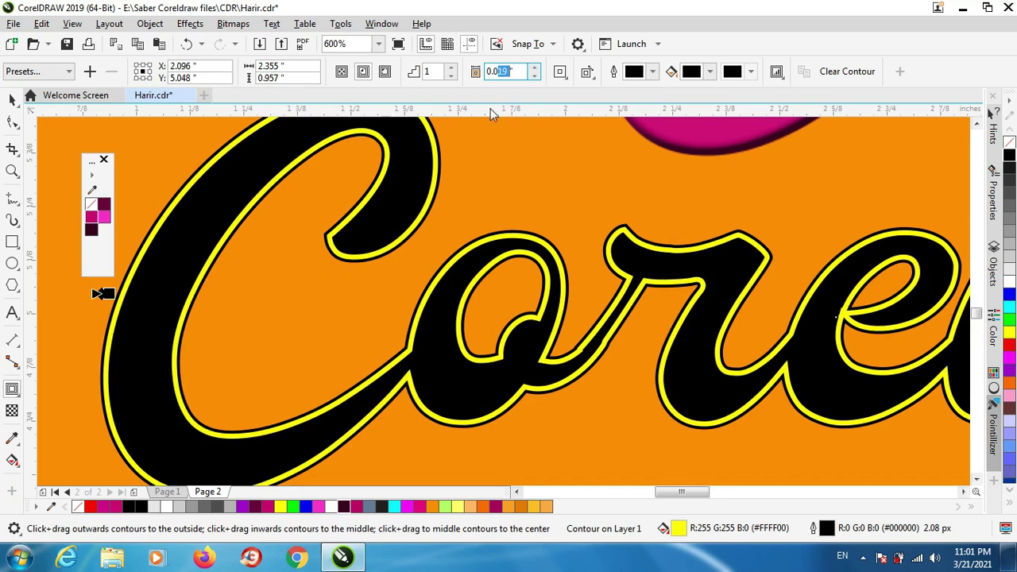
type("17")
key("Return")
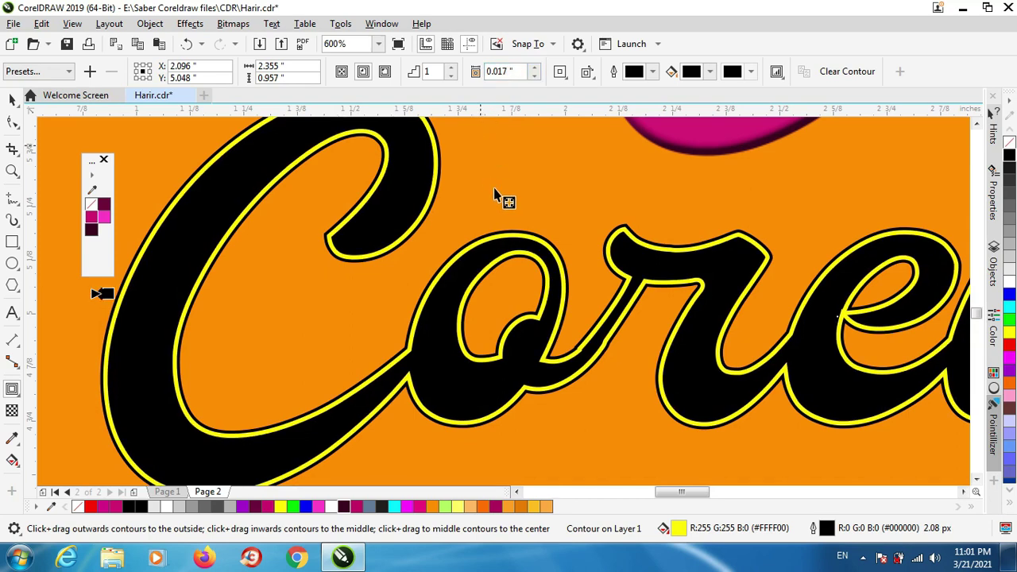
scroll(518, 237, "down", 3)
scroll(515, 228, "up", 2)
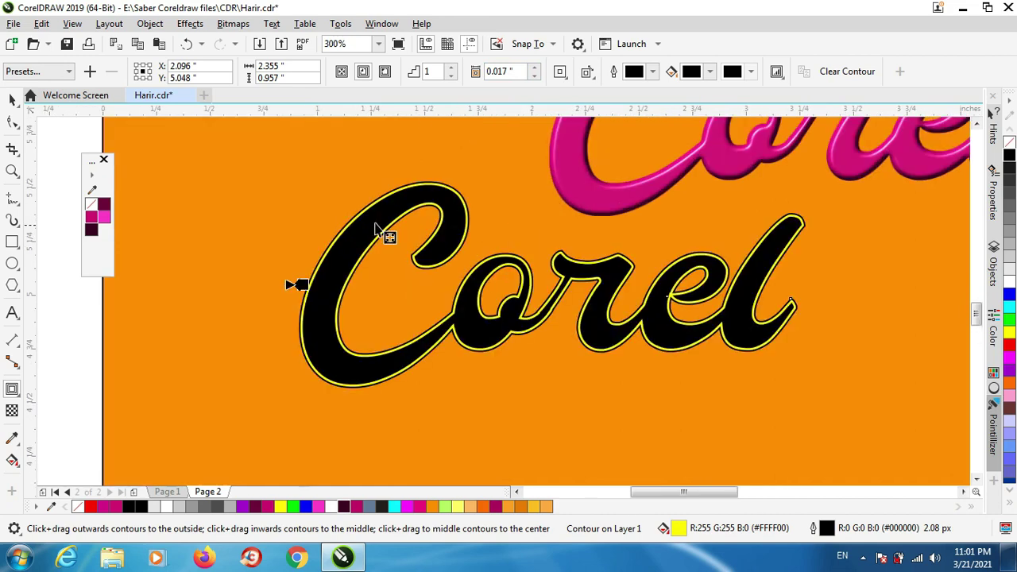
- Split the contour from the yellow Corel with Break Contour Apart
left_click(12, 102)
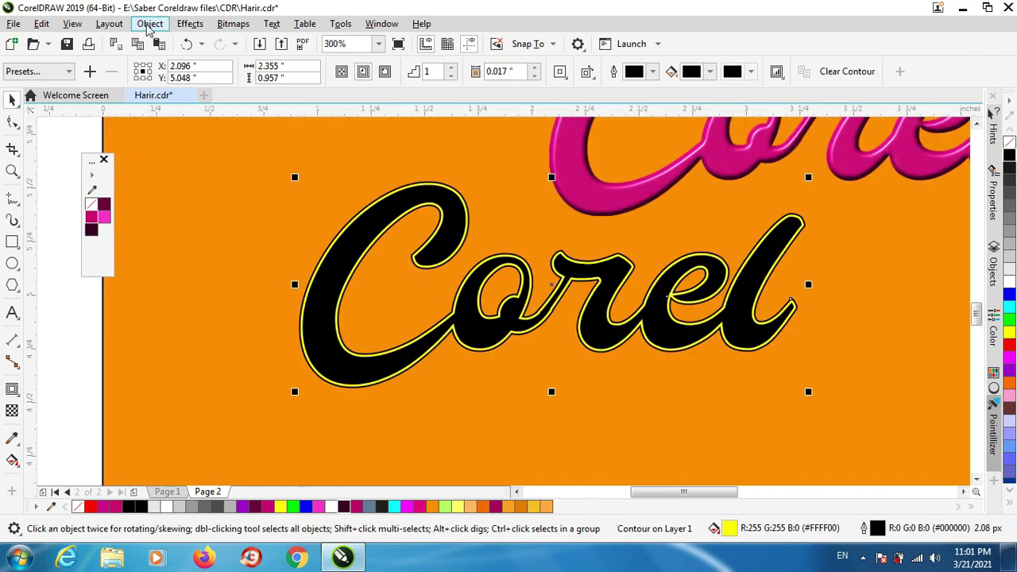
left_click(148, 25)
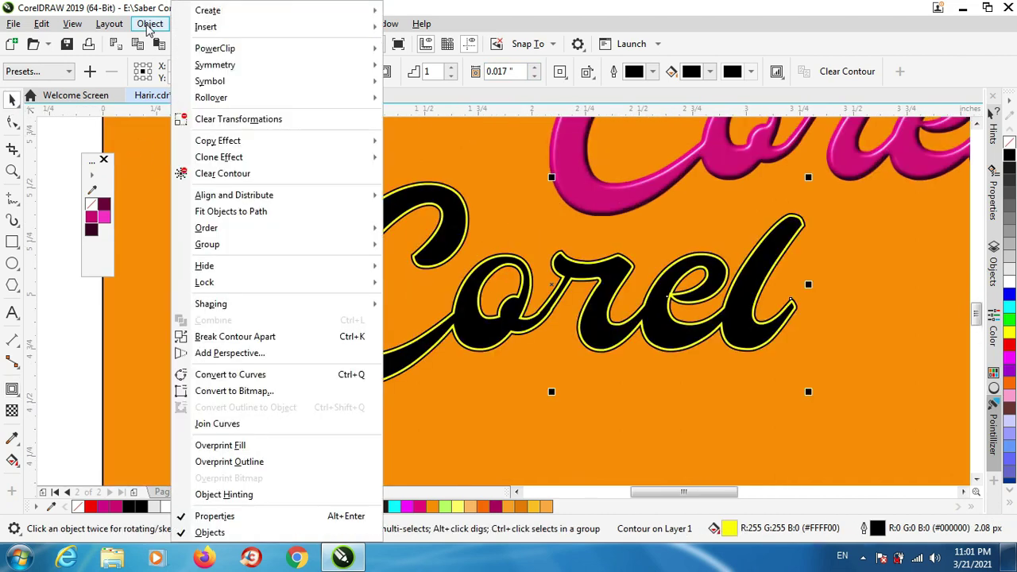
left_click(270, 337)
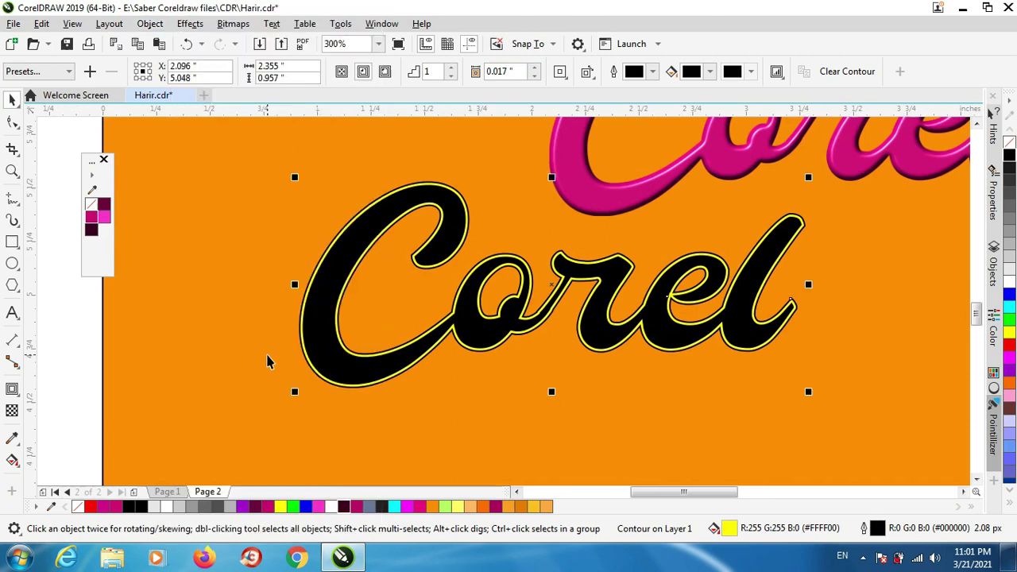
- Move the black Corel right of the yellow one and place the magenta Corel over it
left_click_drag(328, 321, 199, 321)
scroll(223, 337, "down", 2)
left_click(294, 318)
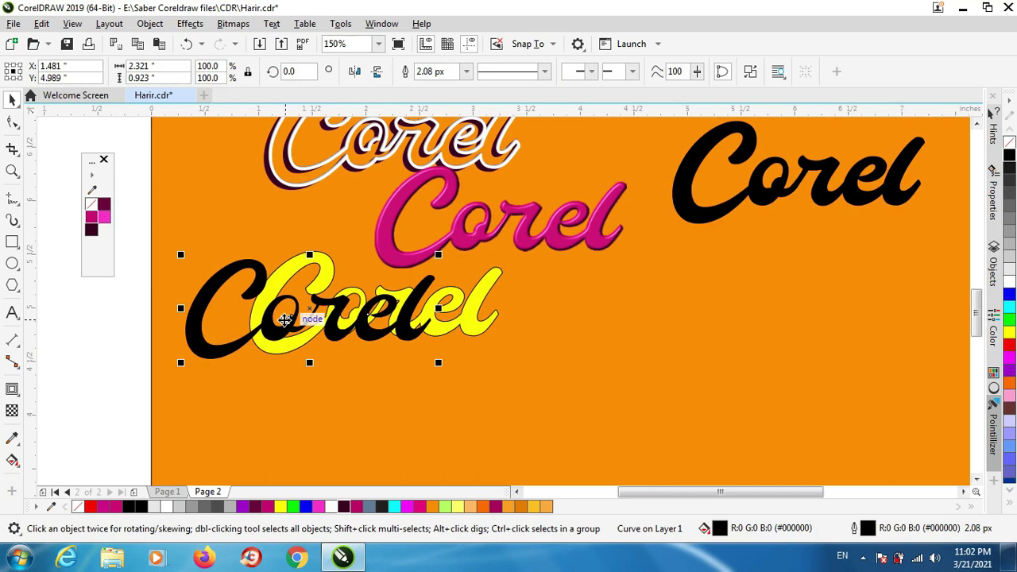
left_click_drag(294, 318, 479, 321)
left_click(445, 334)
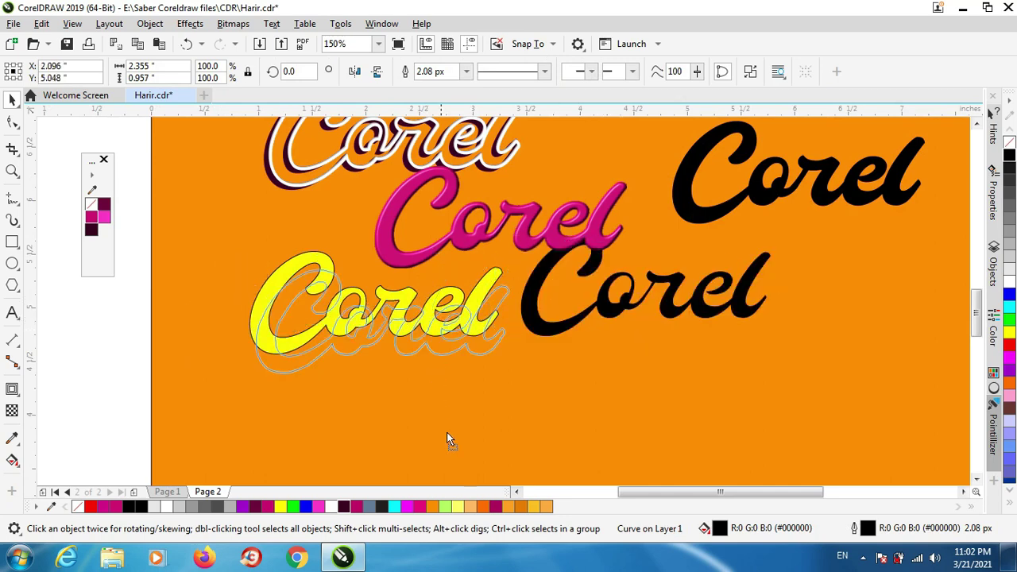
scroll(561, 183, "up", 2)
scroll(510, 187, "down", 2)
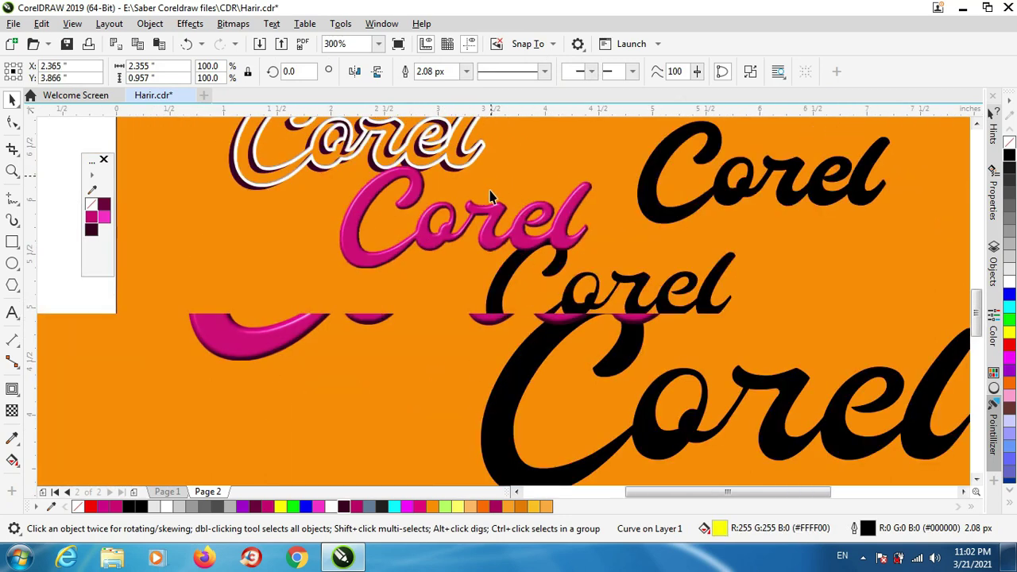
left_click(464, 223)
left_click_drag(464, 222, 612, 287)
scroll(661, 281, "up", 2)
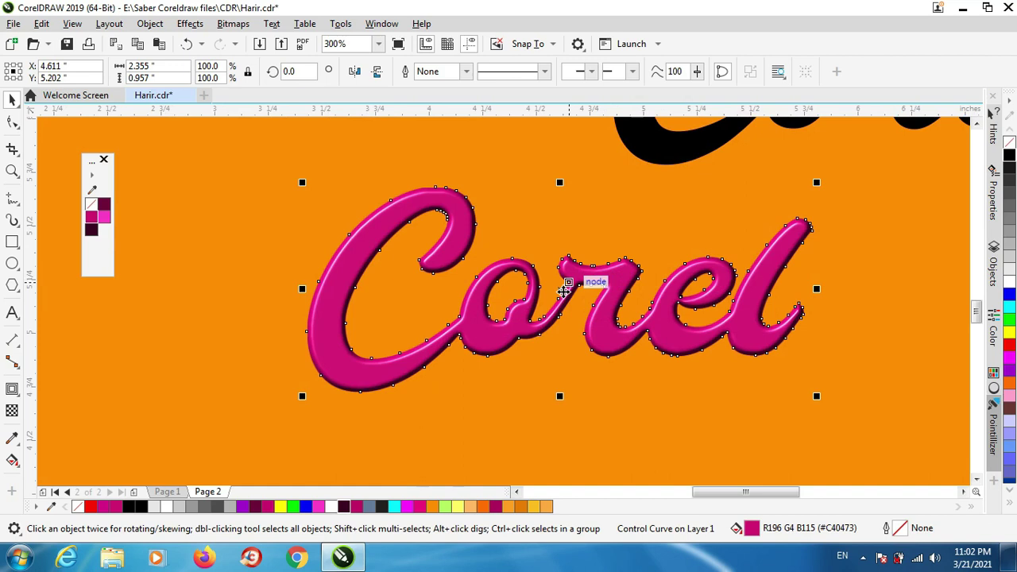
- Bring the black Corel in front of the magenta one and Simplify the overlapping pair
left_click(325, 336)
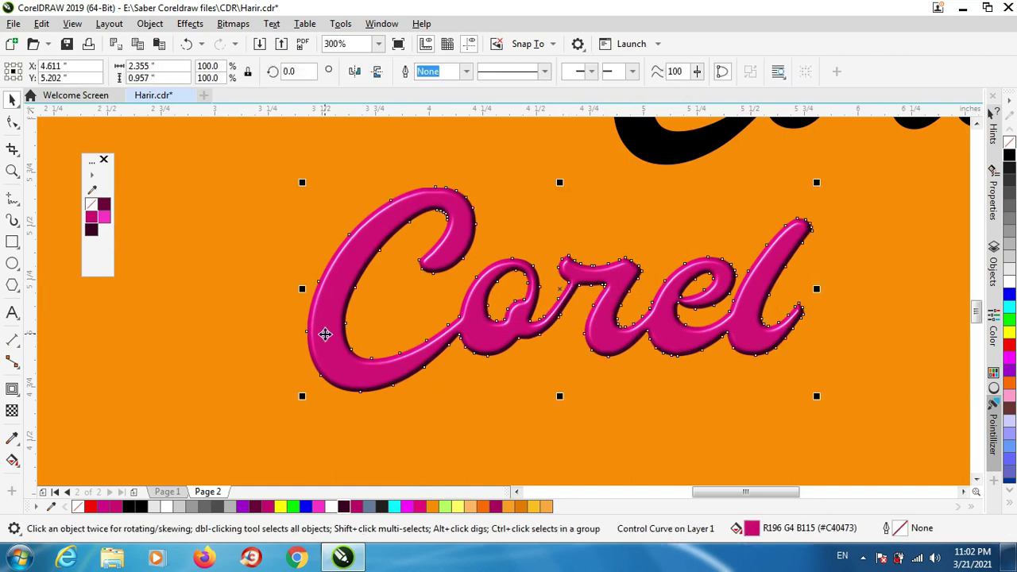
left_click(325, 337, "alt")
key("shift+Page_Up")
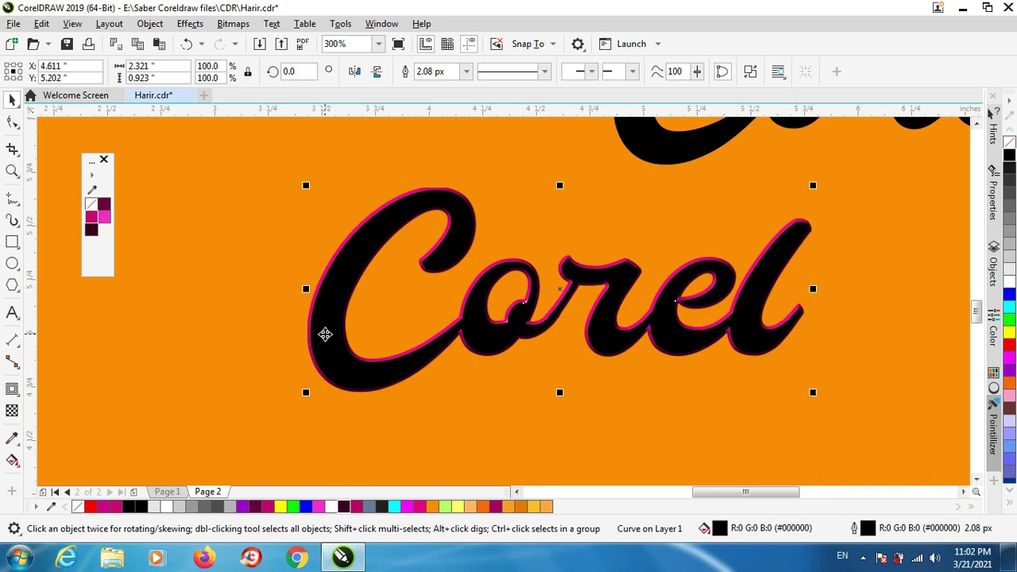
scroll(318, 322, "down", 3)
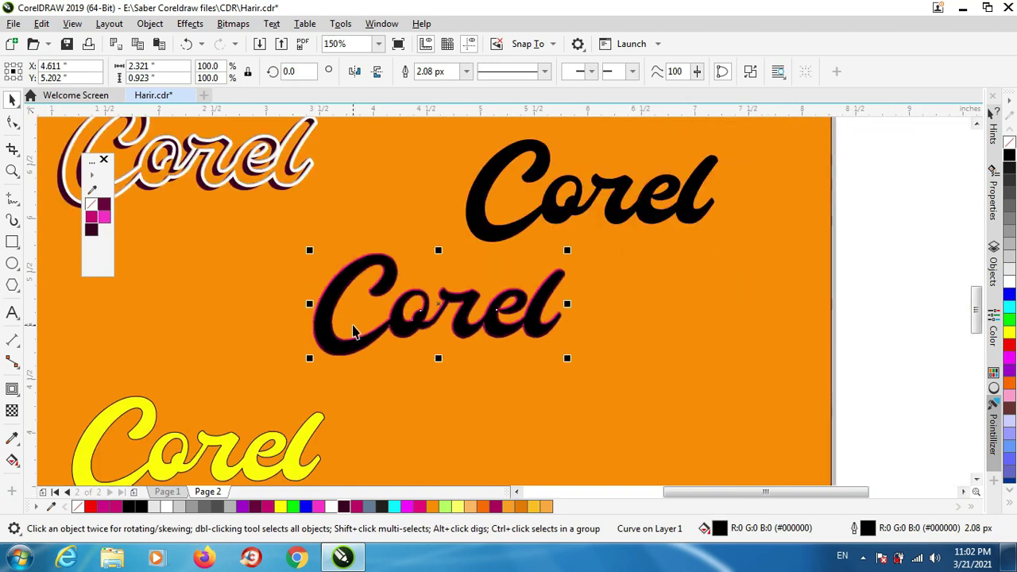
scroll(391, 307, "up", 1)
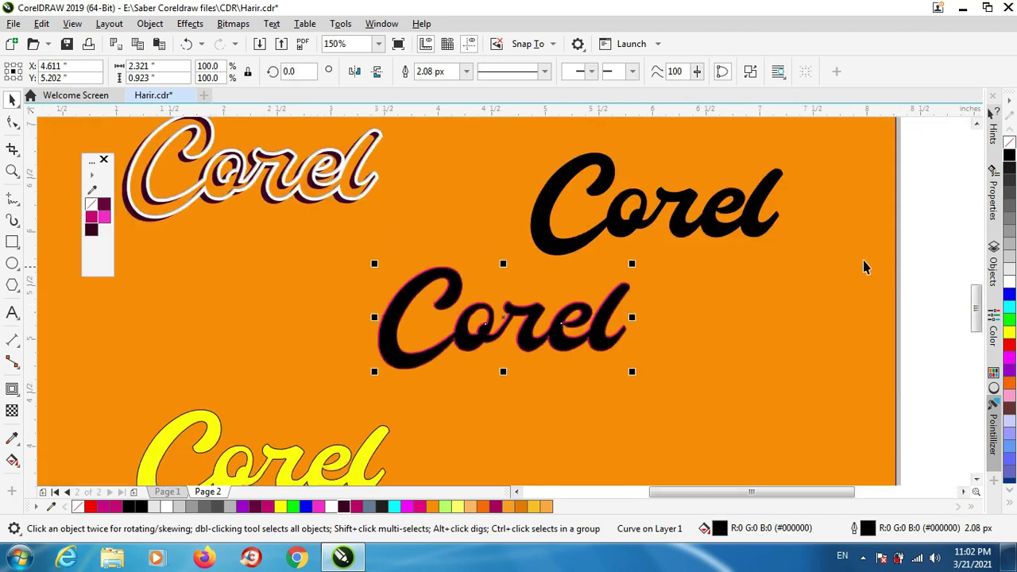
left_click_drag(934, 240, 325, 410)
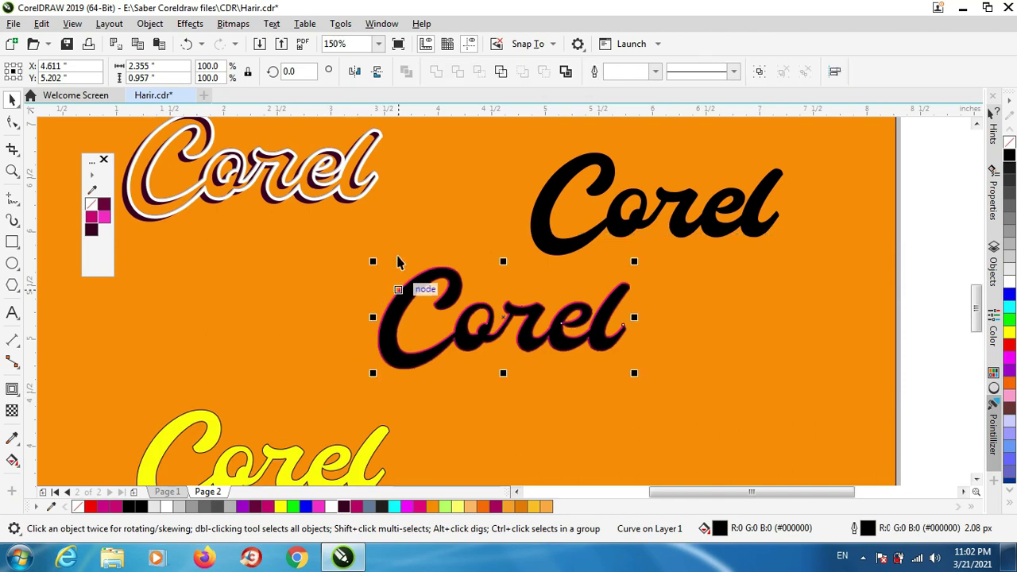
left_click(500, 72)
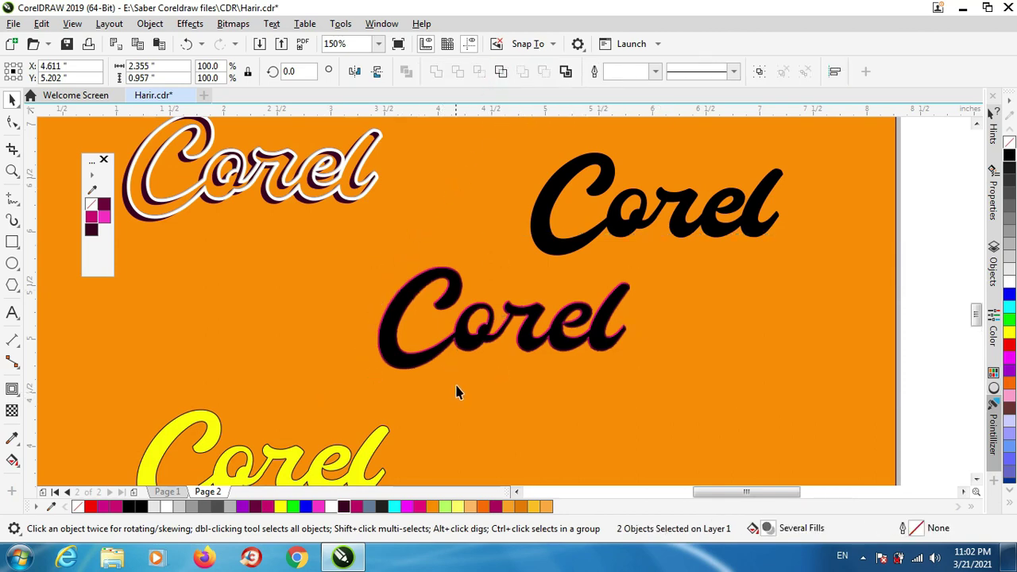
scroll(457, 392, "up", 2)
- Drag the black and magenta Corels apart to reveal the trimmed pieces
left_click(376, 334, "shift")
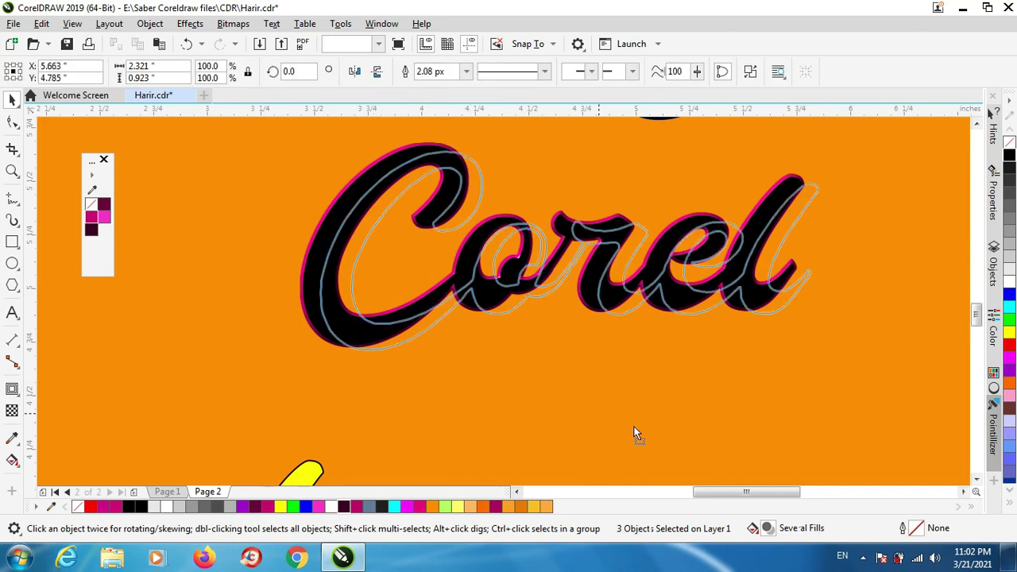
left_click_drag(634, 433, 615, 356)
scroll(520, 373, "down", 2)
scroll(506, 371, "down", 1)
scroll(511, 318, "up", 2)
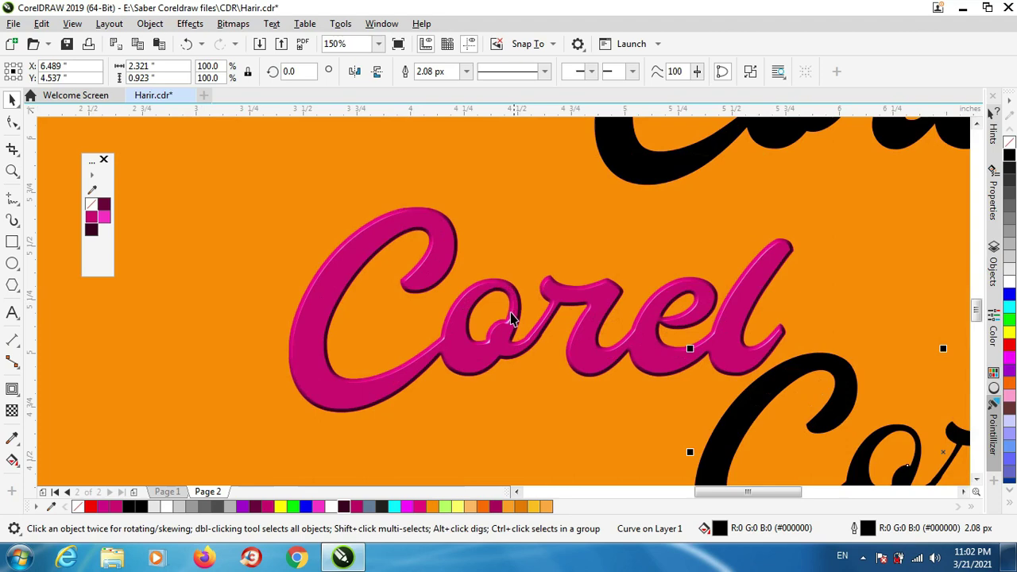
left_click(461, 261)
left_click_drag(461, 262, 499, 347)
scroll(501, 347, "down", 2)
scroll(501, 347, "up", 2)
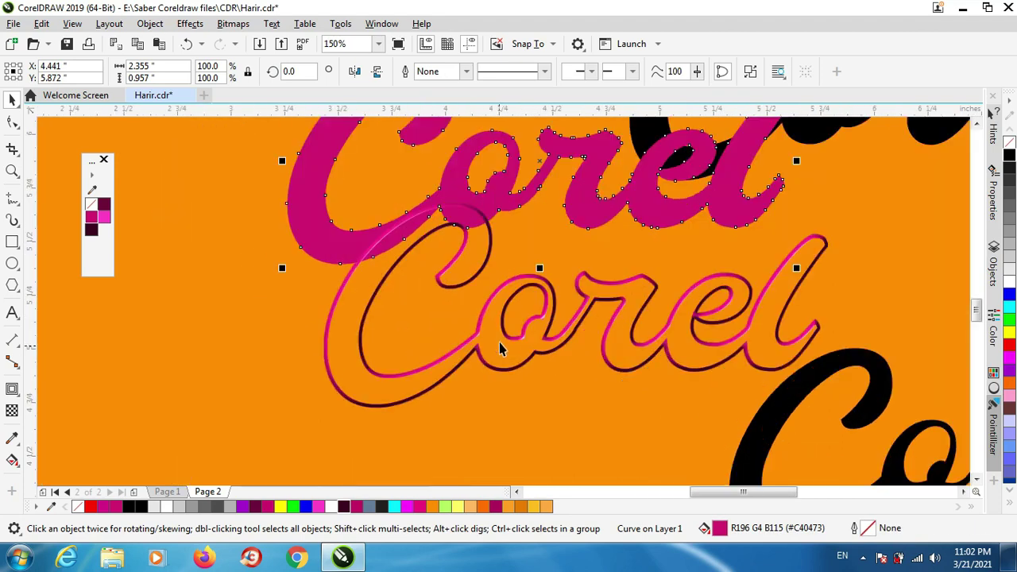
left_click(502, 331)
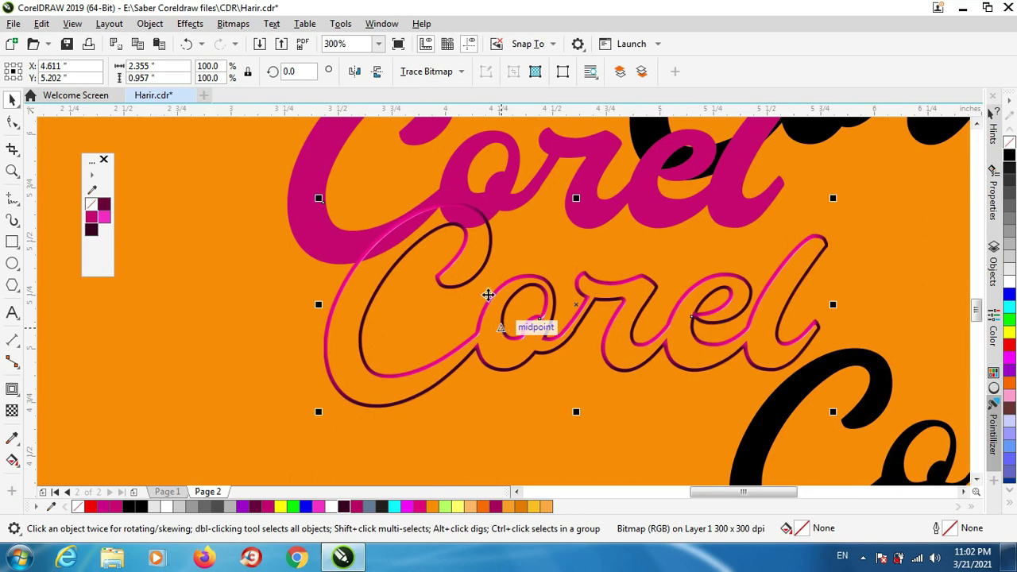
- Delete the leftover magenta Corel and the black Corel copy
left_click(499, 194)
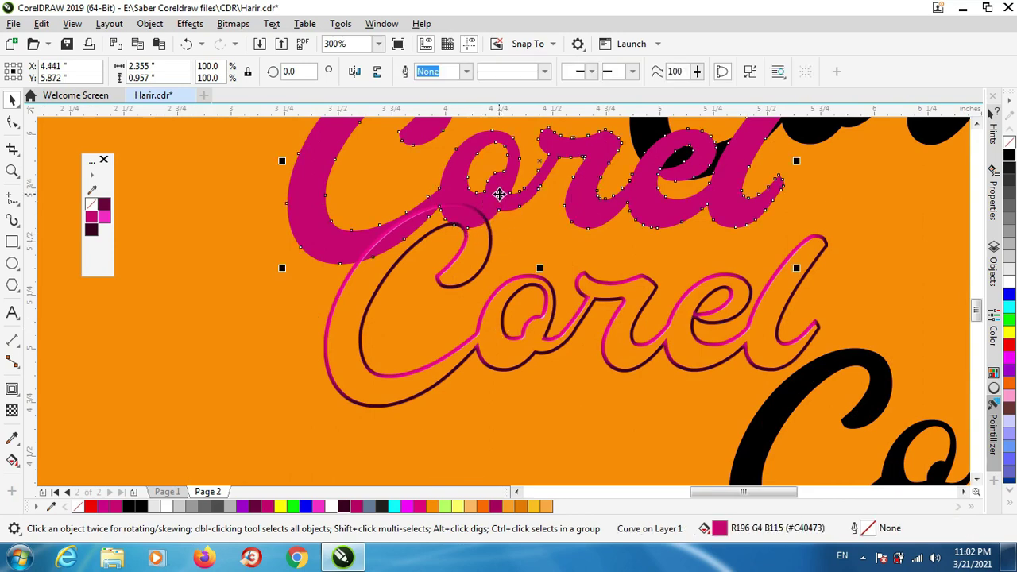
key("Delete")
left_click(767, 417)
key("Delete")
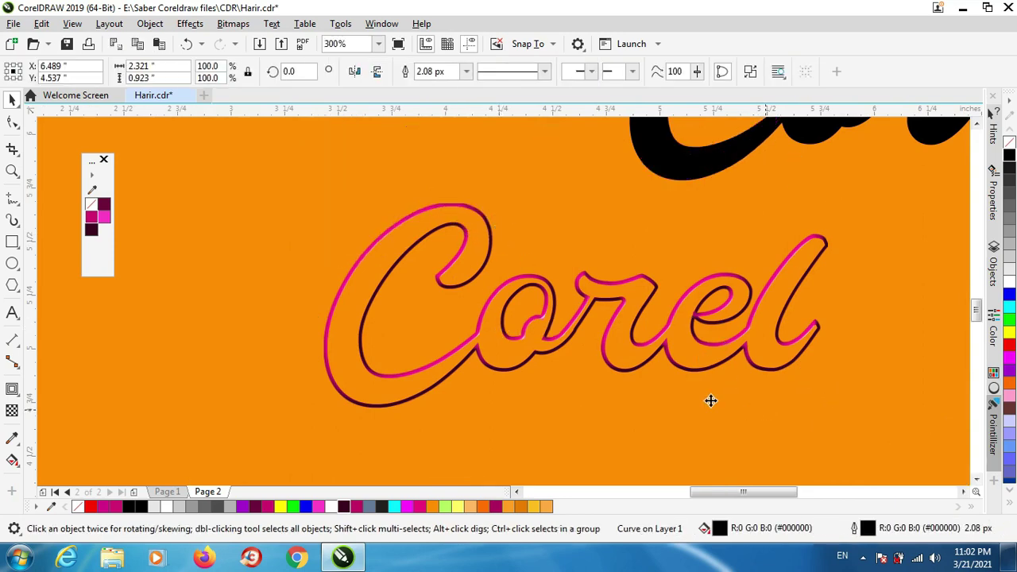
scroll(577, 290, "down", 2)
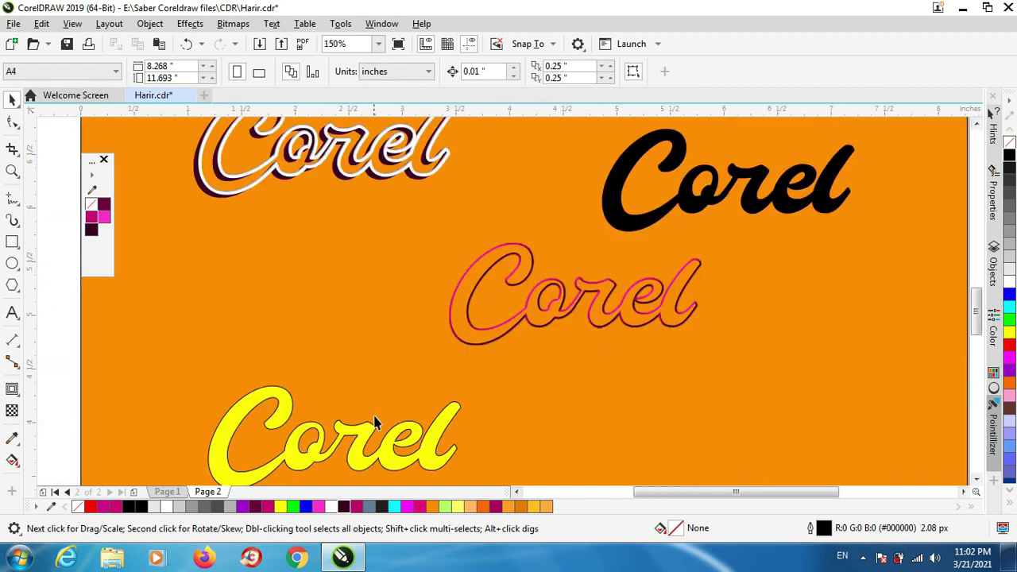
- Move the yellow Corel beside the outlined Corel and fill it magenta
left_click_drag(364, 443, 362, 300)
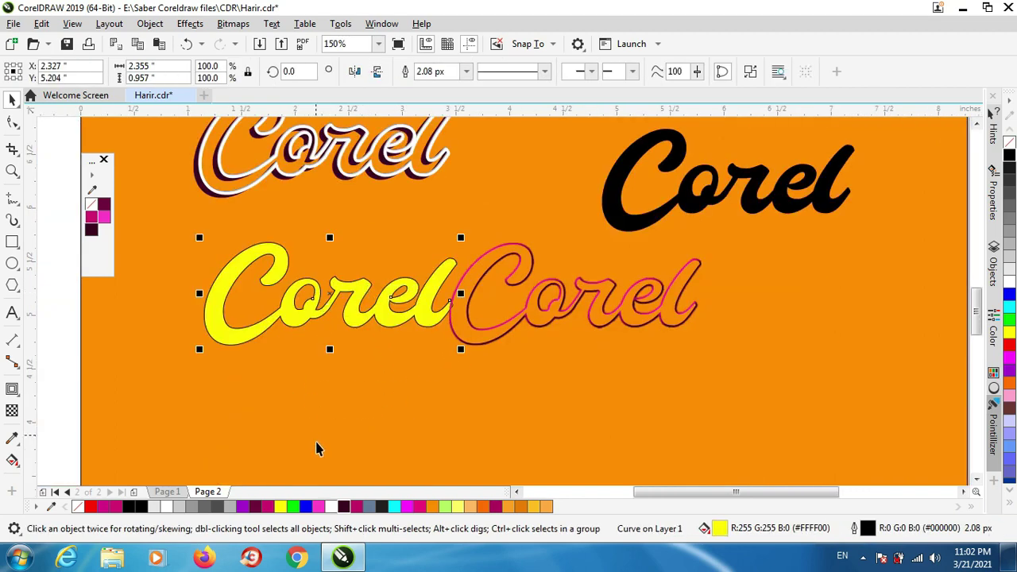
left_click(90, 217)
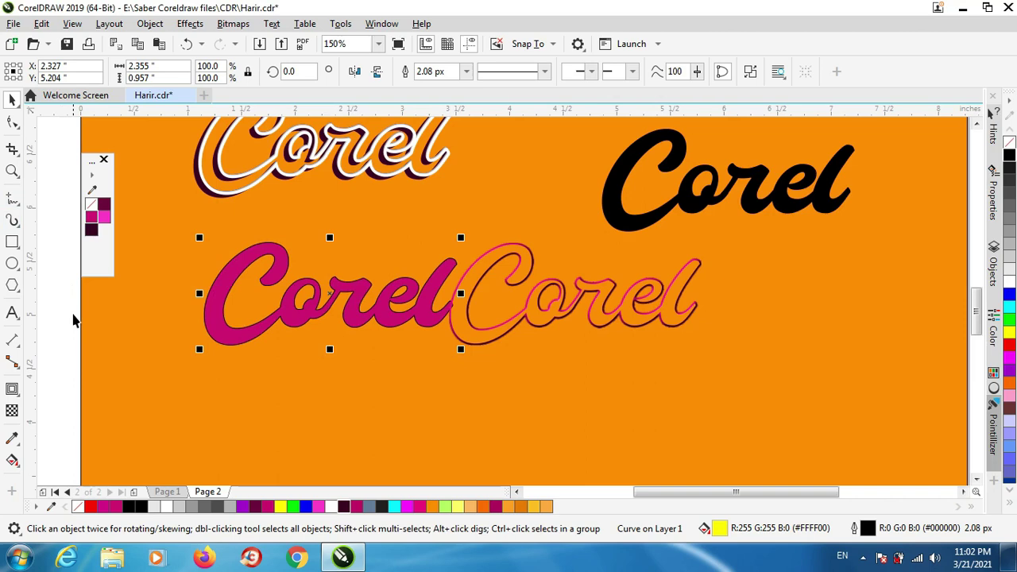
right_click(379, 294)
left_click(337, 375)
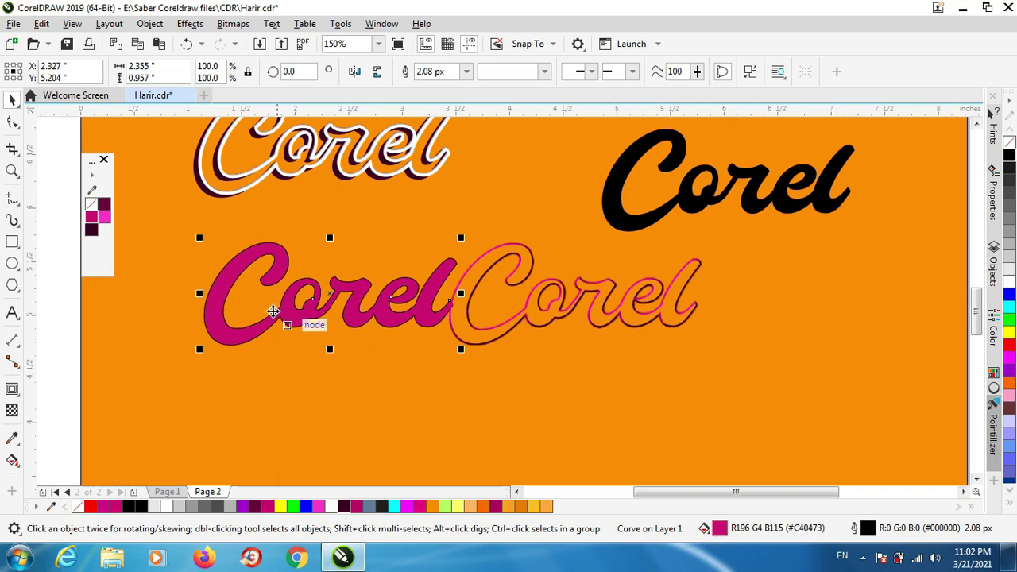
left_click(438, 398)
scroll(485, 312, "up", 2)
scroll(484, 317, "up", 1)
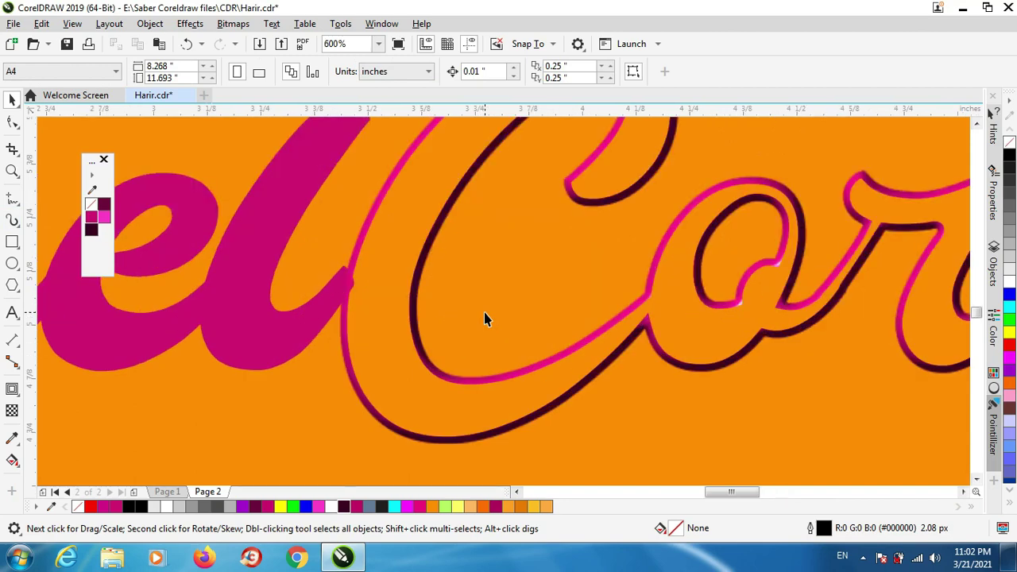
scroll(493, 328, "down", 1)
scroll(505, 354, "down", 1)
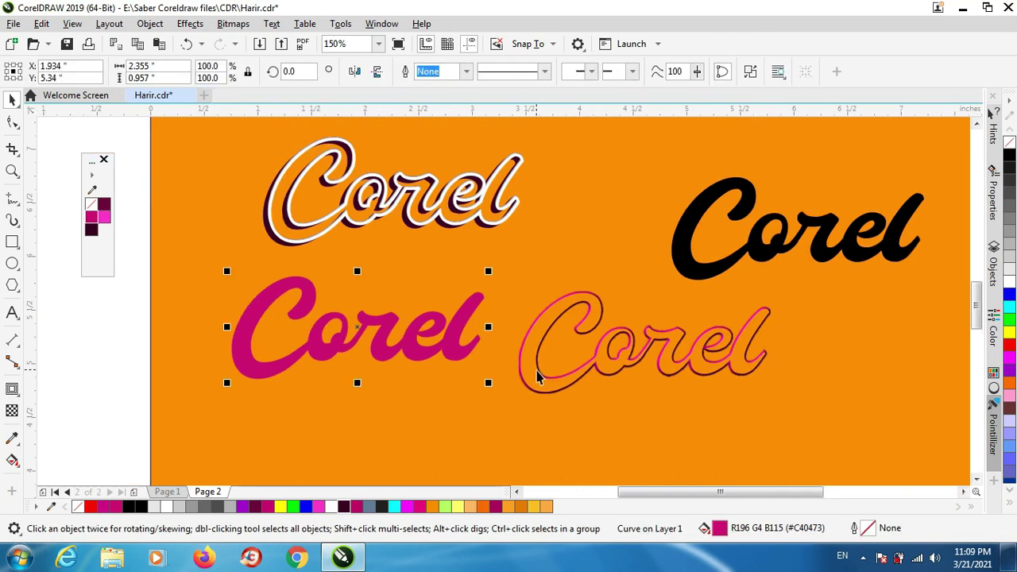
- Move the outlined Corel up and position the magenta Corel below it
left_click(544, 372)
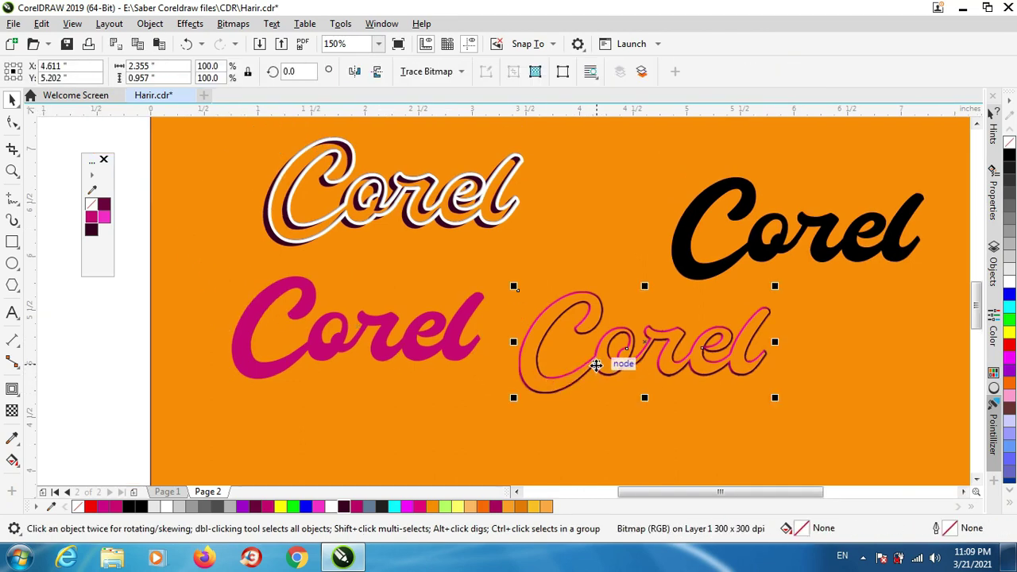
left_click_drag(596, 365, 551, 274)
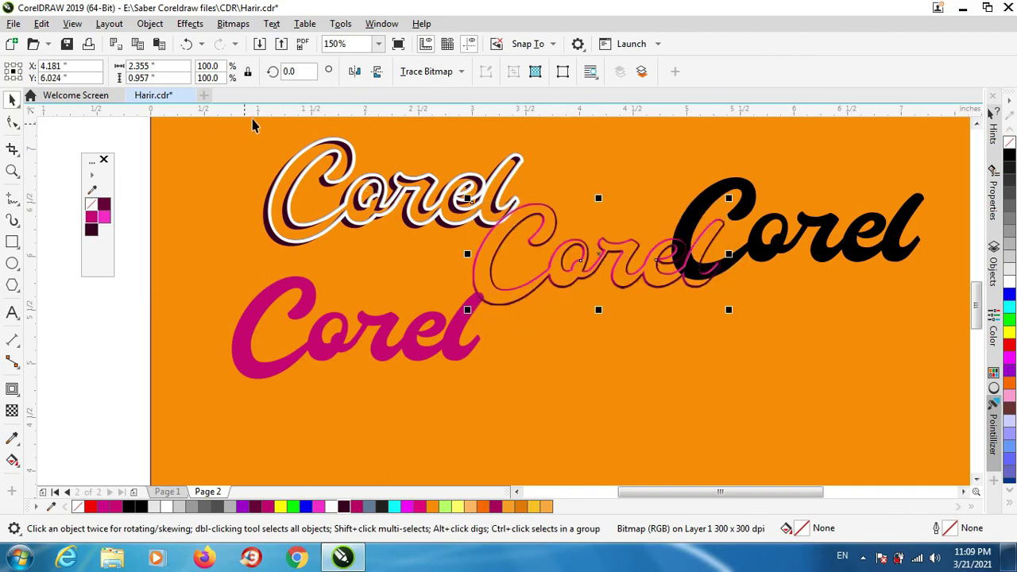
left_click(325, 358)
left_click_drag(325, 358, 310, 379)
scroll(310, 378, "up", 2)
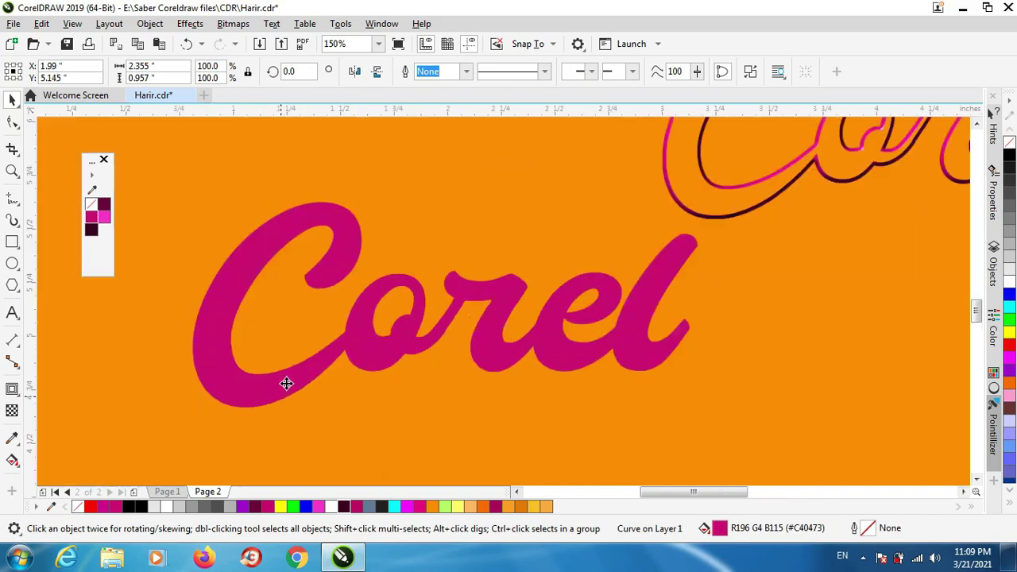
left_click(415, 329)
scroll(363, 348, "down", 2)
scroll(366, 347, "up", 2)
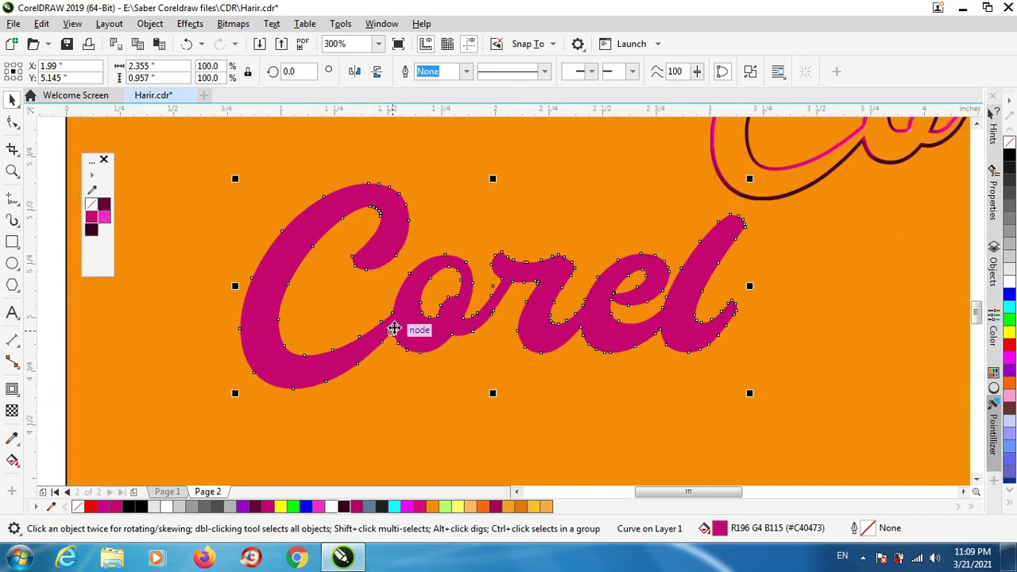
scroll(390, 329, "down", 2)
left_click_drag(405, 317, 387, 292)
scroll(385, 294, "up", 2)
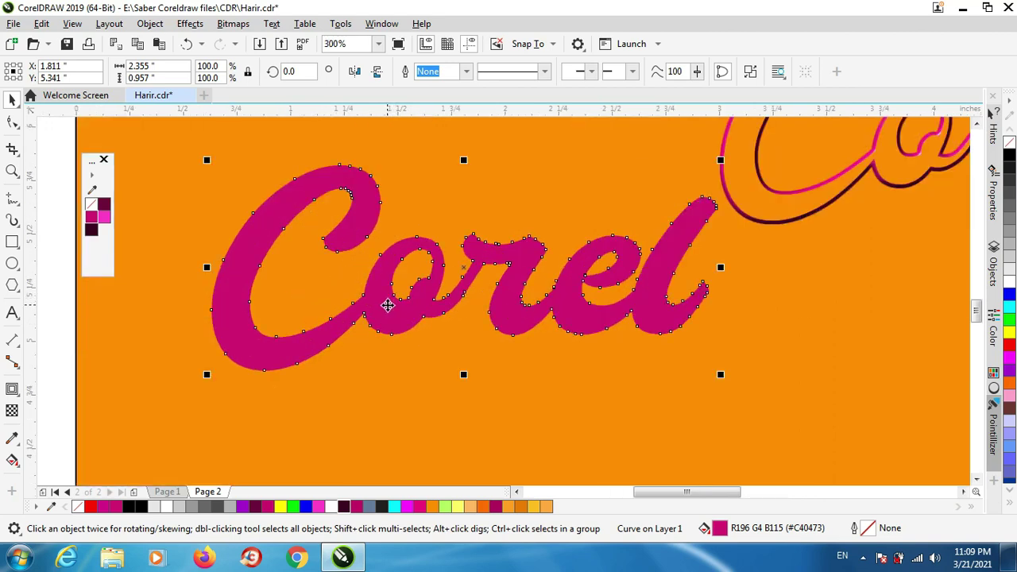
left_click_drag(391, 309, 403, 324)
- Add an inner contour to the magenta Corel with a 0.055" offset
left_click(11, 389)
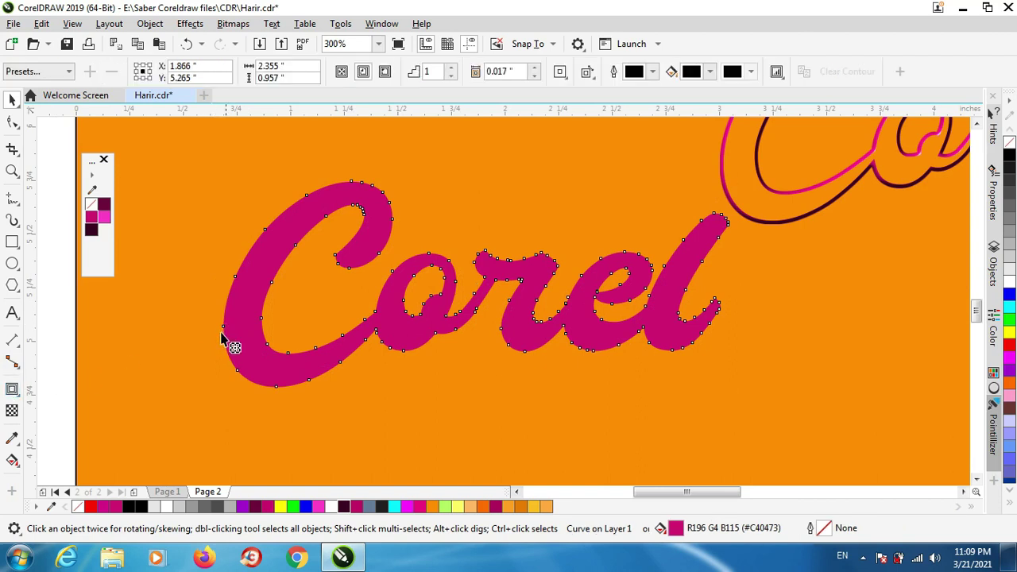
left_click_drag(246, 310, 242, 282)
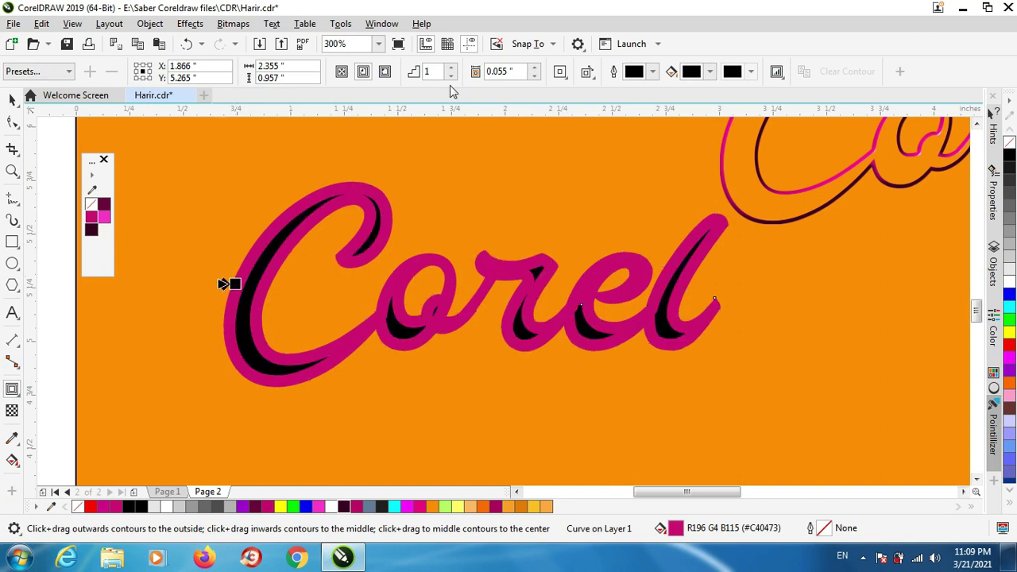
left_click(534, 69)
left_click(533, 69)
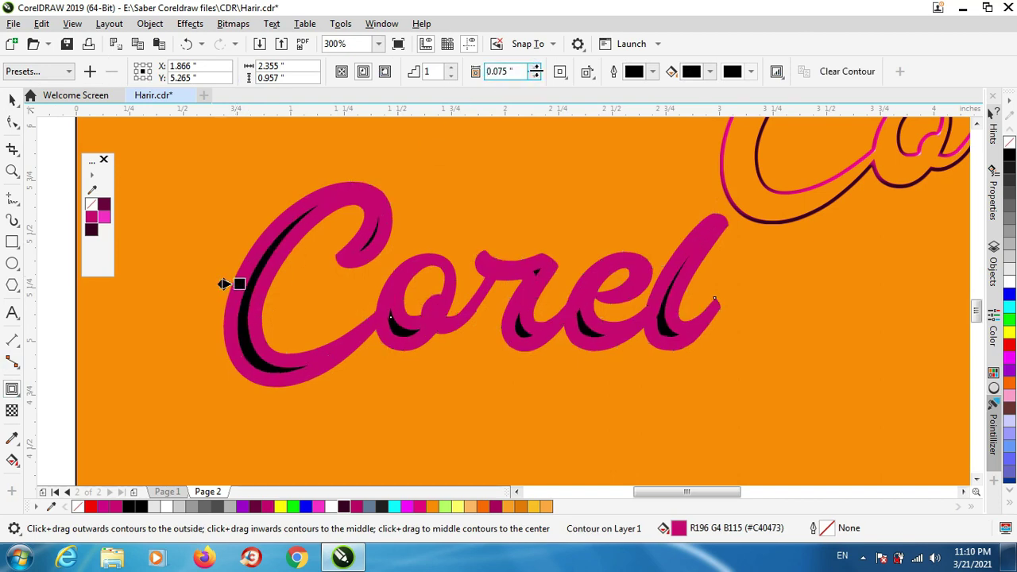
left_click(537, 77)
left_click(537, 77)
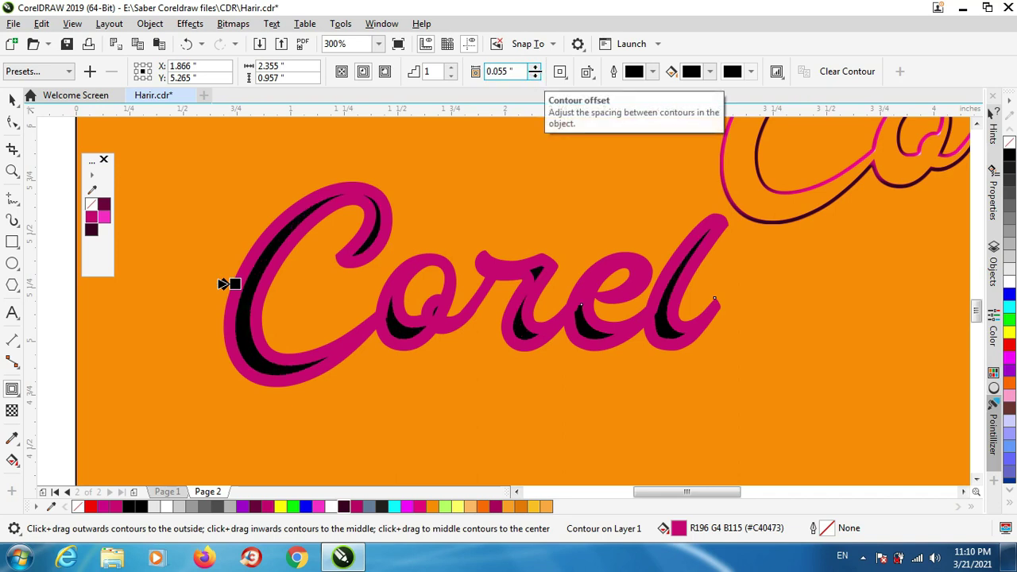
left_click(535, 68)
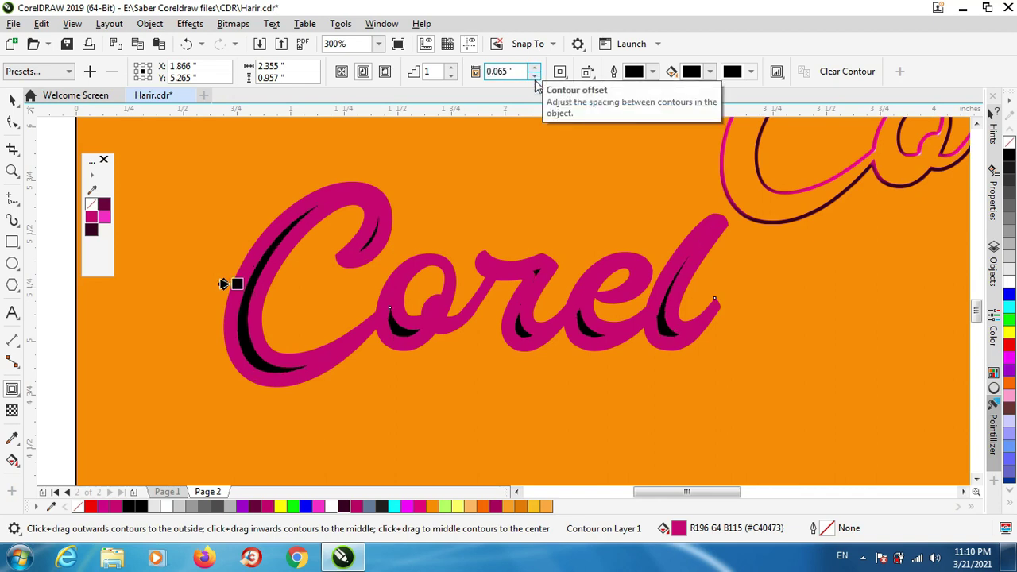
left_click(535, 77)
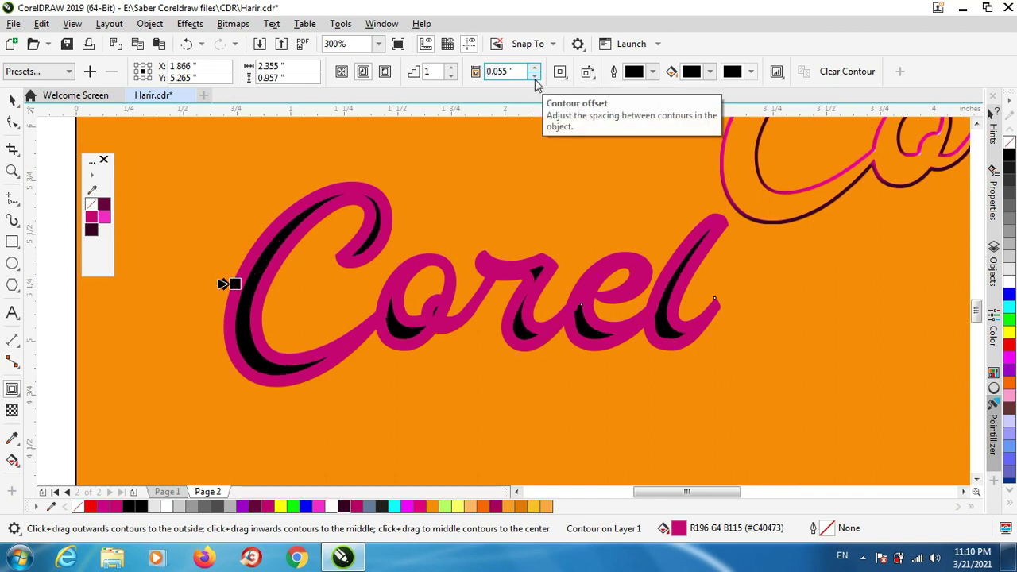
left_click(12, 99)
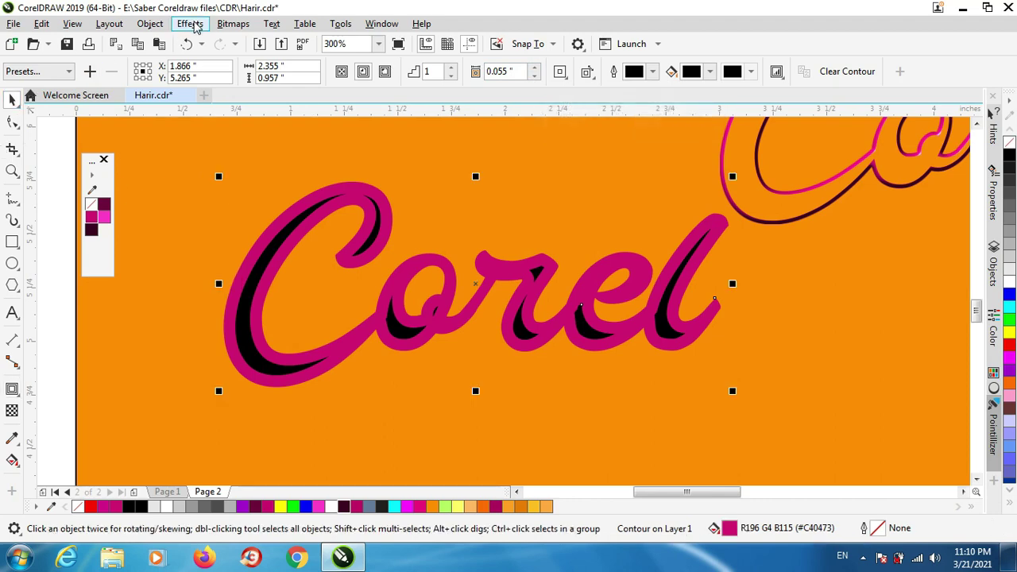
- Break the contour off the magenta Corel, then move the black shadow down-left and the letters up
left_click(149, 24)
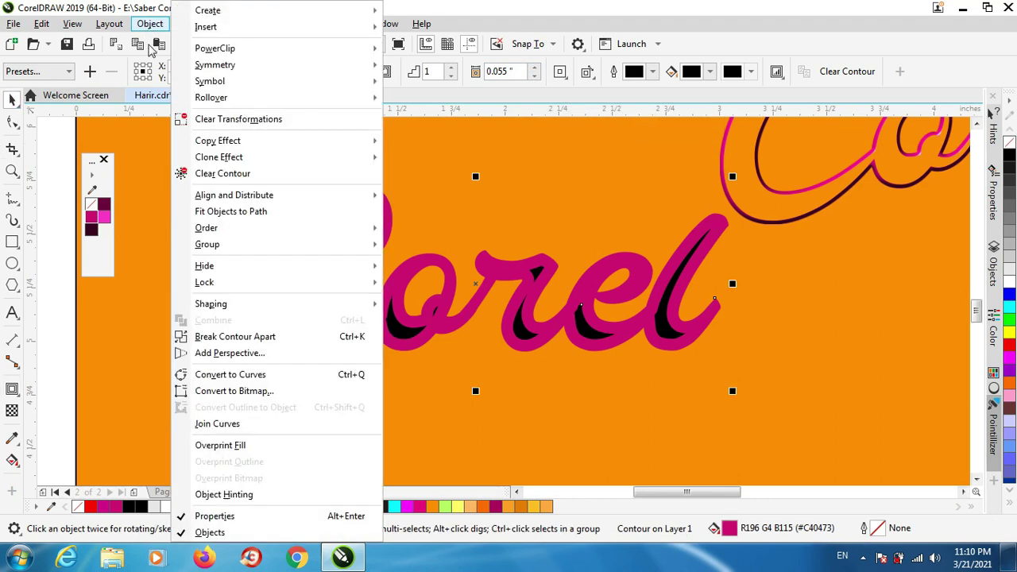
left_click(215, 339)
left_click(204, 356)
left_click_drag(253, 353, 203, 391)
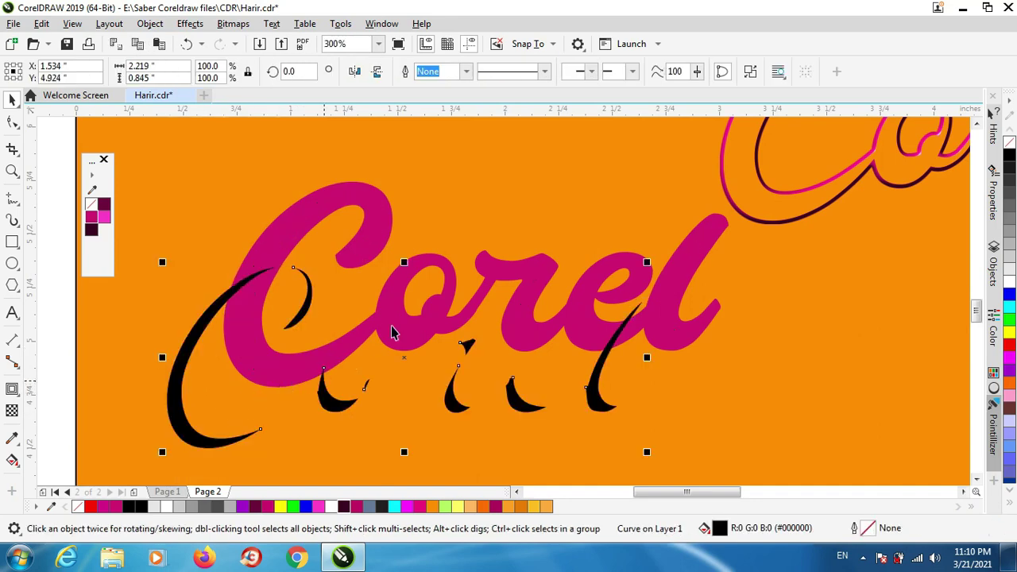
left_click(680, 264)
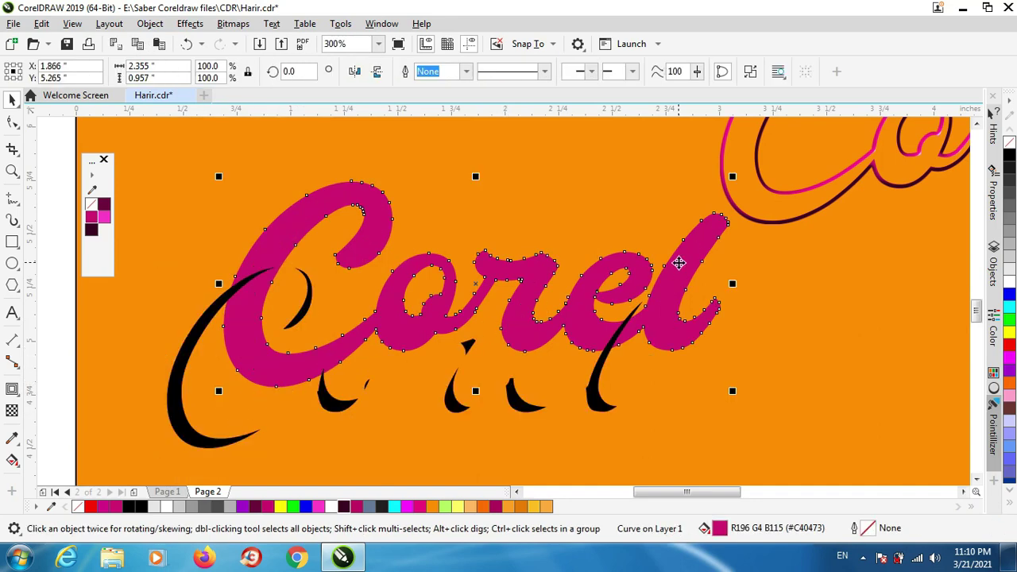
left_click_drag(680, 263, 662, 193)
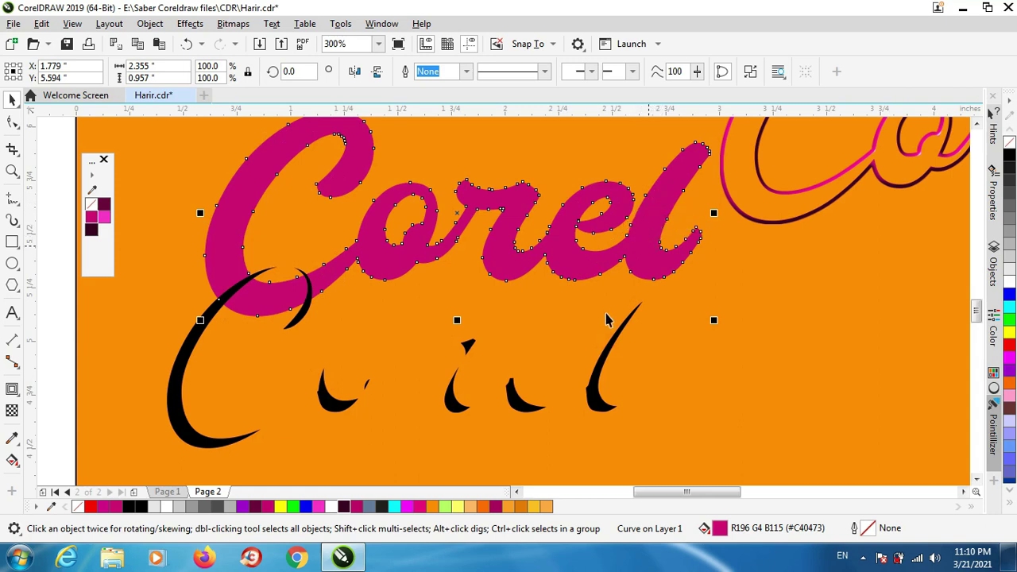
- Recolour the shadow pieces yellow, shift them right, and add a yellow Corel copy below-left
left_click(604, 363)
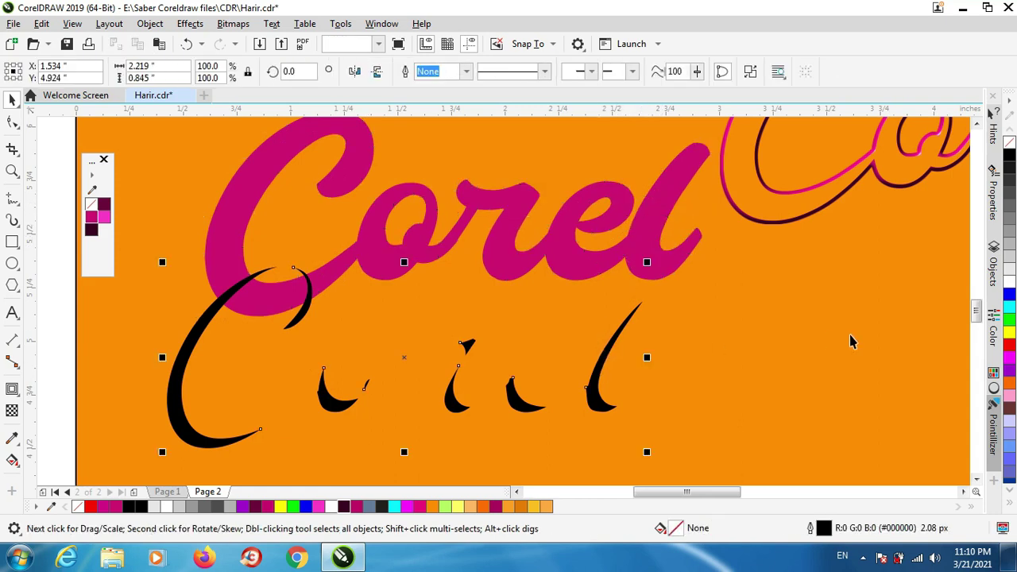
left_click(1011, 334)
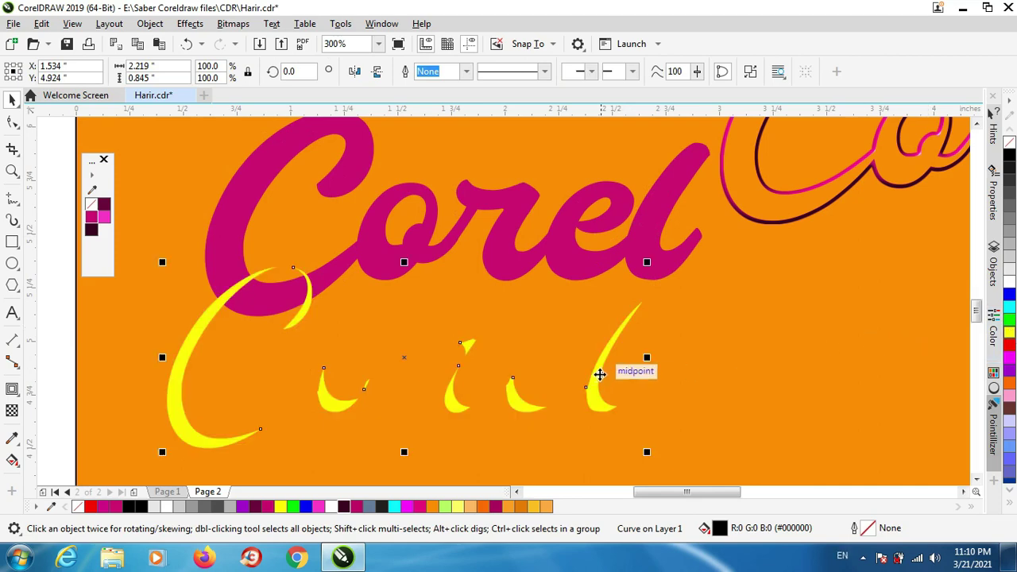
left_click_drag(451, 396, 474, 356)
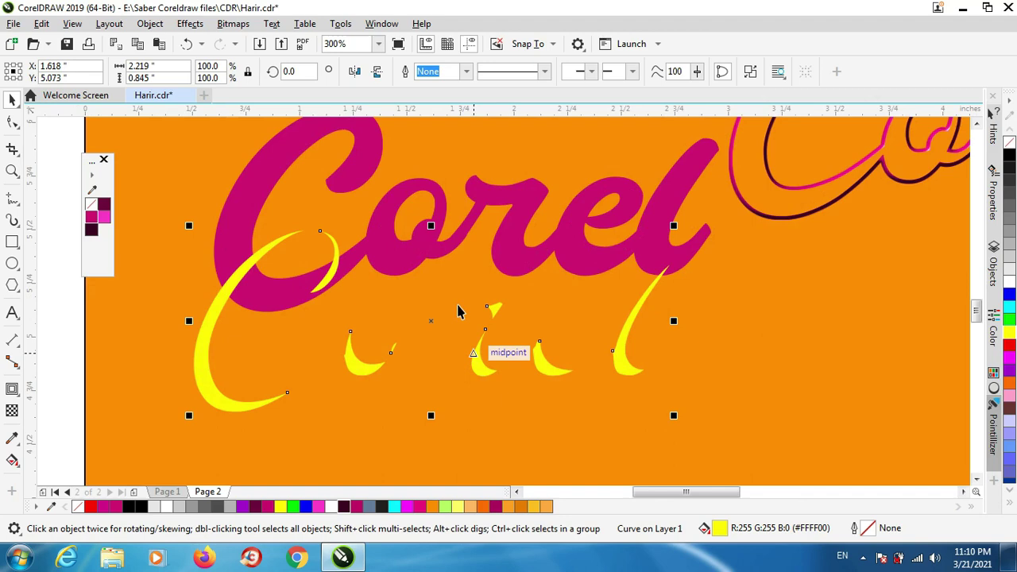
left_click_drag(372, 363, 691, 386)
left_click_drag(390, 261, 343, 388)
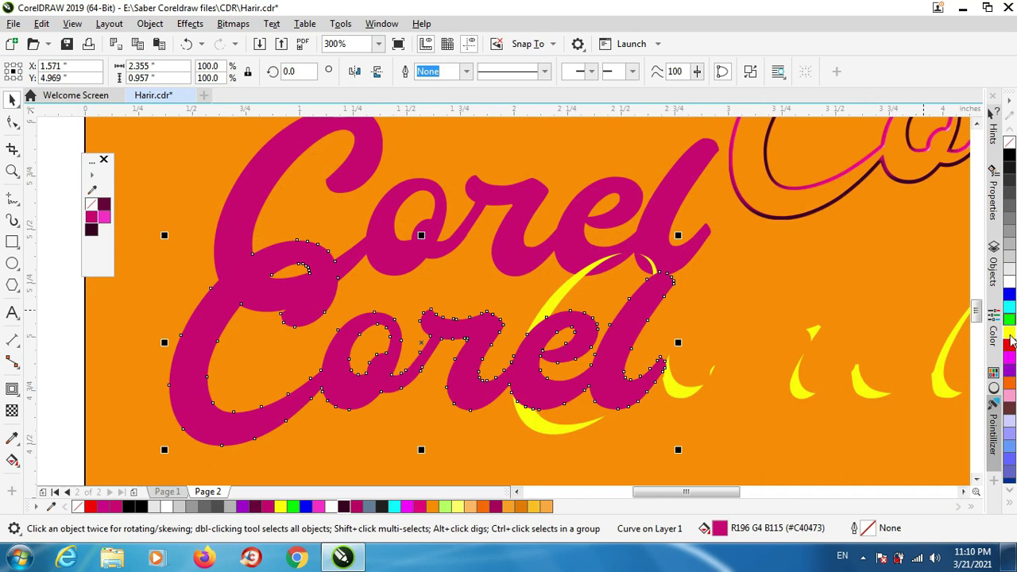
left_click(1010, 332)
- Apply a 5.0-pixel Gaussian blur to the yellow Corel copy
scroll(408, 355, "down", 2)
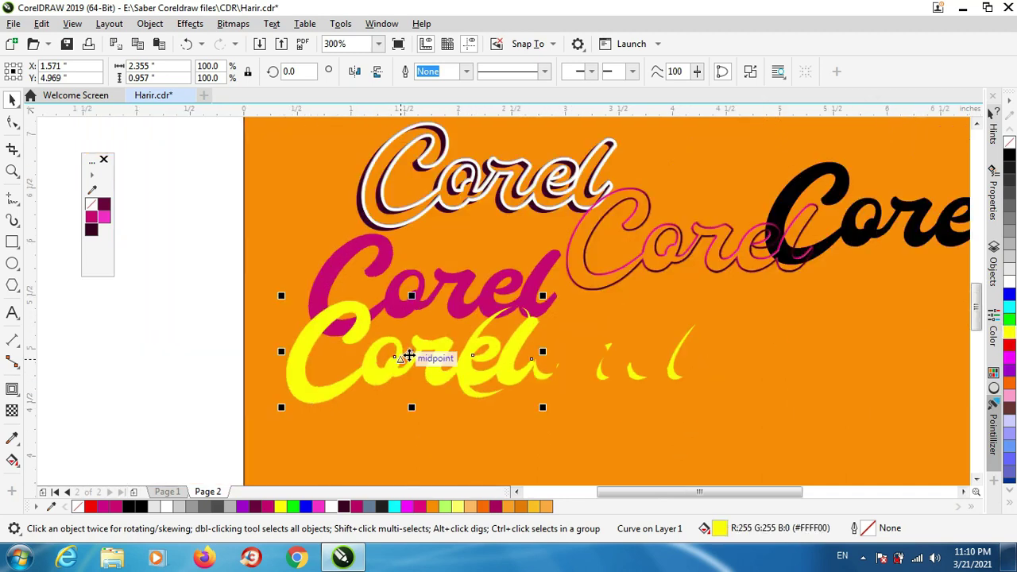
scroll(408, 356, "up", 2)
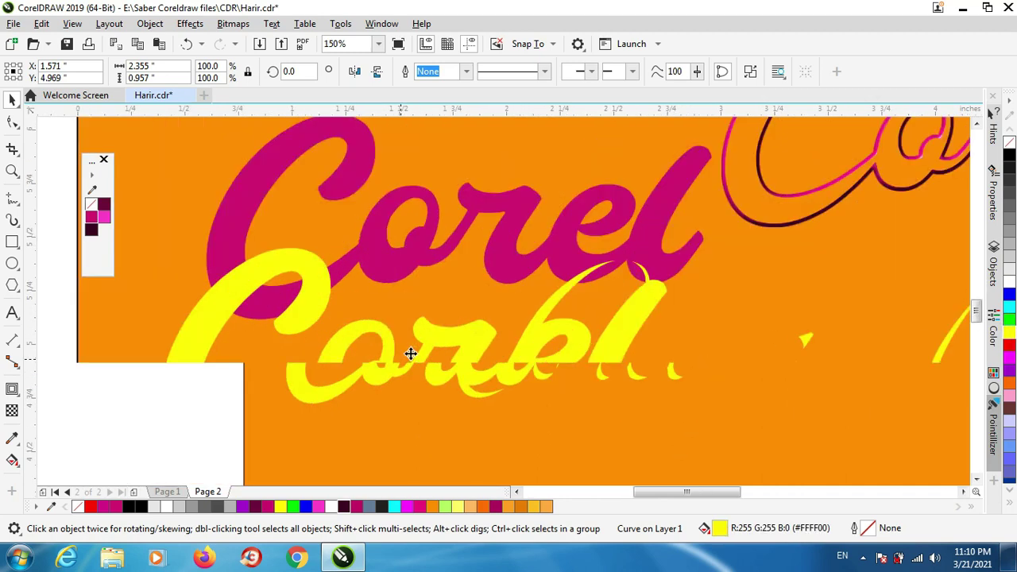
left_click(189, 26)
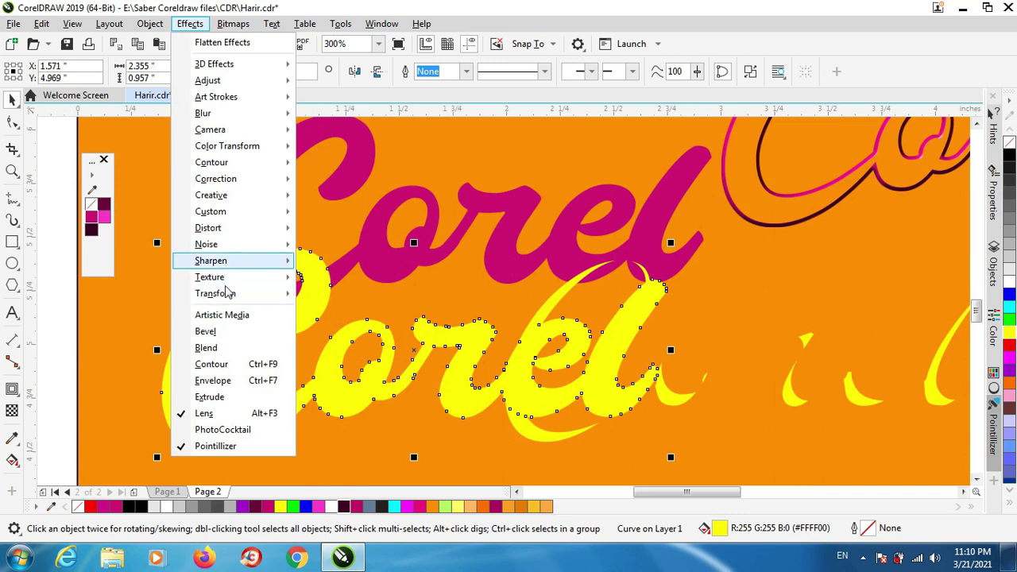
mouse_move(250, 115)
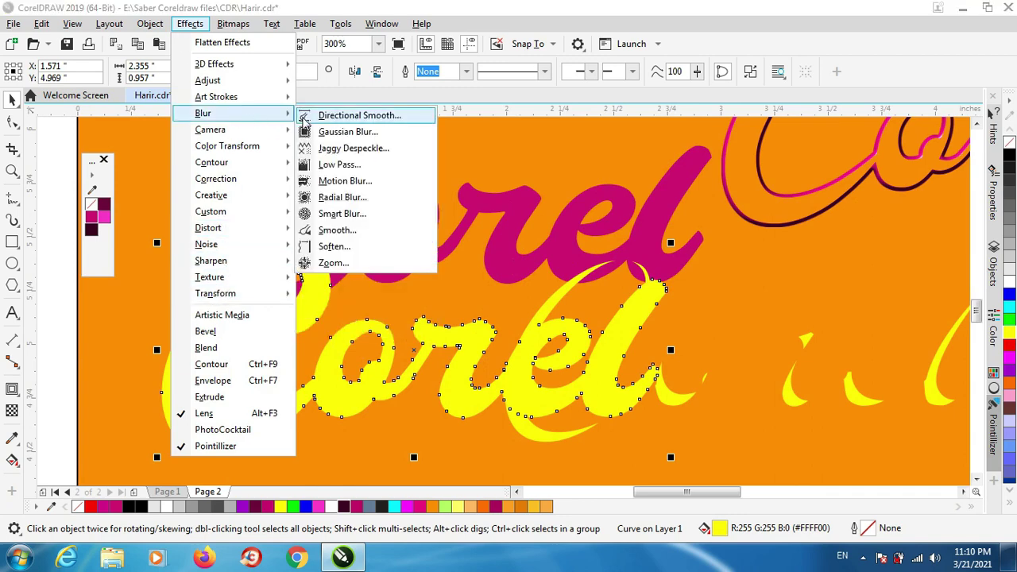
left_click(307, 131)
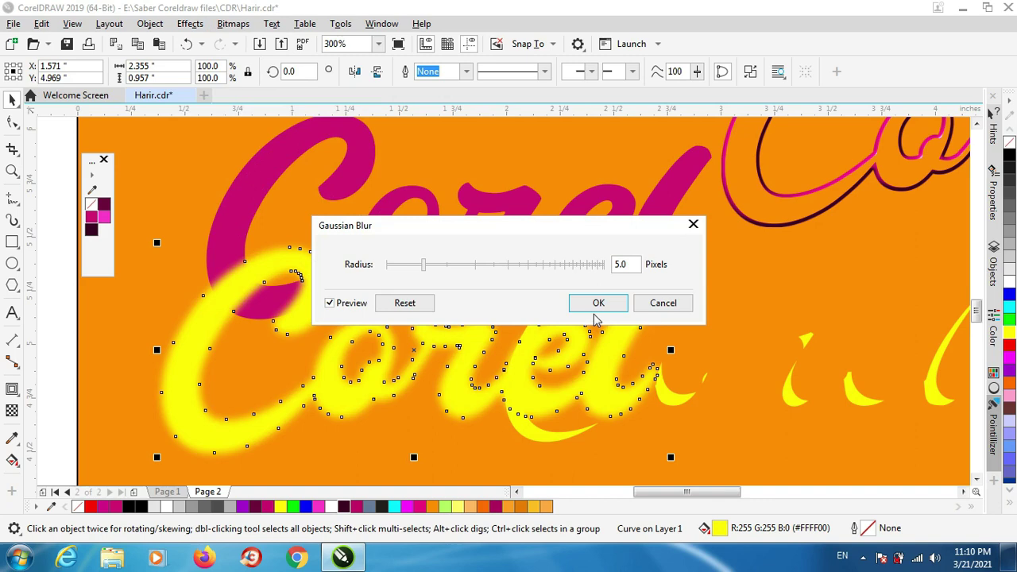
left_click(598, 306)
- Give the small yellow shadow pieces the same 5.0-pixel Gaussian blur
scroll(238, 332, "down", 2)
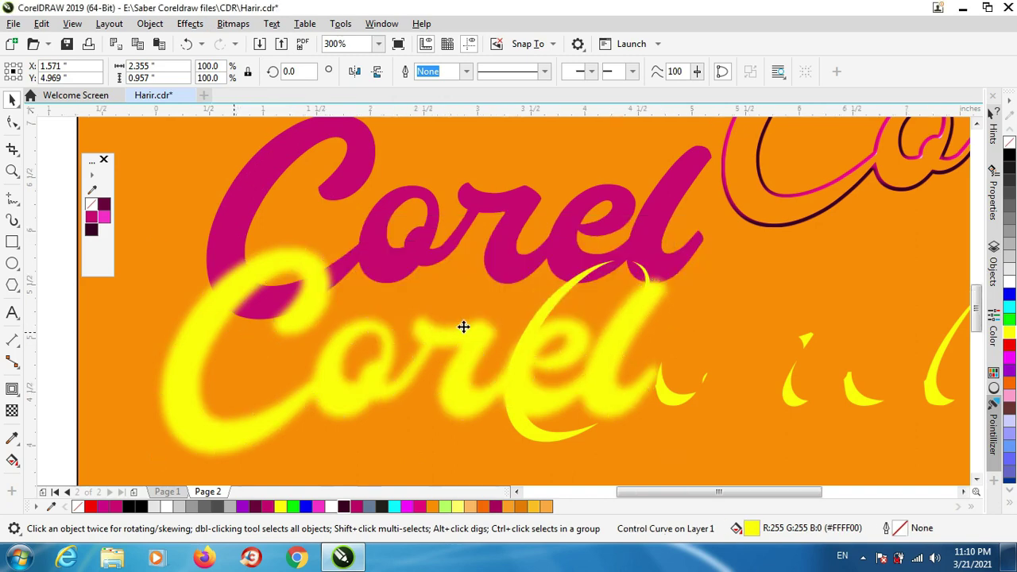
left_click(544, 367)
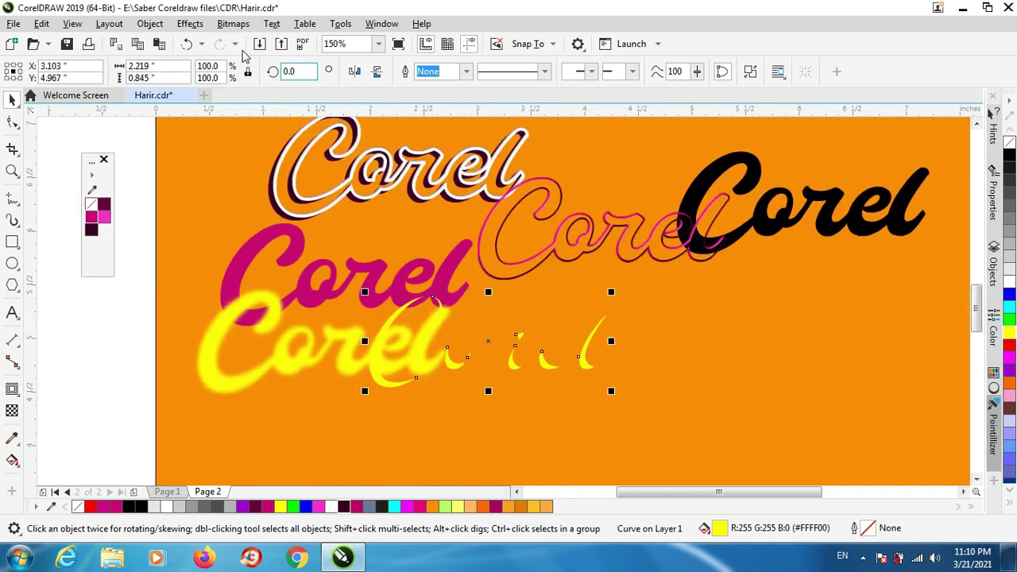
left_click(190, 23)
mouse_move(256, 133)
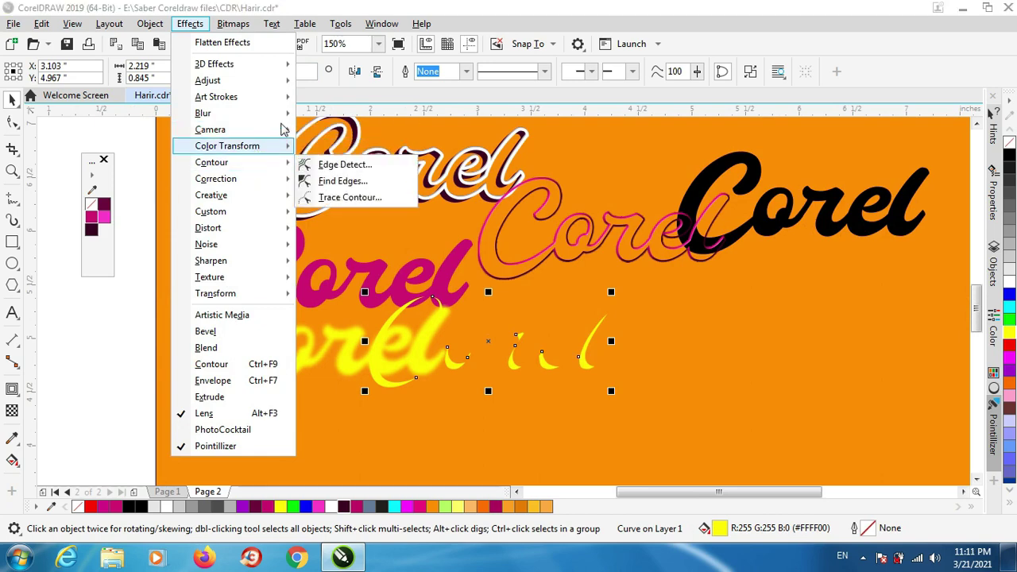
mouse_move(286, 116)
left_click(346, 132)
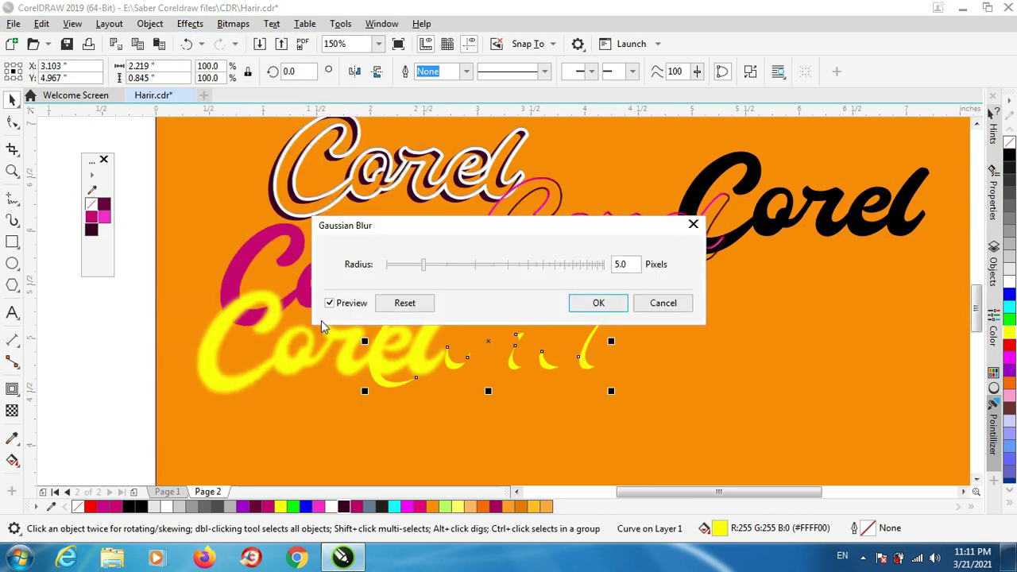
left_click(598, 306)
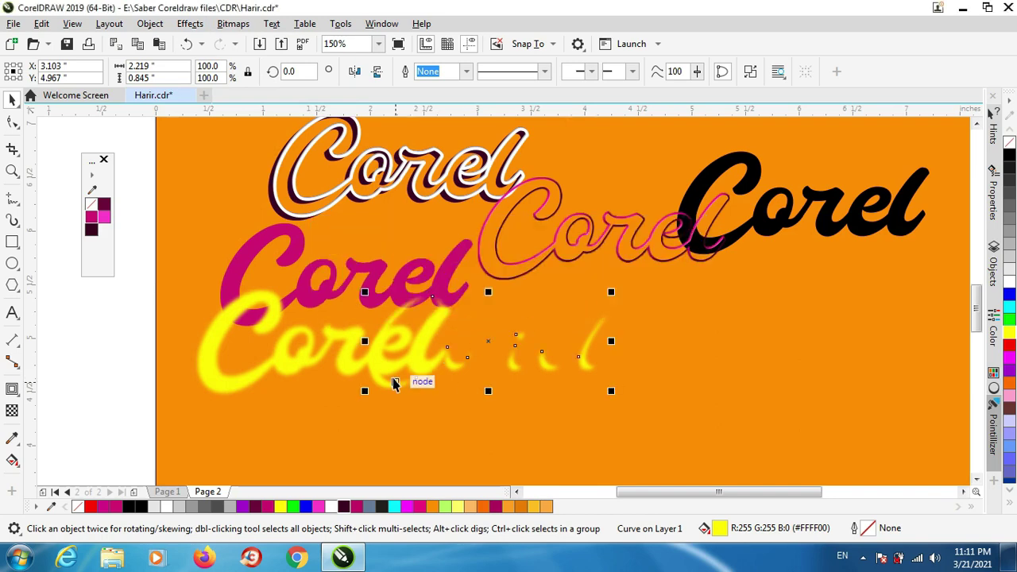
scroll(413, 377, "up", 2)
- Set the blurred yellow Corel's transparency to 50 with the Transparency tool
left_click(300, 350)
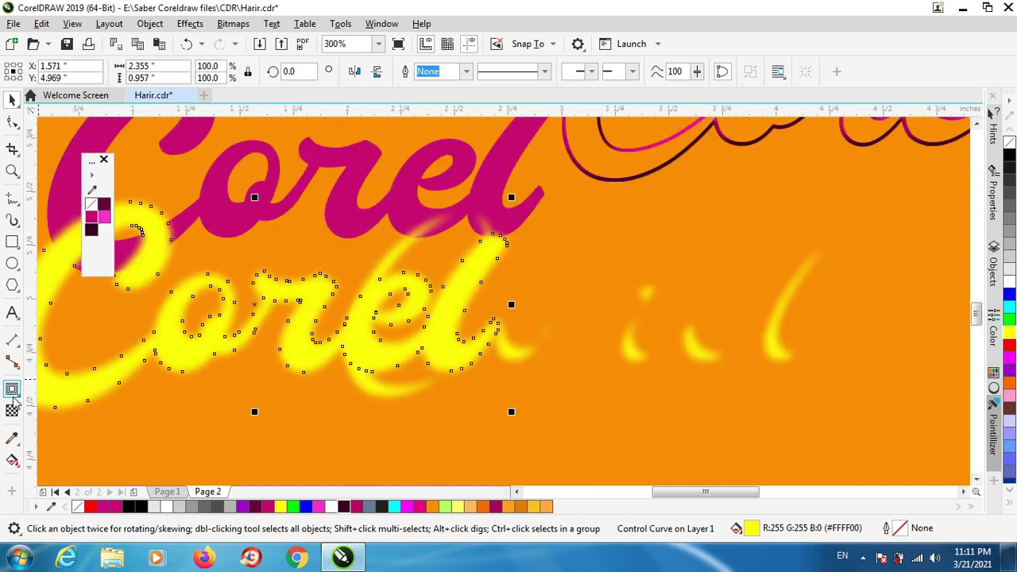
left_click(12, 410)
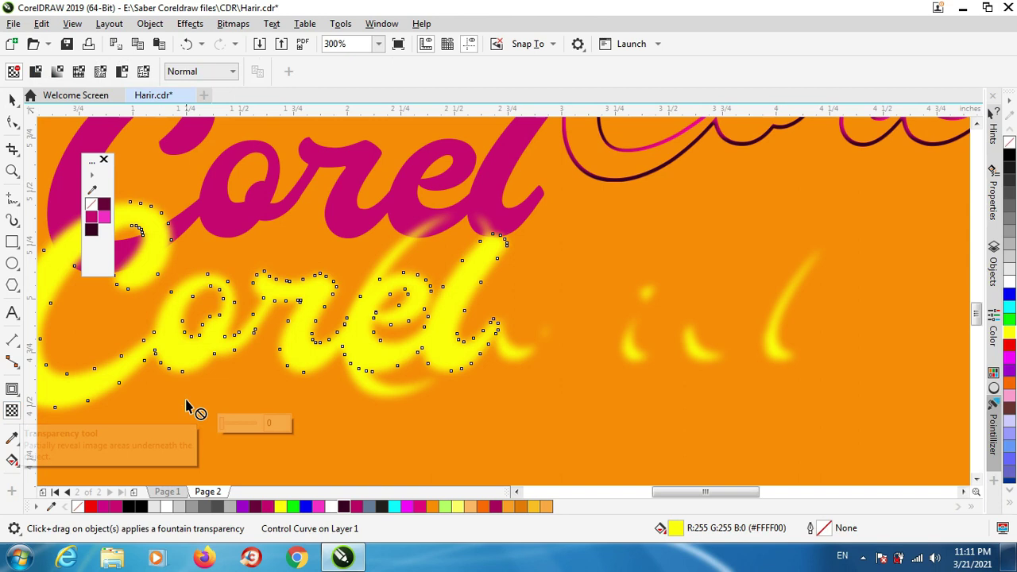
left_click(277, 423)
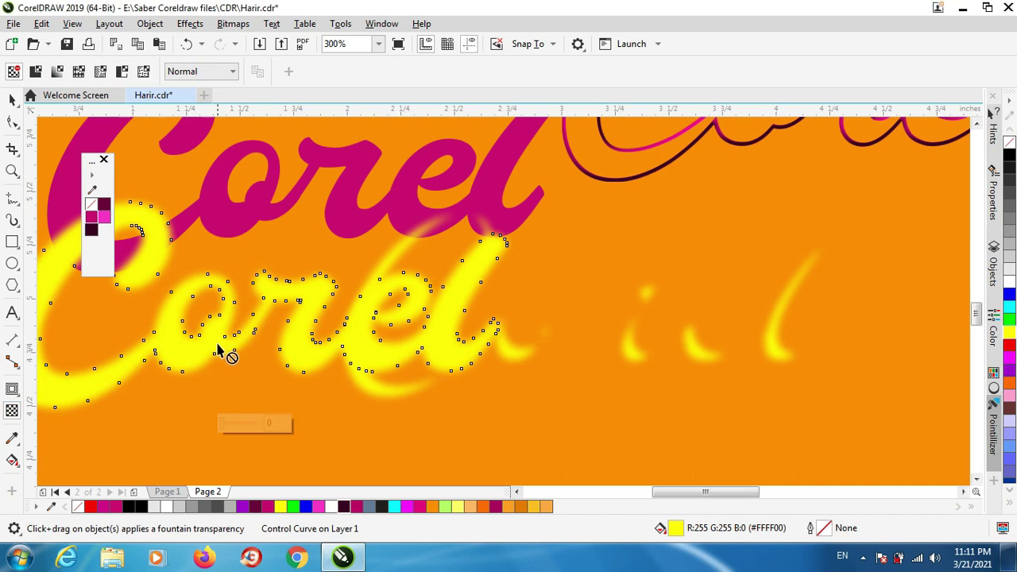
left_click(269, 423)
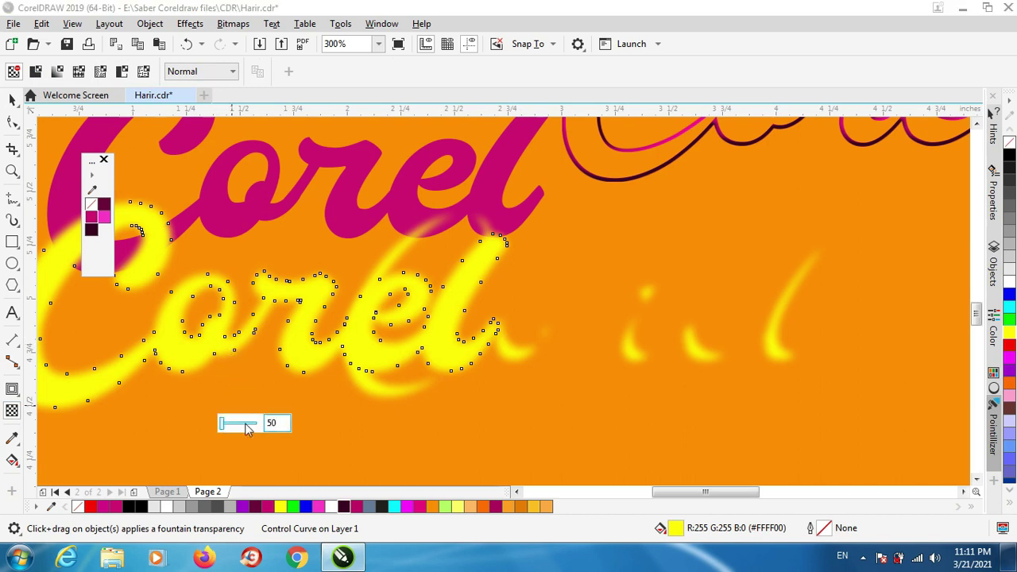
key("BackSpace")
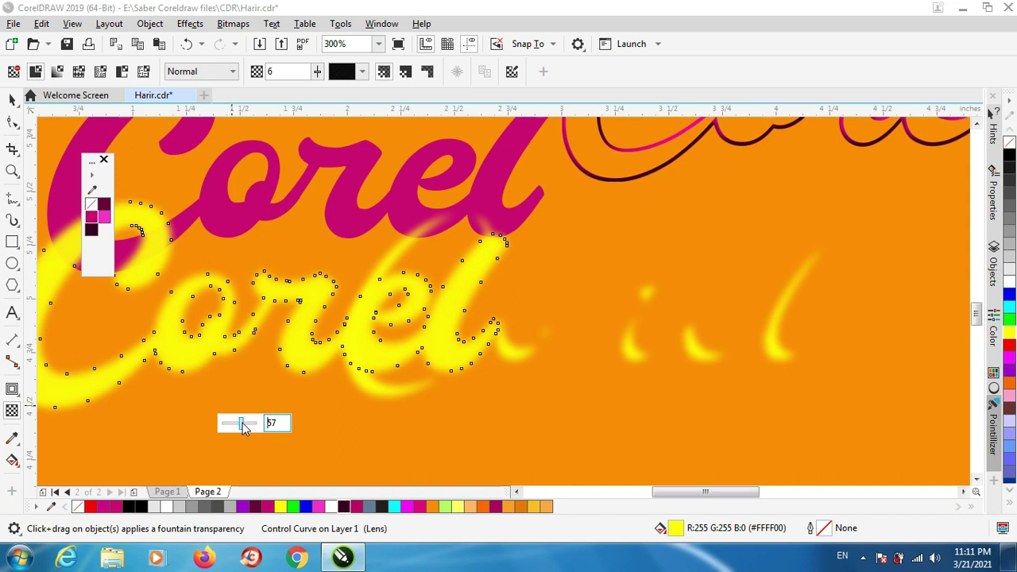
left_click_drag(243, 427, 238, 422)
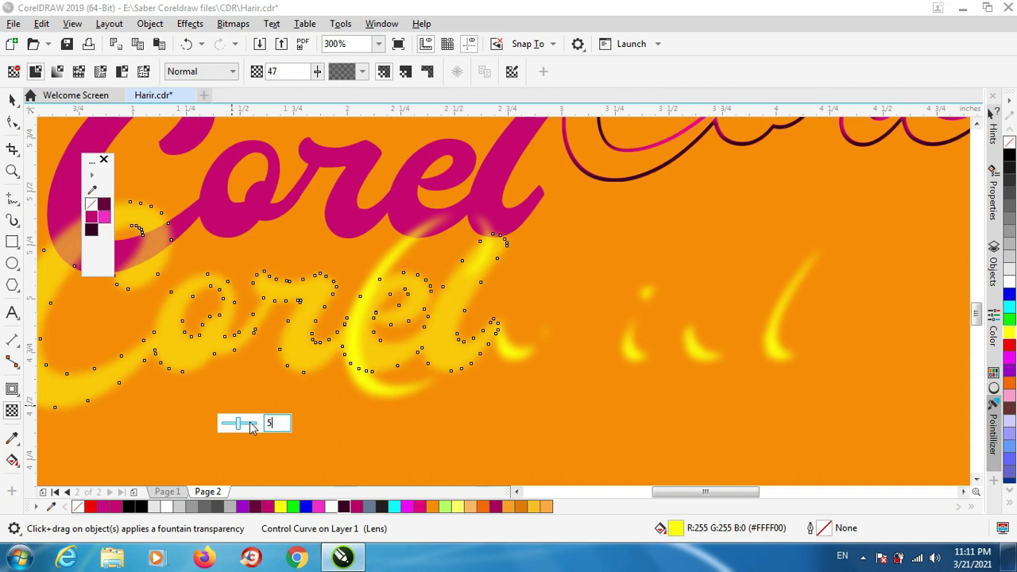
key("Return")
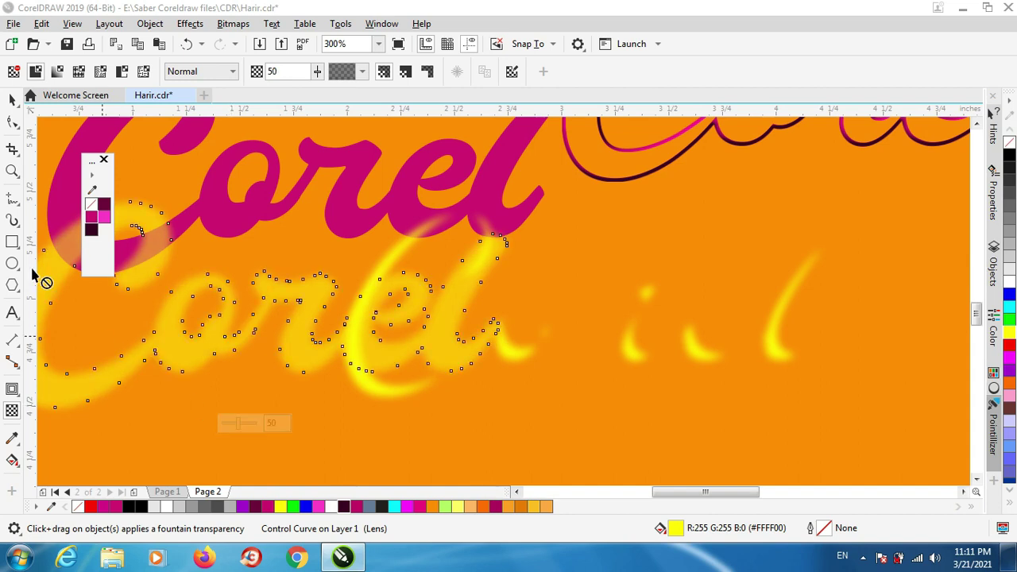
left_click(12, 99)
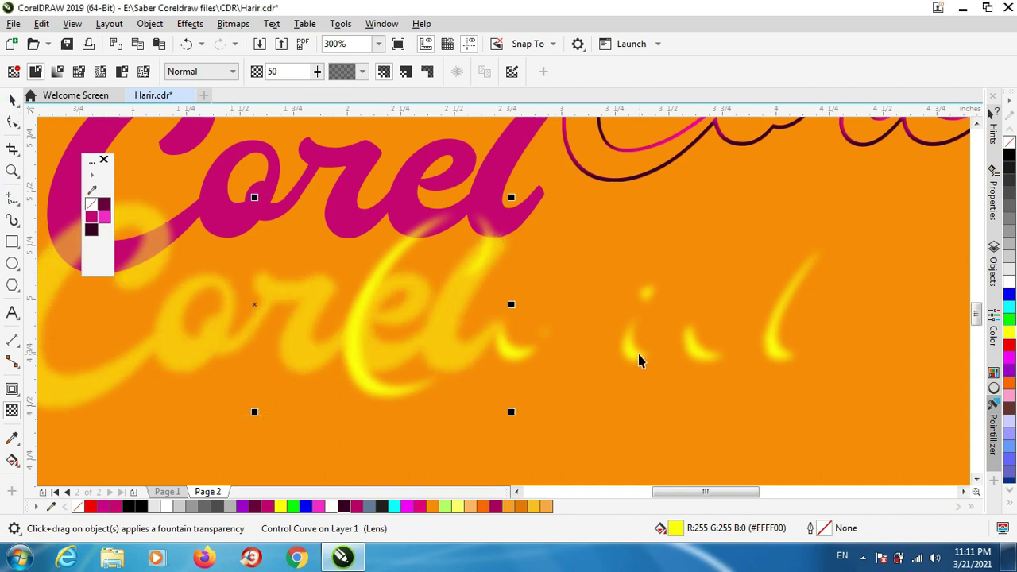
- Set the small yellow pieces' transparency to 47
left_click(12, 410)
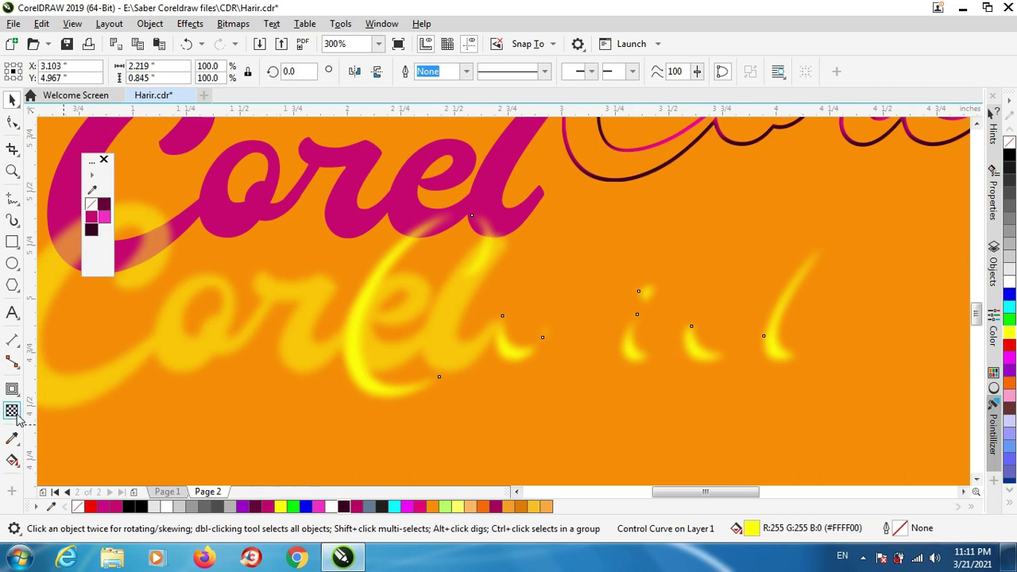
left_click(604, 414)
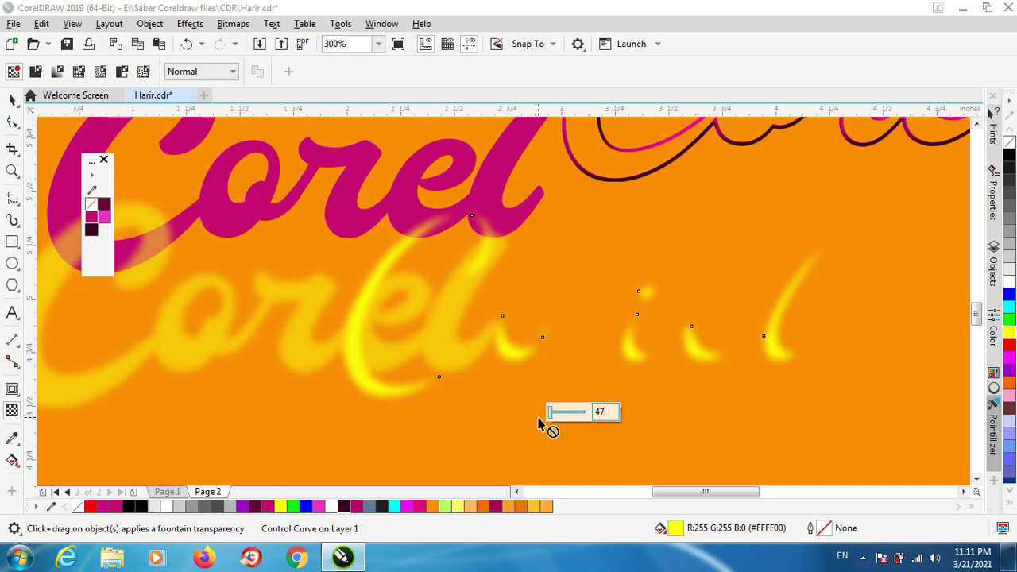
type("47")
key("Return")
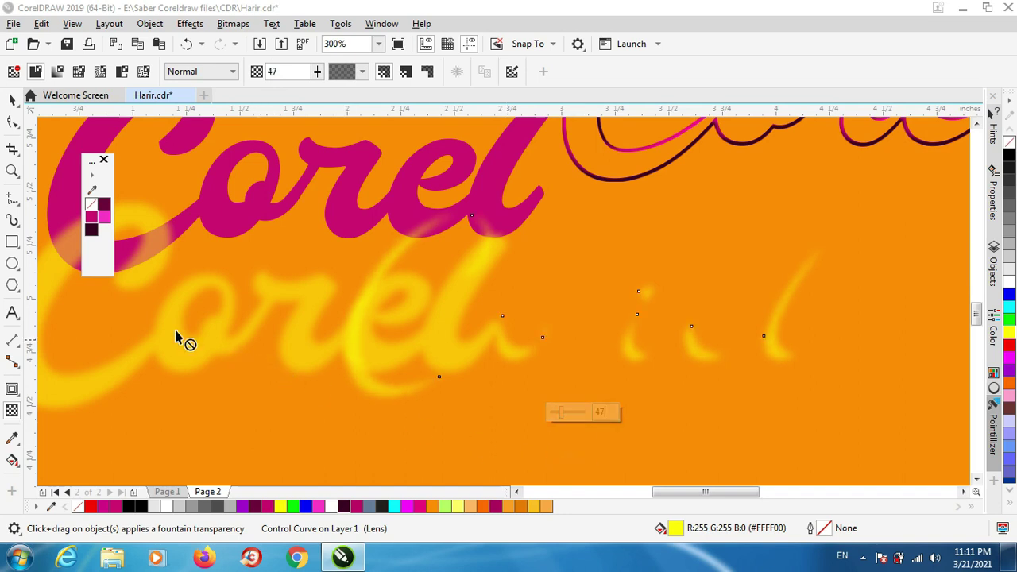
left_click(12, 100)
scroll(472, 393, "down", 1)
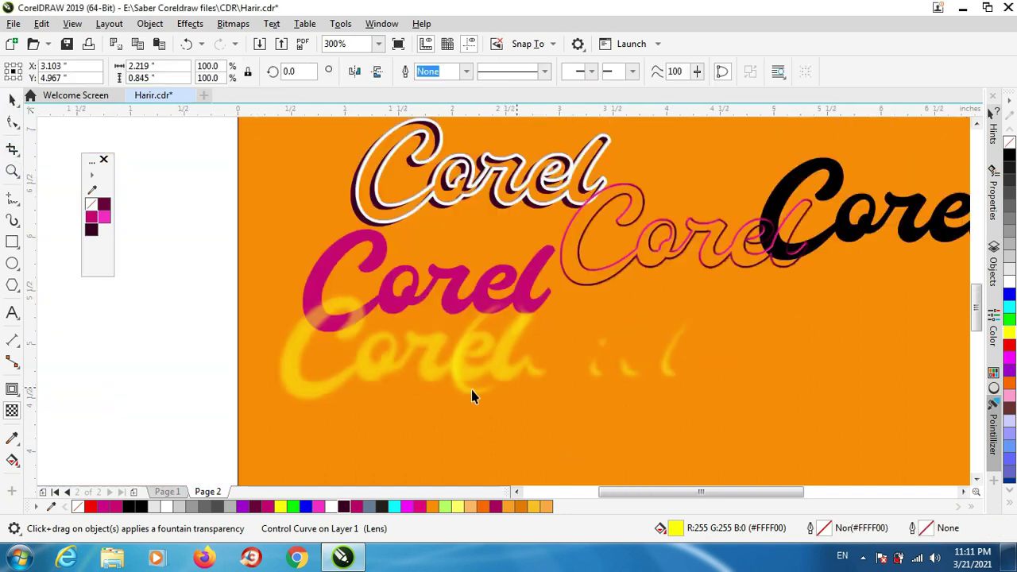
scroll(429, 388, "up", 1)
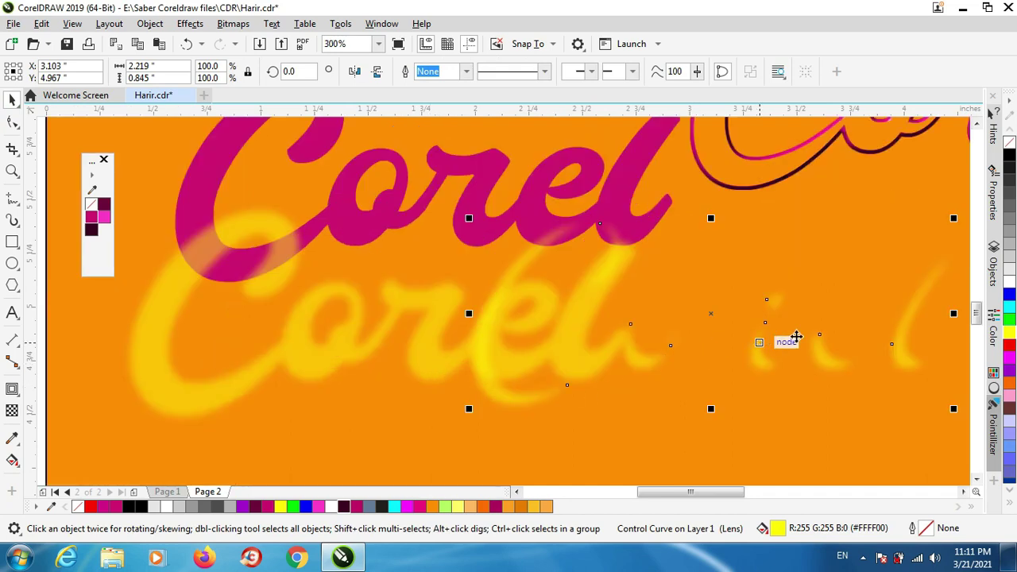
left_click_drag(813, 325, 578, 338)
scroll(707, 363, "down", 1)
left_click_drag(329, 442, 742, 285)
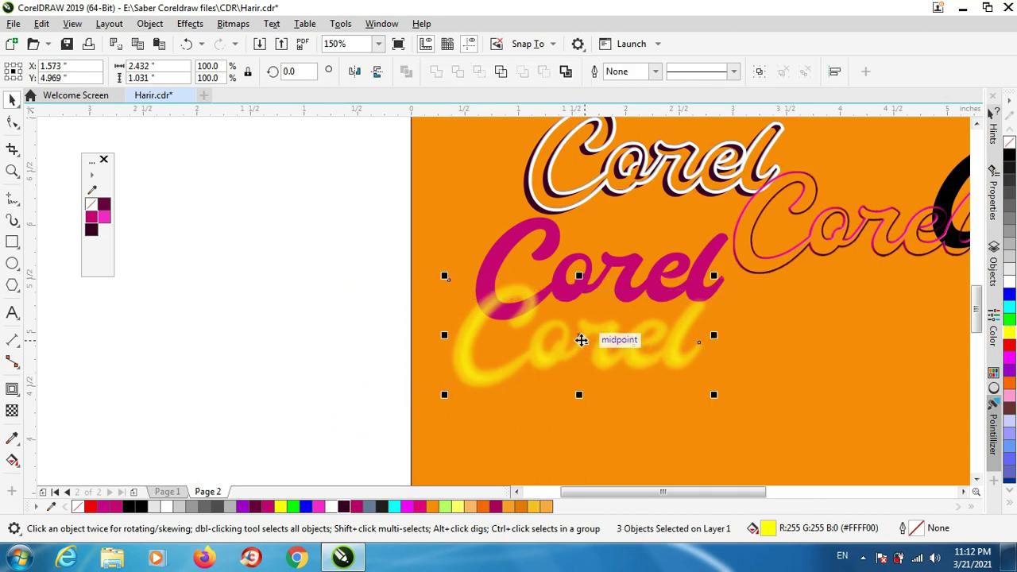
left_click_drag(583, 341, 754, 386)
left_click(601, 417)
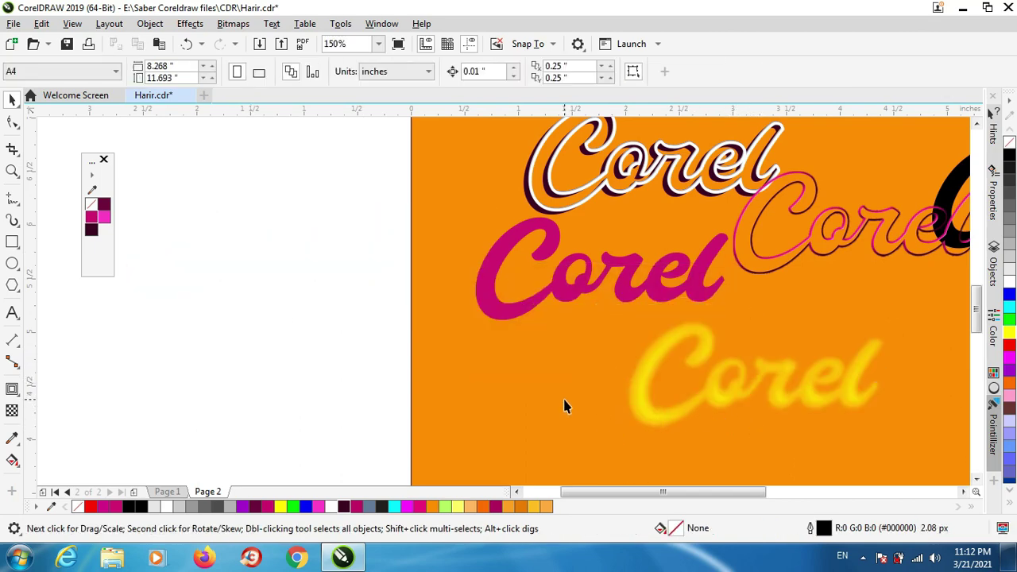
scroll(537, 420, "down", 1)
scroll(549, 413, "up", 1)
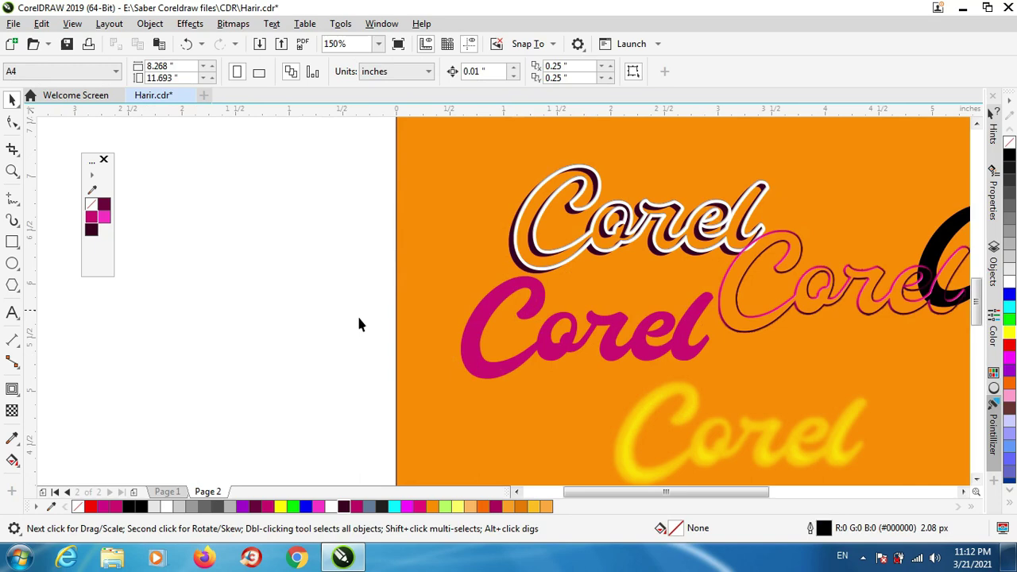
scroll(374, 311, "up", 2)
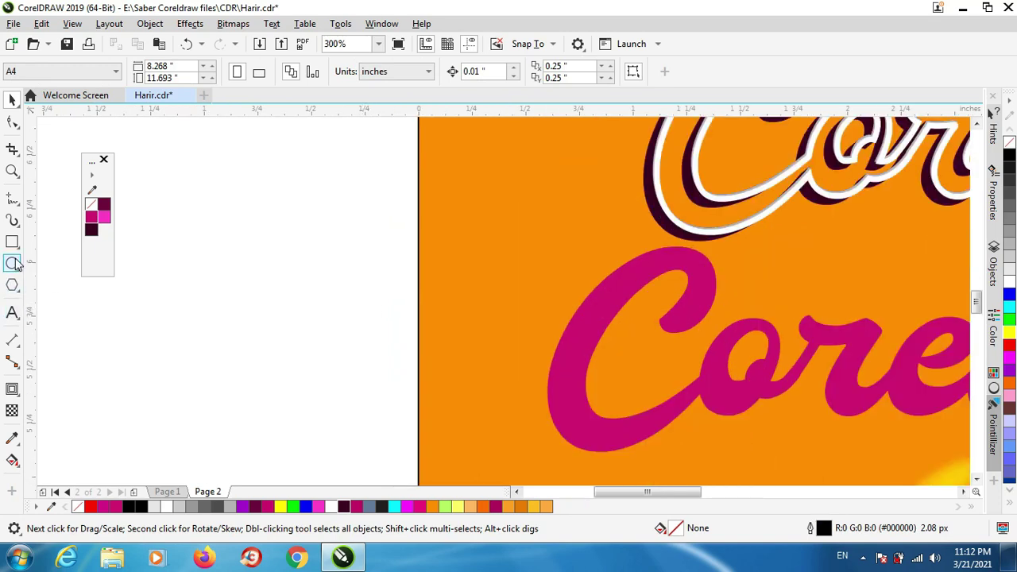
- Draw overlapping ellipses left of the page, filling the lower one red and the upper-right one yellow
left_click_drag(278, 247, 367, 299)
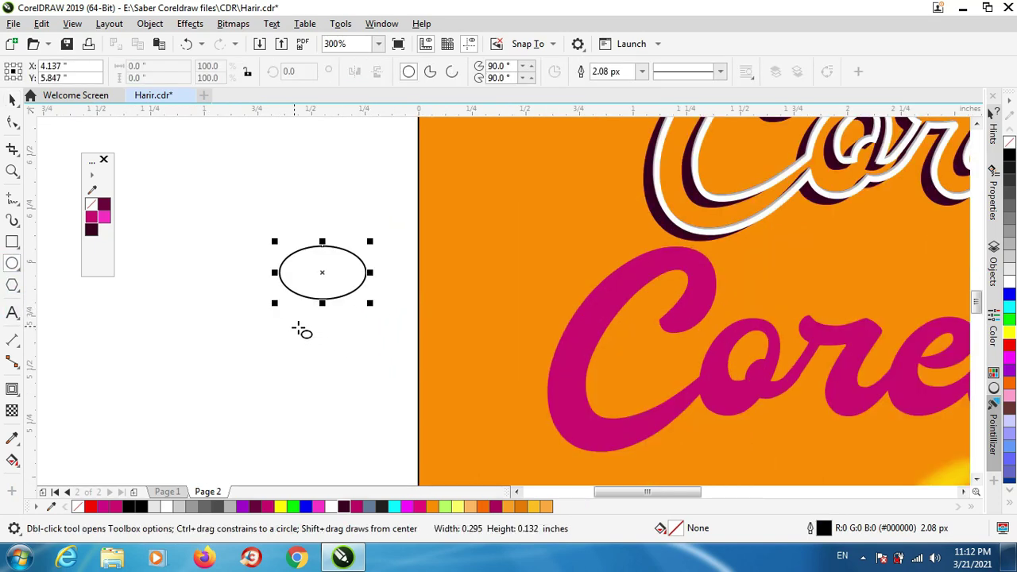
mouse_move(215, 244)
left_mouse_down()
mouse_move(322, 319)
mouse_move(304, 306)
mouse_move(352, 277)
mouse_move(336, 287)
left_mouse_up()
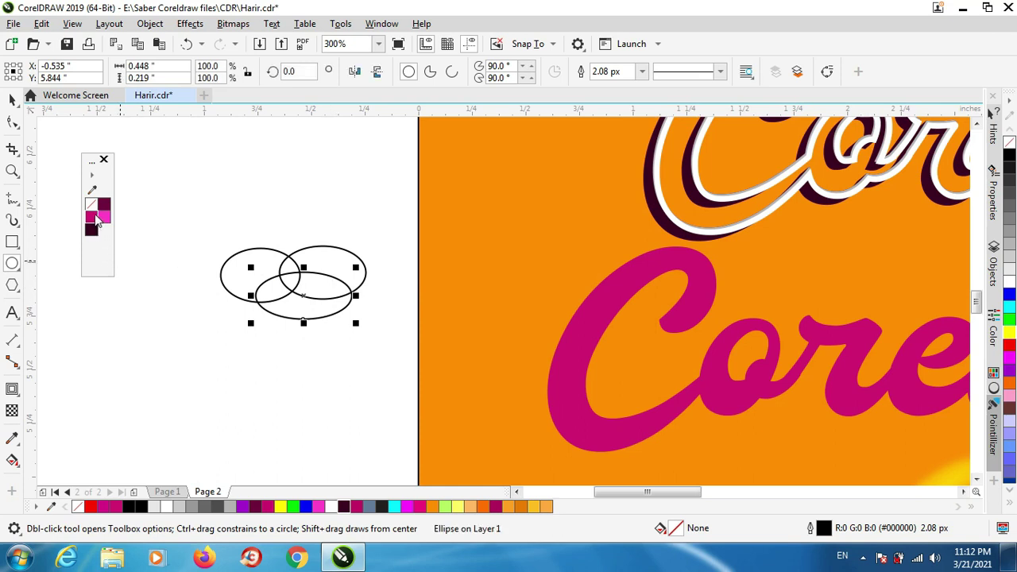
left_click(93, 217)
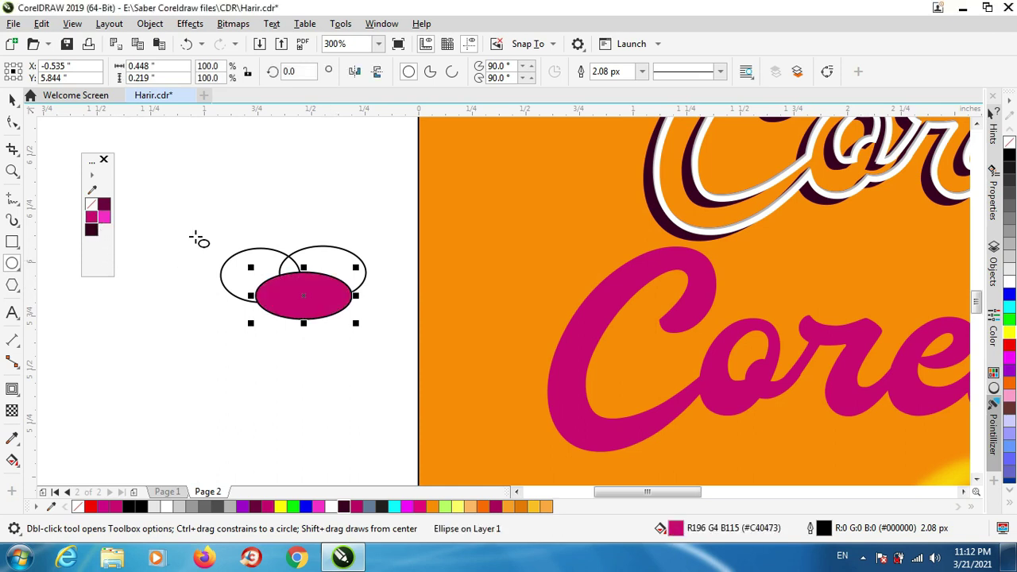
left_click(1010, 345)
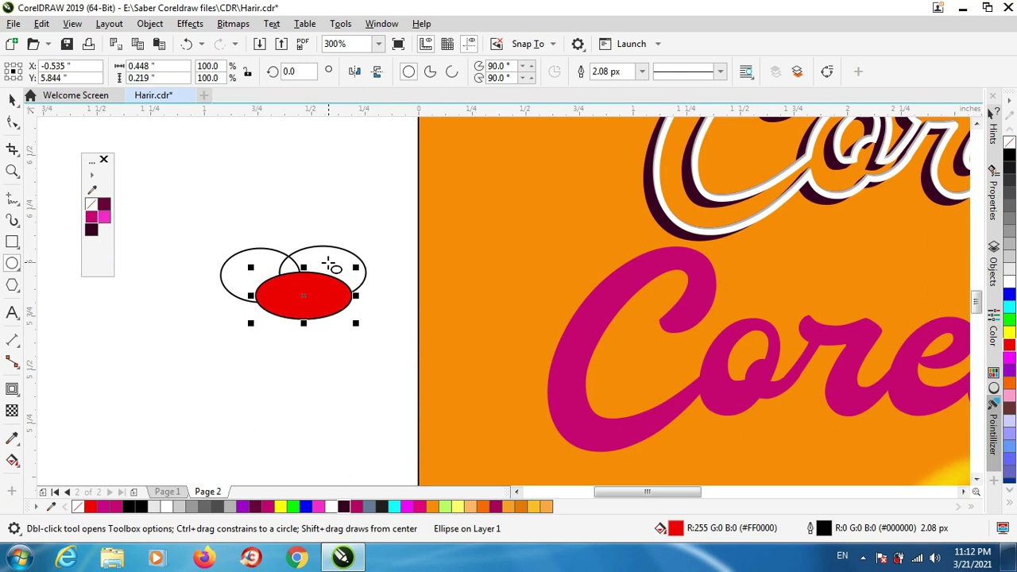
left_click(561, 284)
left_click_drag(1010, 332, 342, 261)
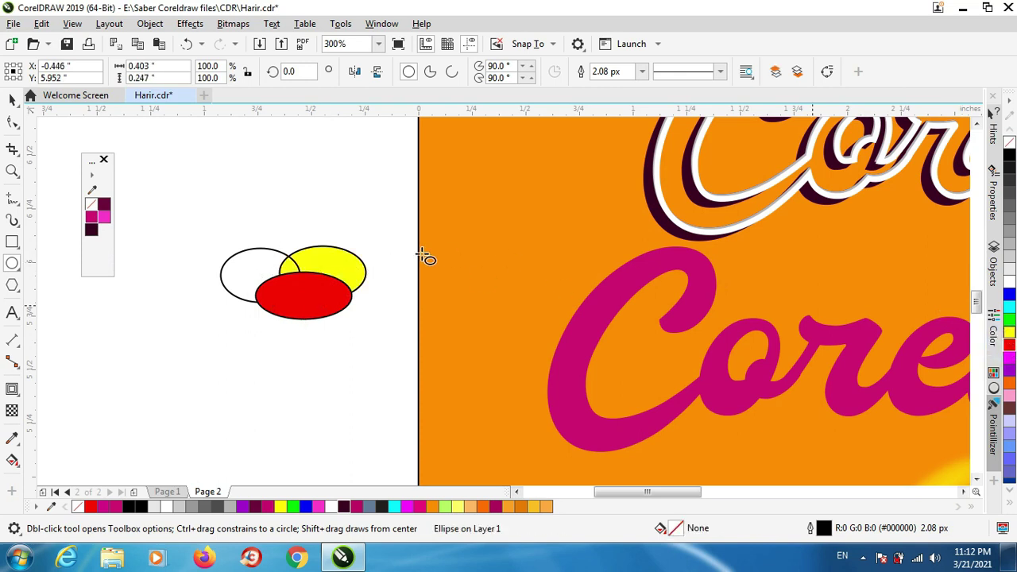
left_click(255, 270)
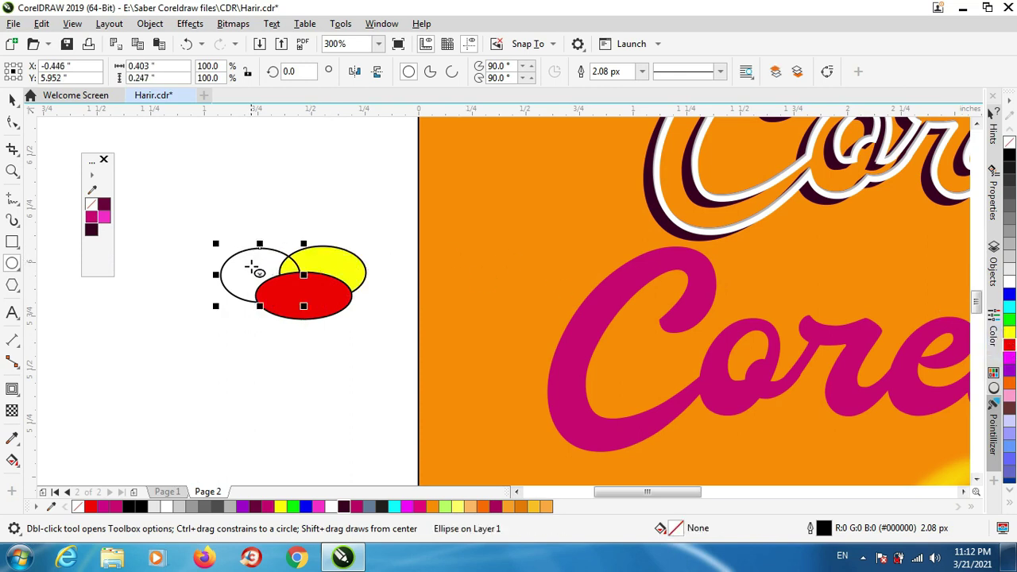
- Fill the left ellipse blue, strip the outlines from all three ellipses, and group them
left_click(1010, 295)
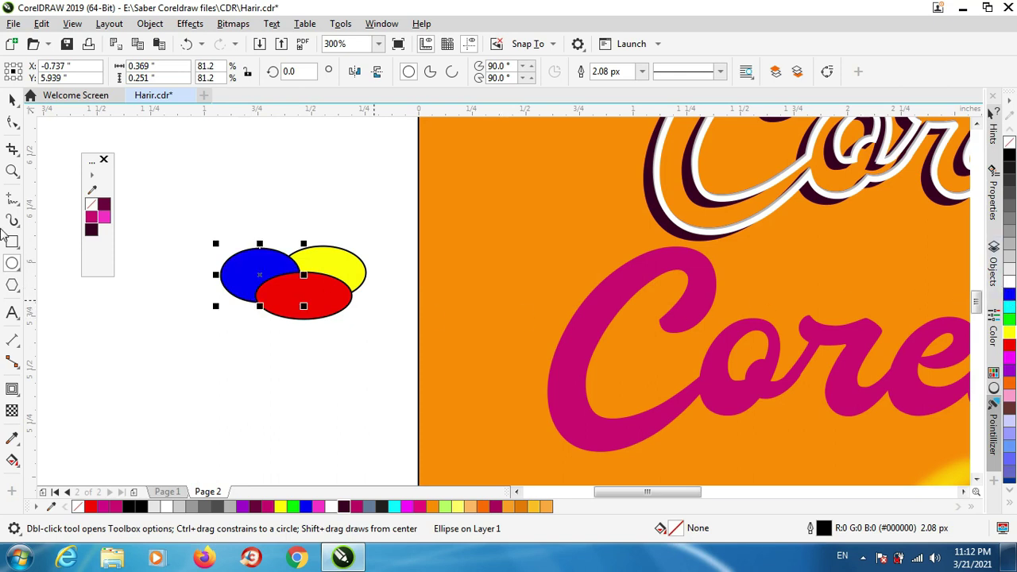
left_click(12, 100)
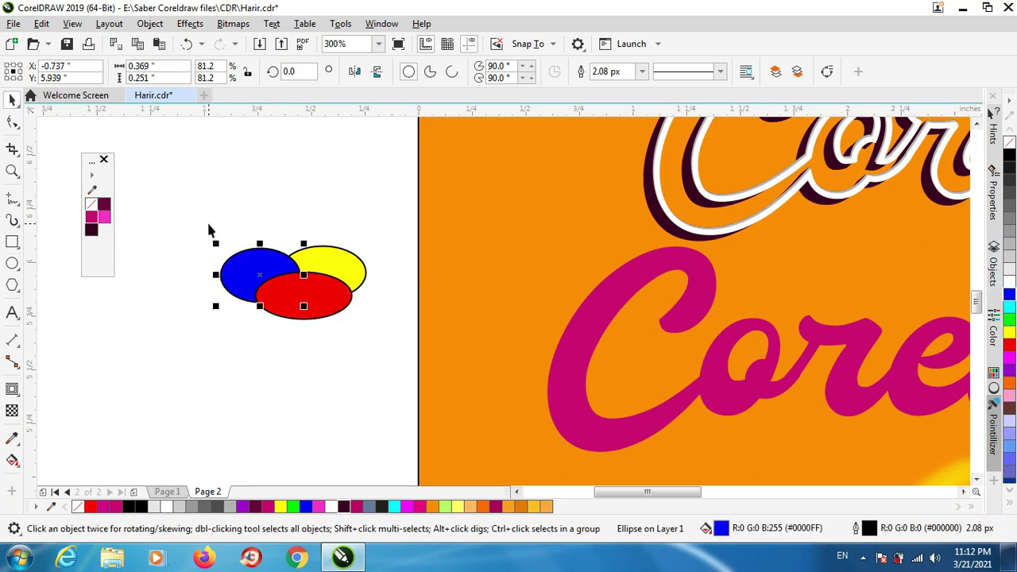
left_click_drag(184, 202, 398, 340)
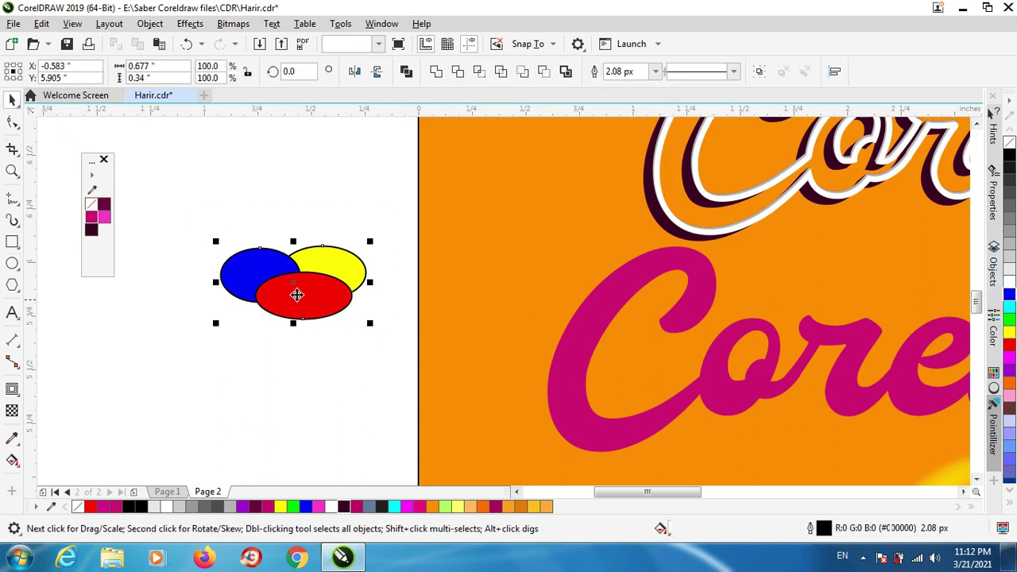
right_click(1011, 150)
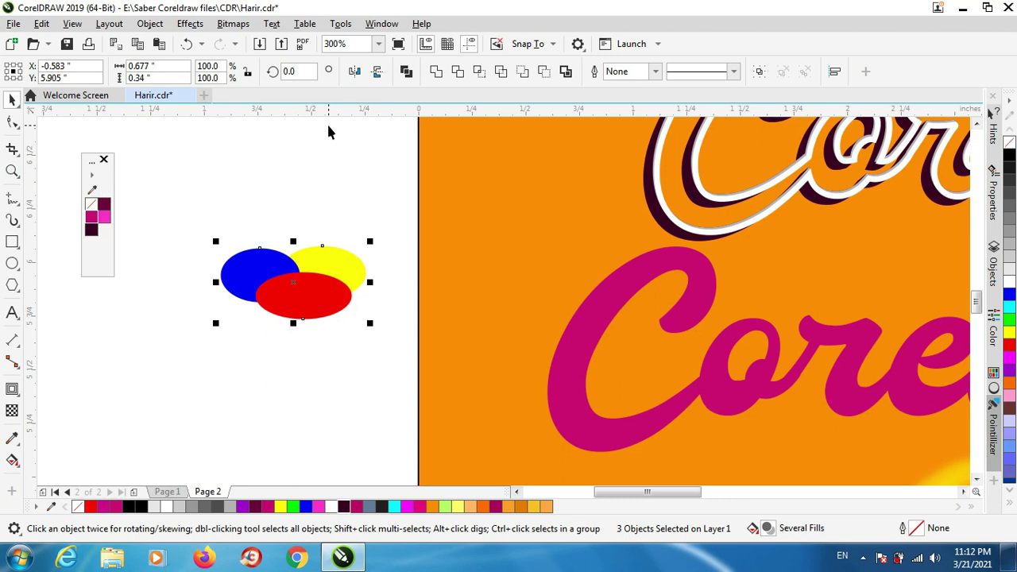
key("ctrl+g")
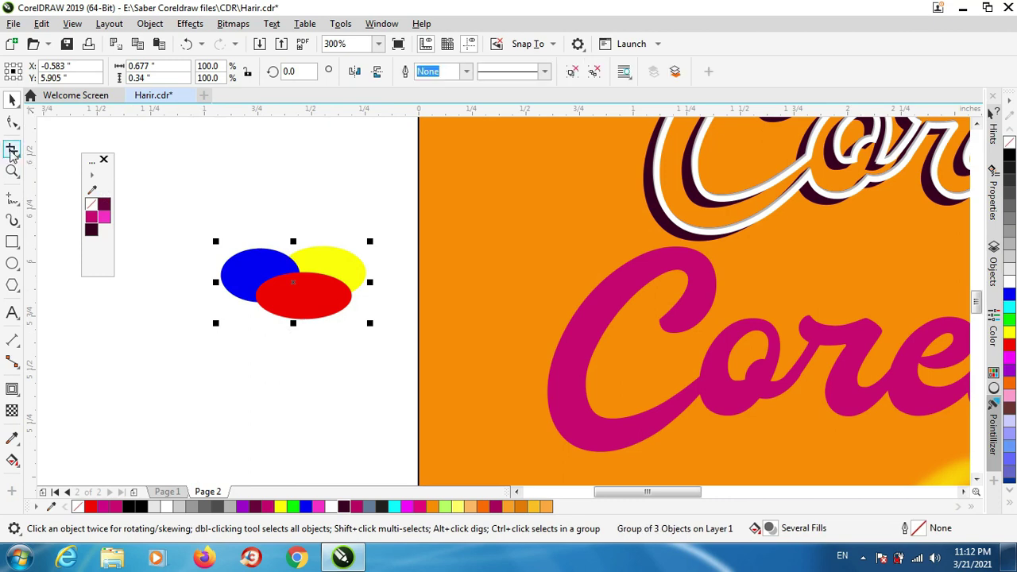
left_click(18, 127)
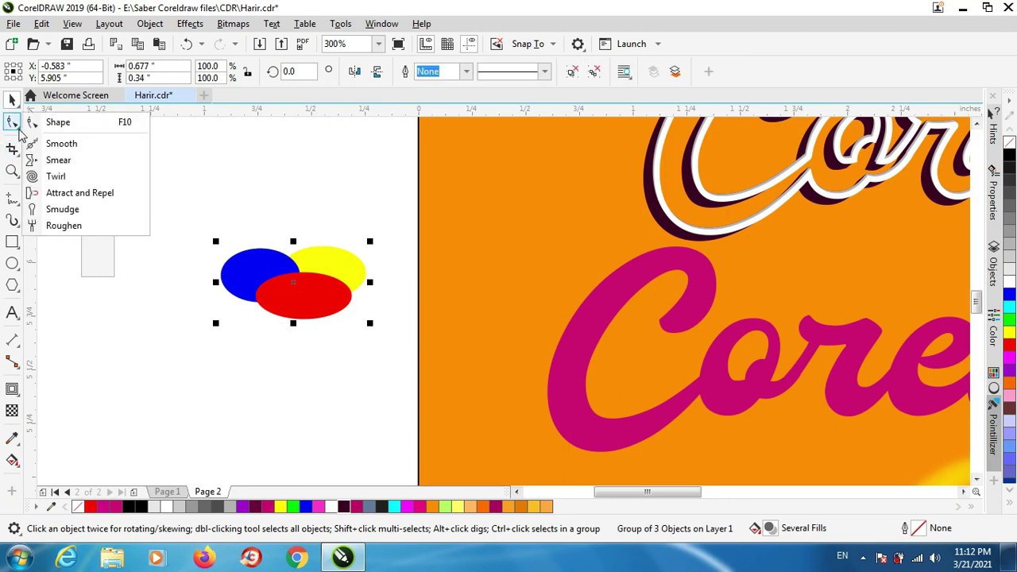
- After undoing a test twirl, enlarge the ellipse group about three times and move it up-left
left_click(55, 177)
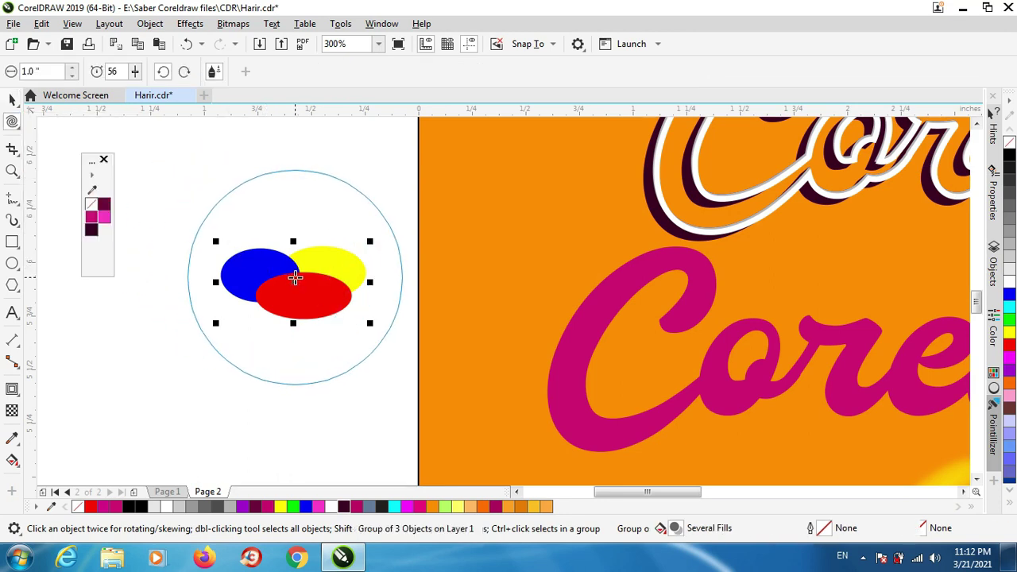
left_click_drag(291, 281, 352, 295)
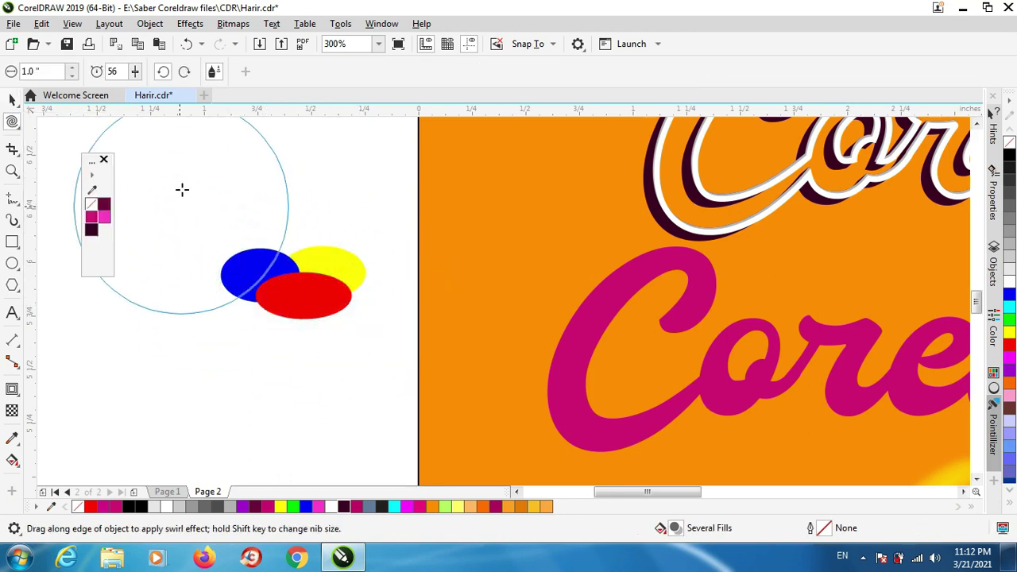
left_click(186, 46)
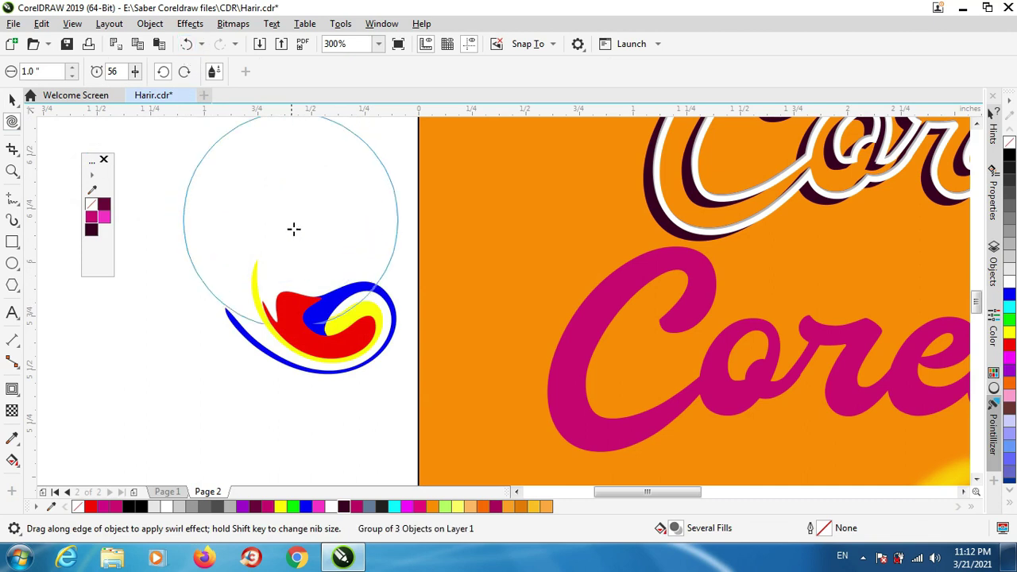
left_click(187, 46)
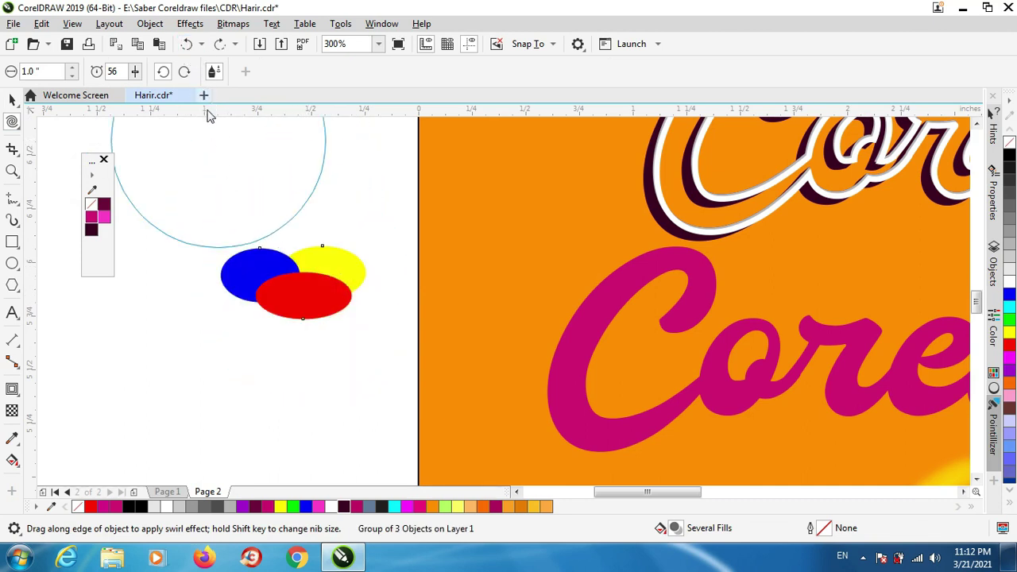
key("ctrl+z")
left_click(12, 101)
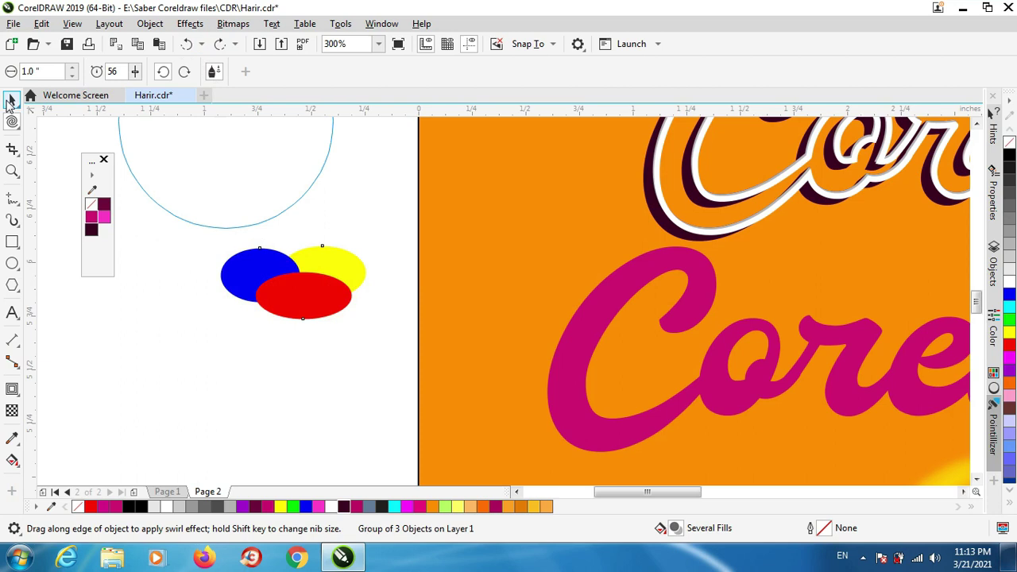
scroll(342, 331, "down", 1)
left_click_drag(356, 335, 371, 411)
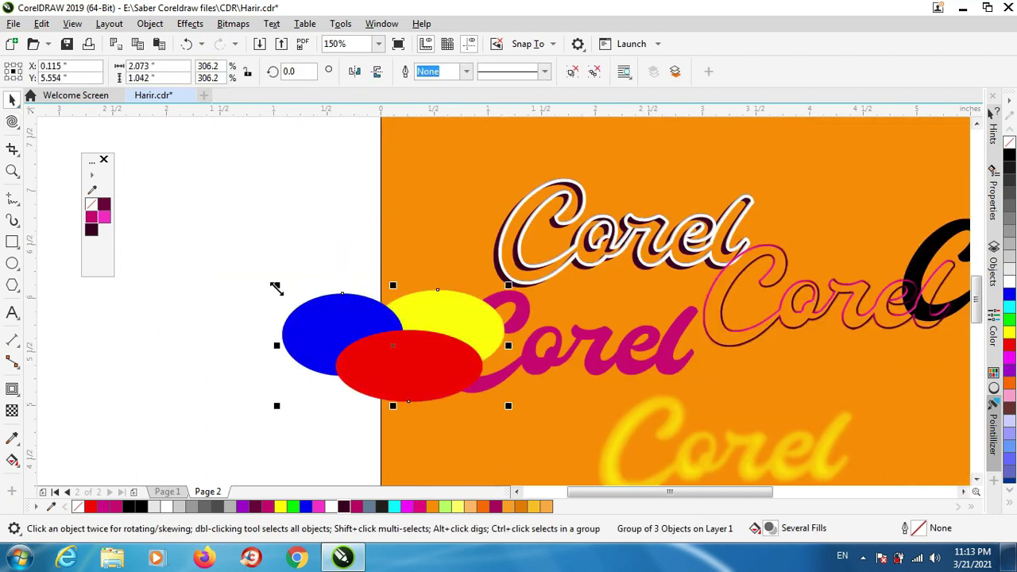
left_click_drag(275, 286, 253, 272)
left_click_drag(292, 311, 182, 216)
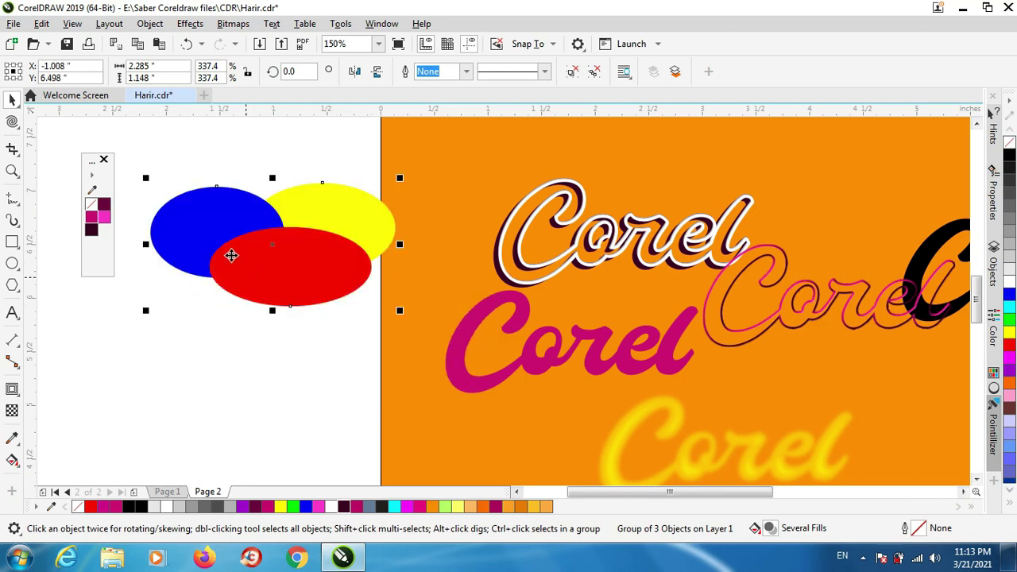
- Twirl the ellipses' blue, red and yellow colours into each other around the edges
left_click(12, 121)
mouse_move(275, 230)
left_mouse_down()
mouse_move(362, 212)
mouse_move(360, 258)
mouse_move(293, 294)
mouse_move(181, 241)
mouse_move(196, 196)
mouse_move(237, 174)
mouse_move(320, 187)
mouse_move(319, 292)
mouse_move(291, 311)
mouse_move(232, 296)
mouse_move(191, 221)
mouse_move(218, 193)
mouse_move(295, 186)
mouse_move(358, 257)
mouse_move(358, 235)
mouse_move(258, 214)
mouse_move(301, 225)
mouse_move(343, 219)
mouse_move(260, 247)
mouse_move(253, 260)
mouse_move(225, 254)
mouse_move(294, 290)
left_mouse_up()
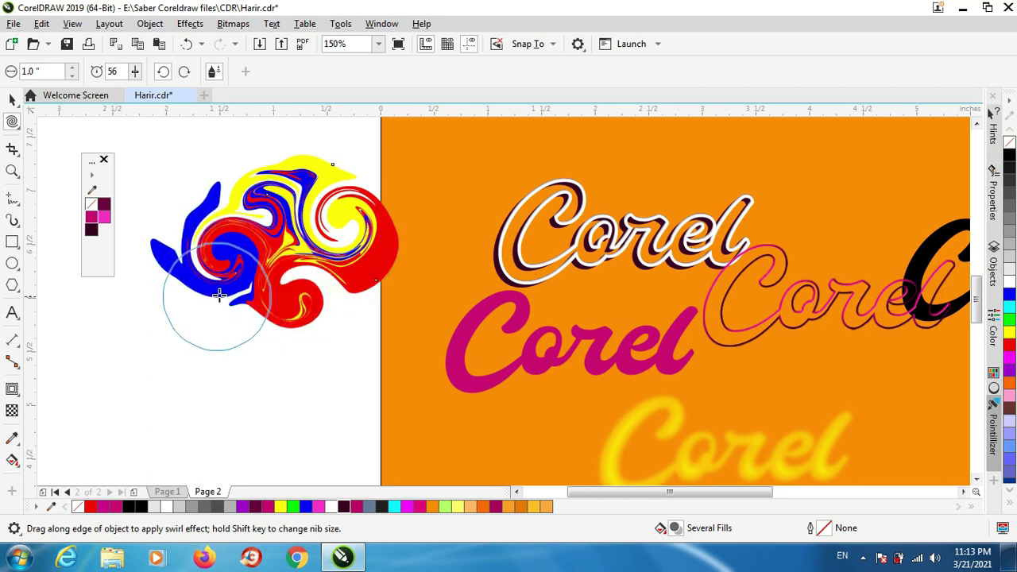
left_click_drag(219, 296, 224, 268)
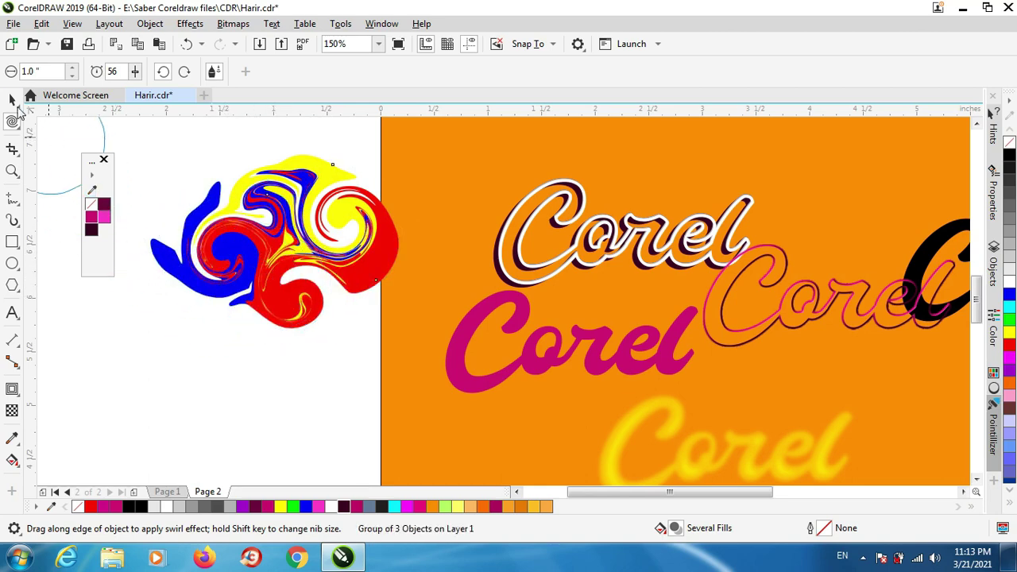
left_click(12, 98)
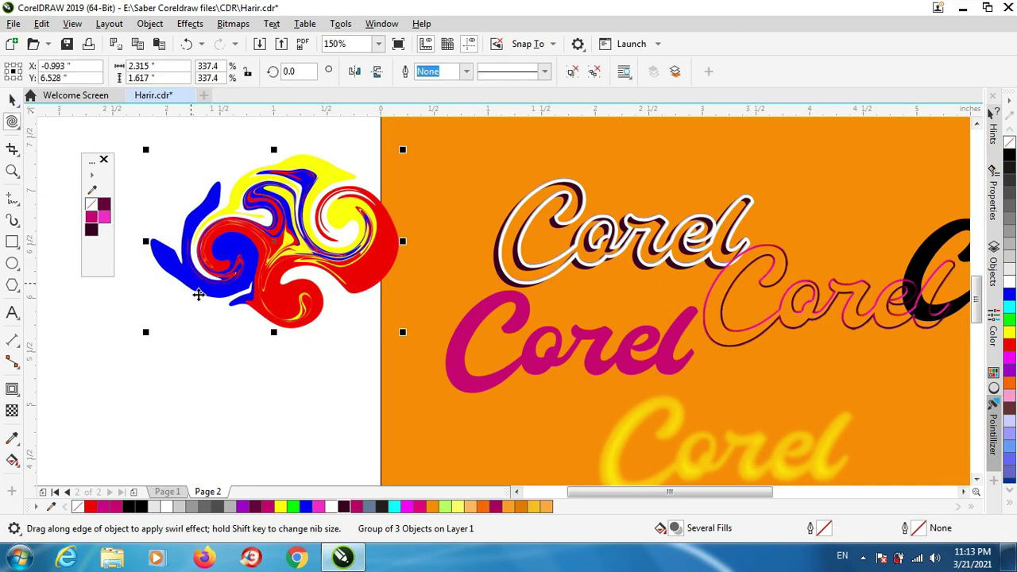
key("space")
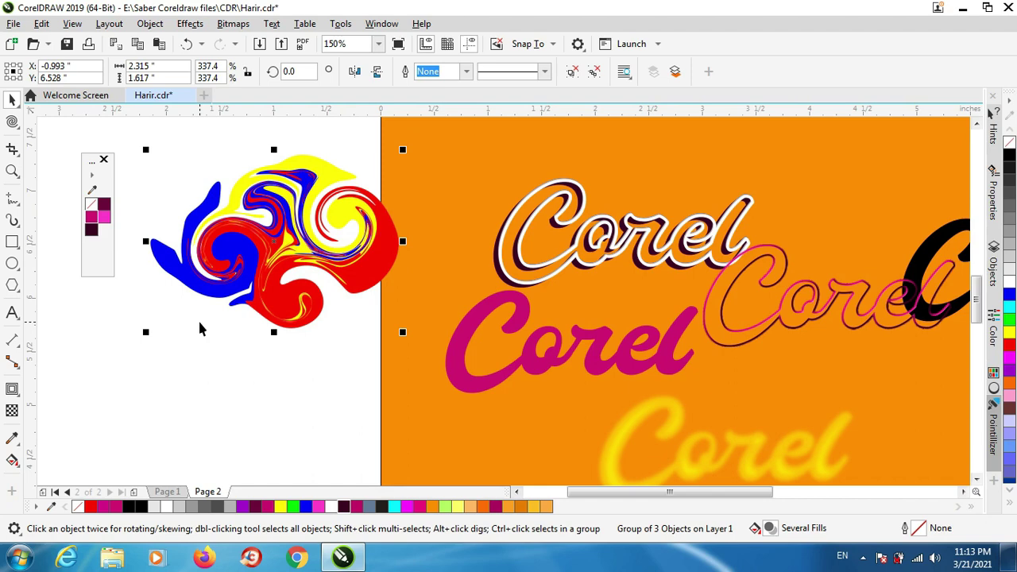
left_click_drag(205, 293, 201, 304)
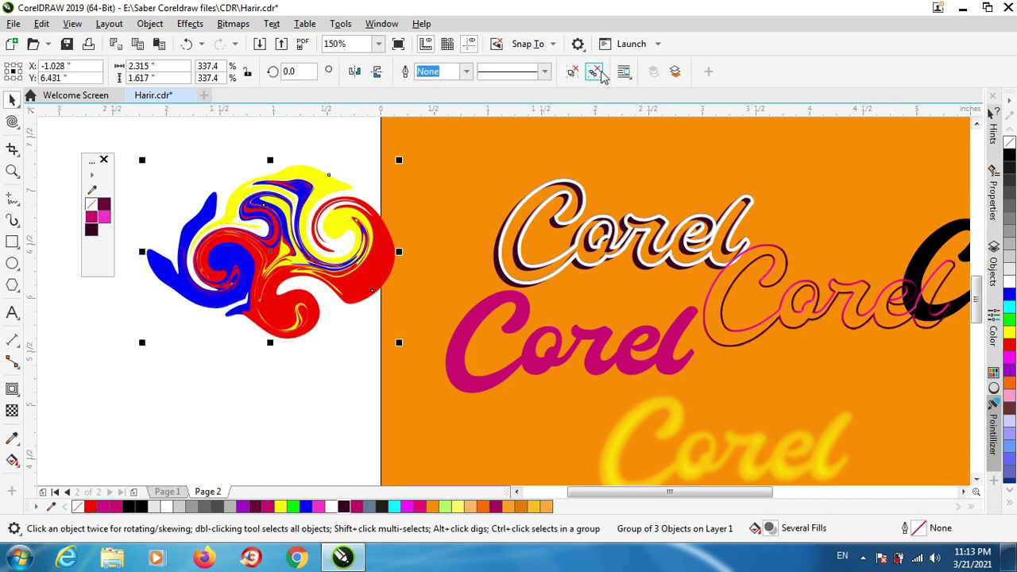
- Ungroup the swirl and recolour the blue shape pink and the red shape magenta
scroll(138, 271, "up", 2)
key("ctrl+u")
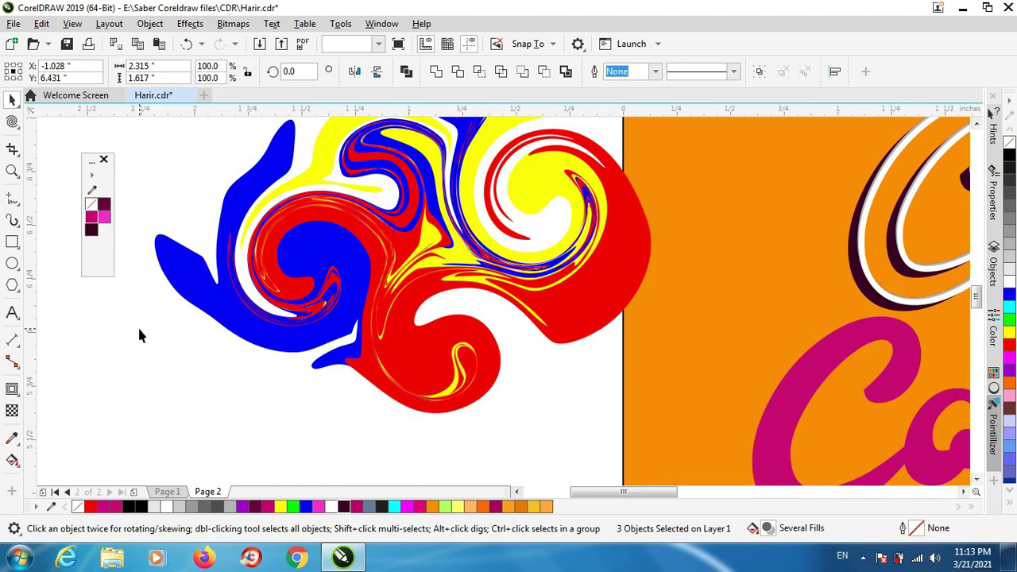
left_click(138, 325)
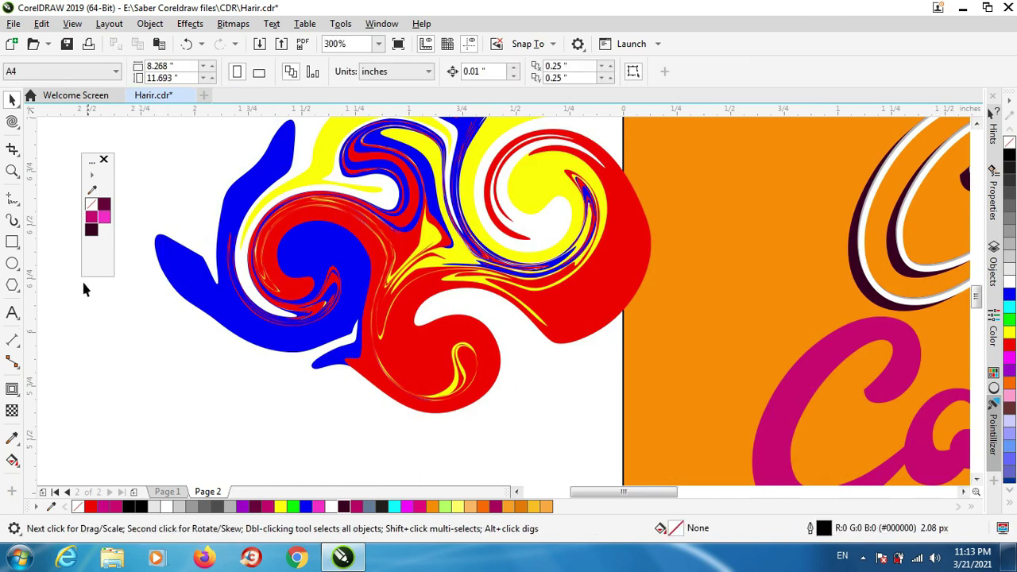
left_click(183, 290)
left_click_drag(104, 216, 262, 282)
left_click(423, 355)
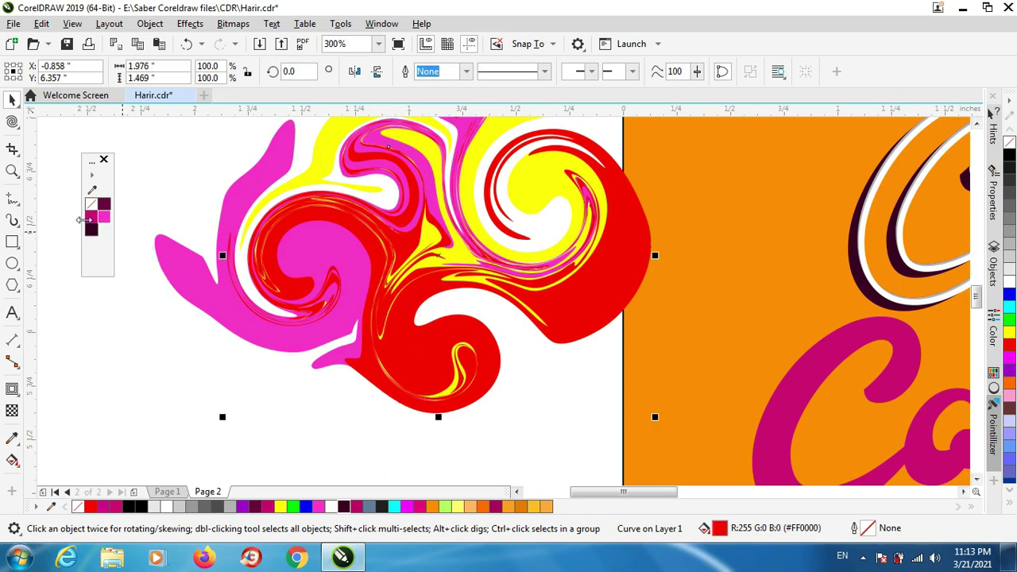
left_click_drag(91, 222, 427, 284)
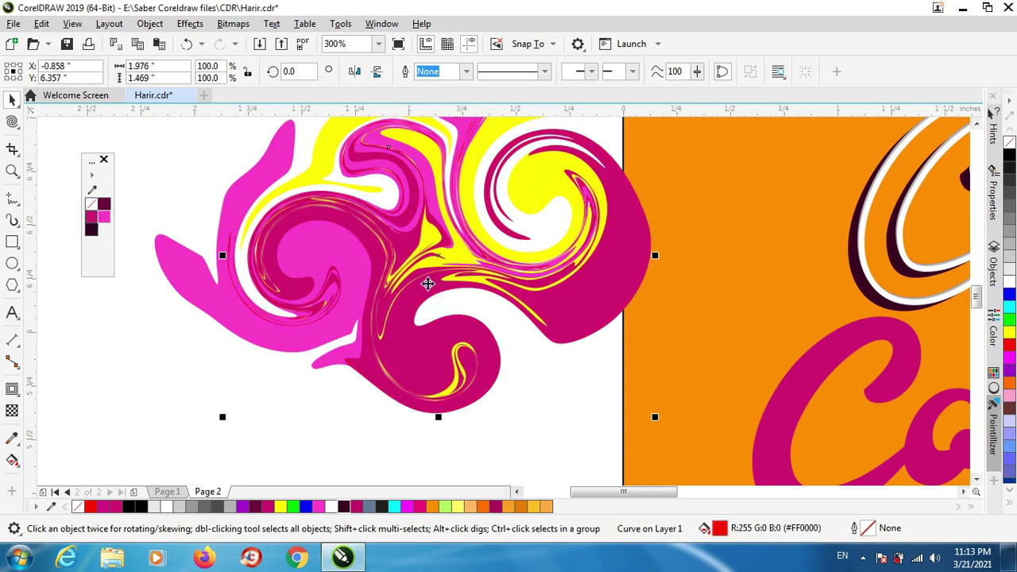
left_click(476, 227)
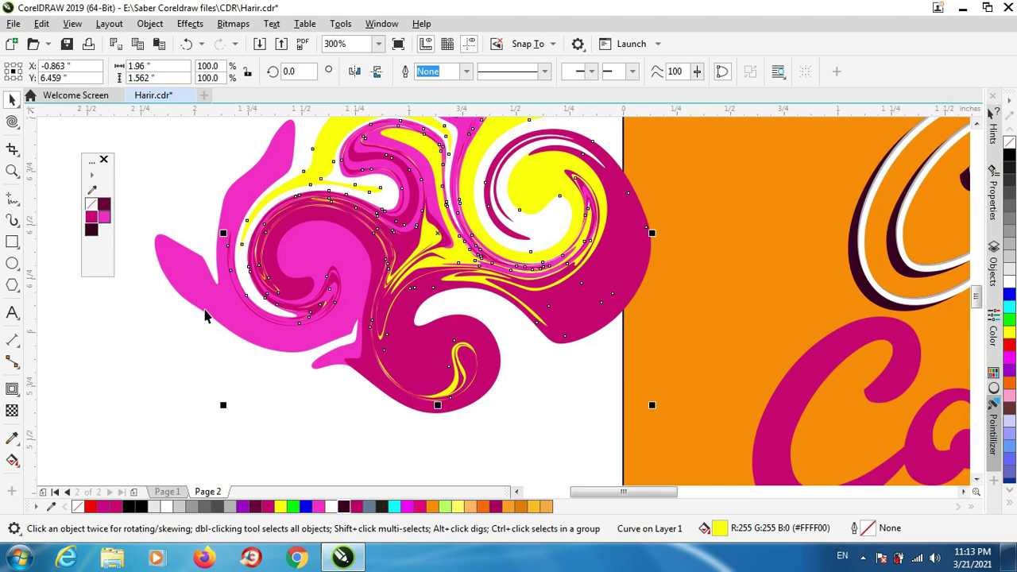
- Select all three swirl shapes and move them up and right toward the page
scroll(176, 312, "down", 1)
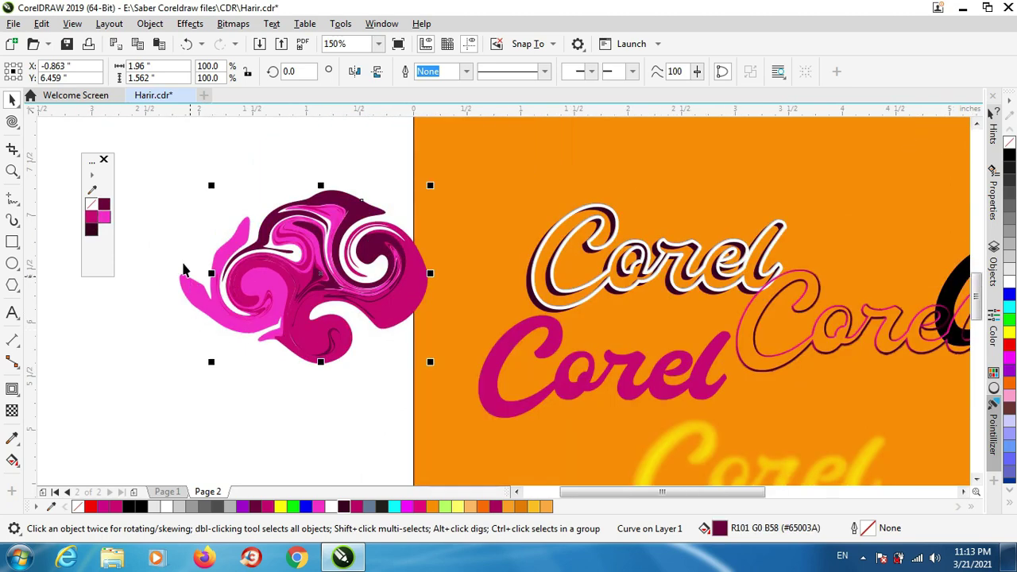
left_click_drag(157, 179, 445, 411)
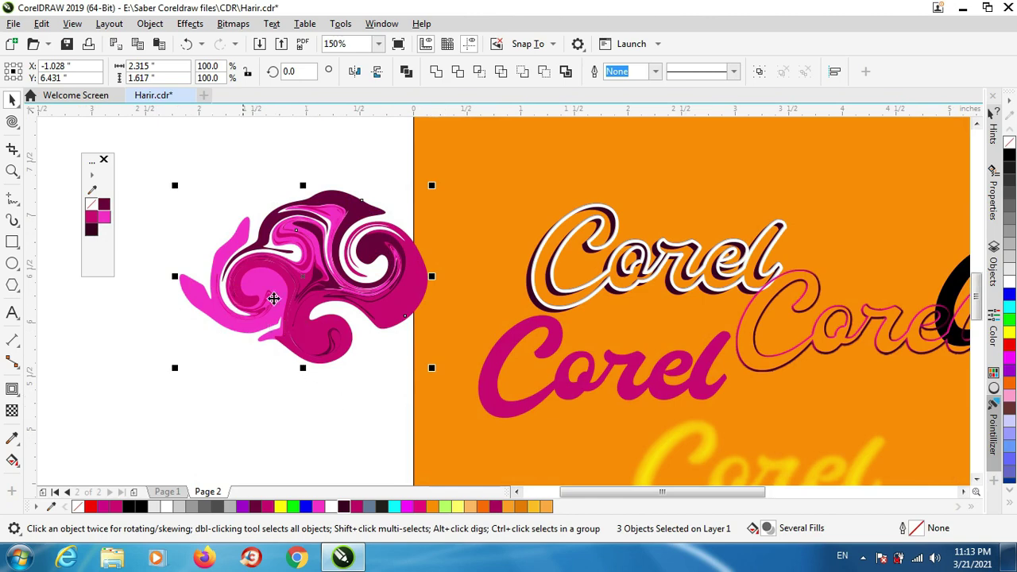
left_click_drag(342, 282, 409, 248)
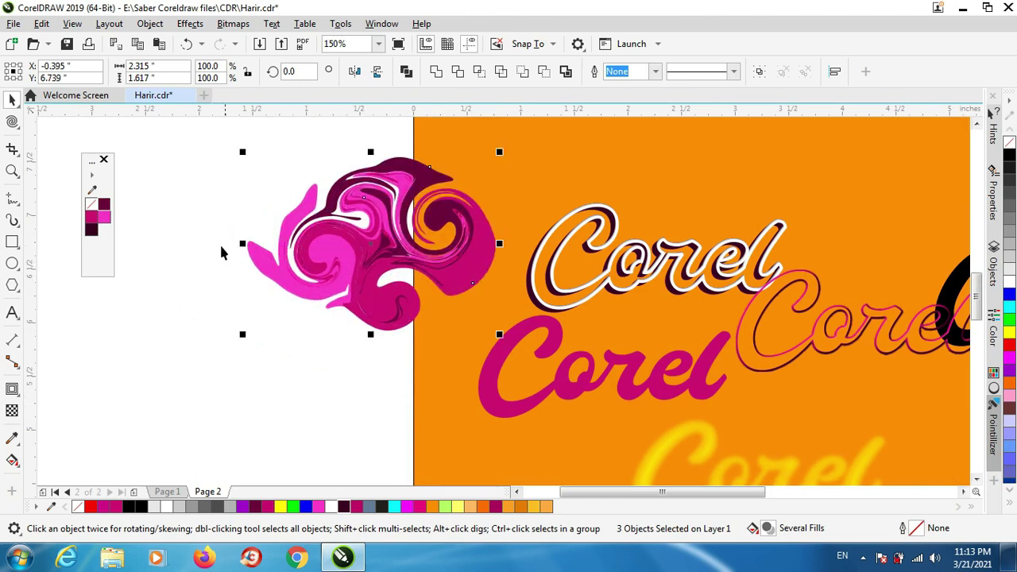
- Start saving the swirl as an Artistic Media brush stroke, then cancel the Save dialog
left_click(17, 224)
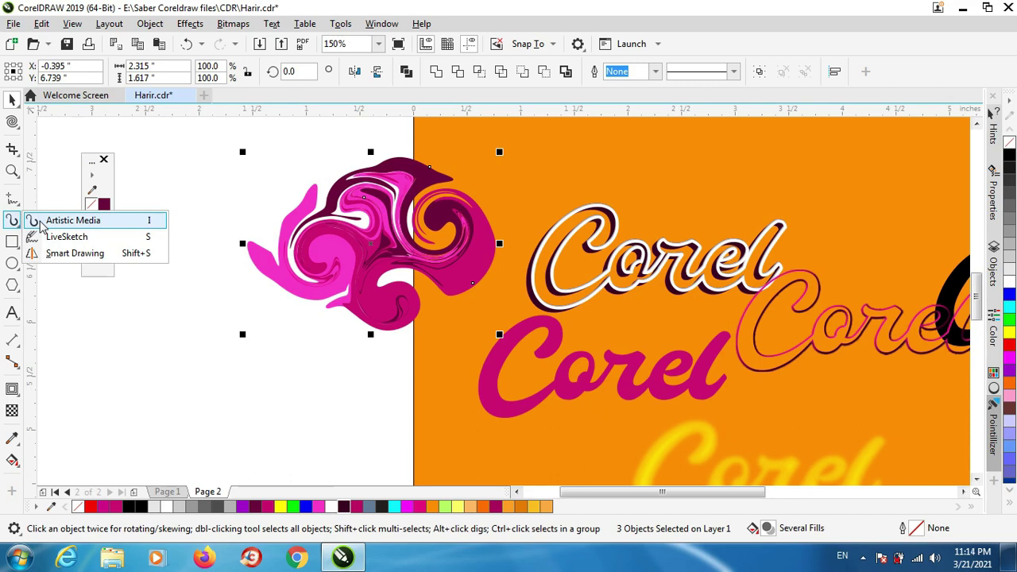
left_click(39, 223)
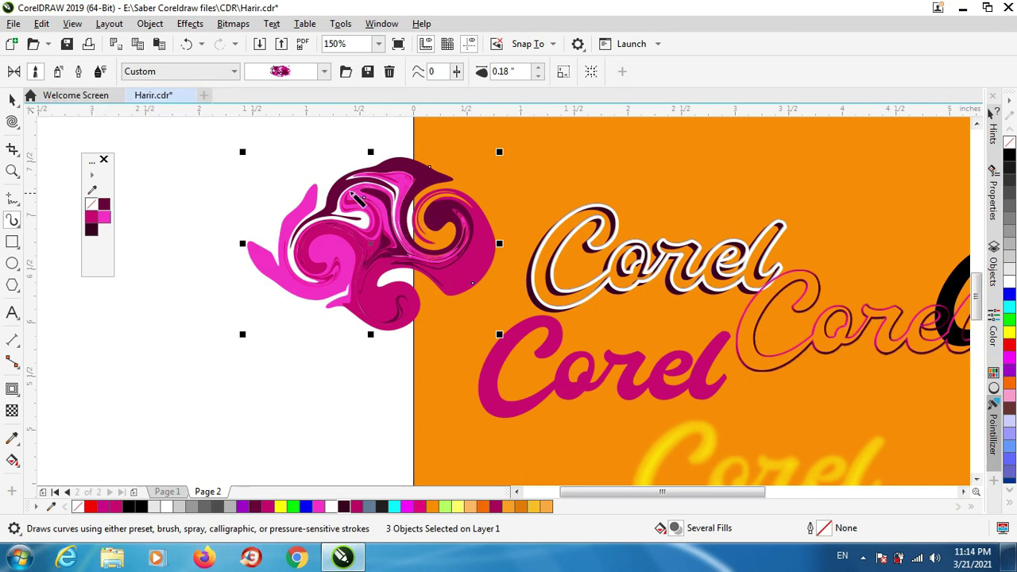
left_click(367, 72)
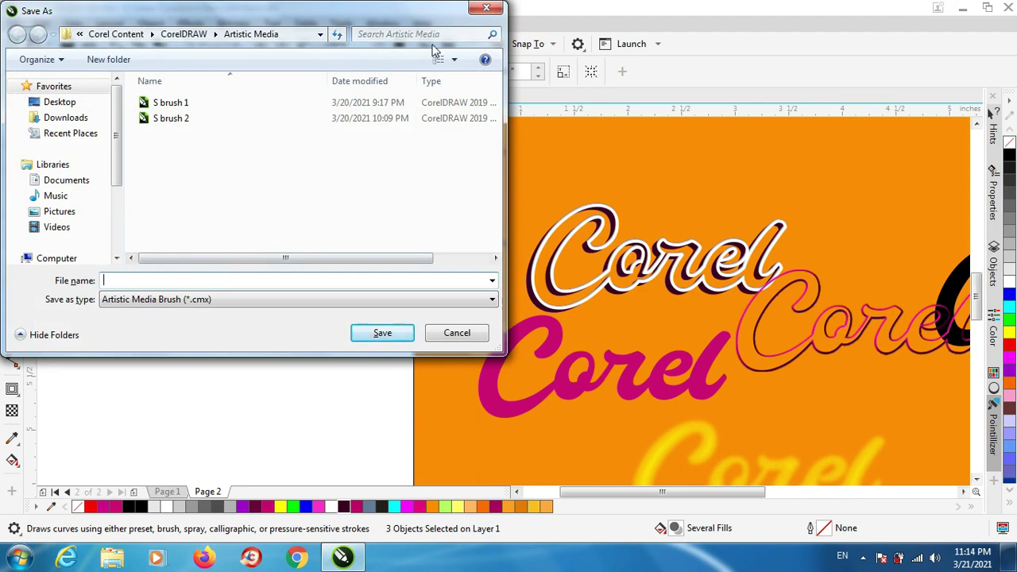
left_click(485, 8)
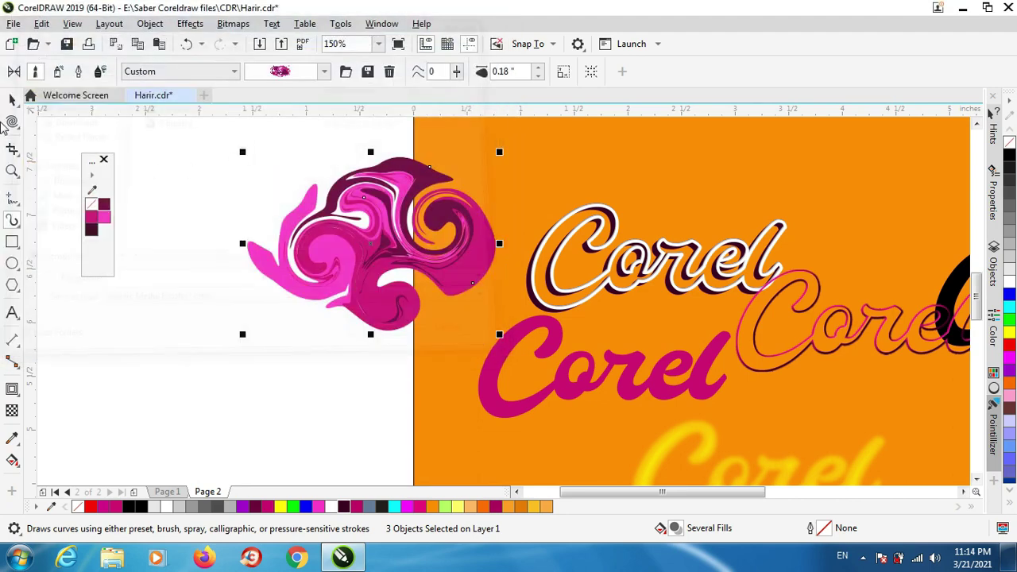
- Deselect the swirl and check the Artistic Media brush stroke preset list
left_click(13, 99)
left_click(224, 238)
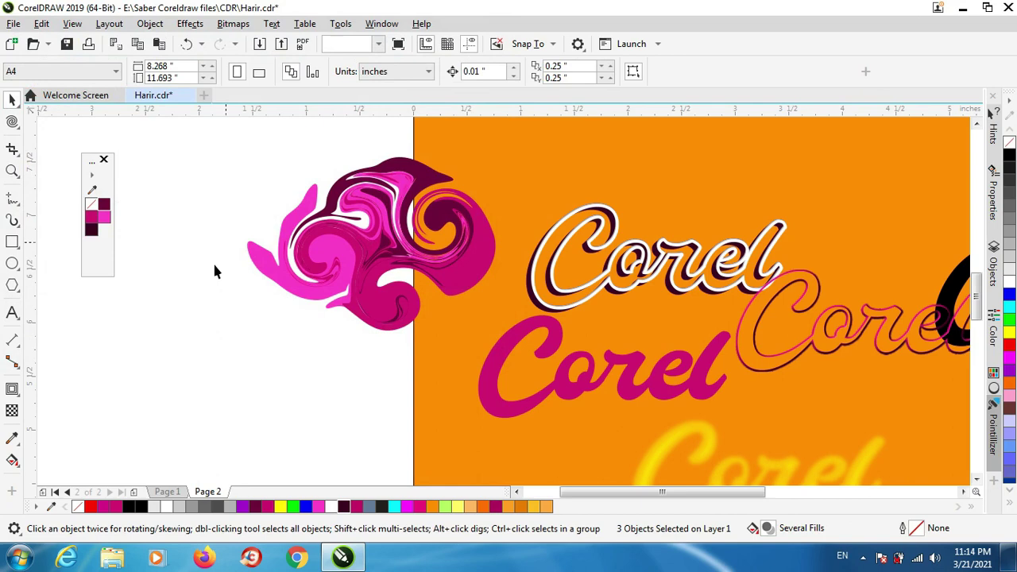
left_click(13, 221)
left_click(324, 71)
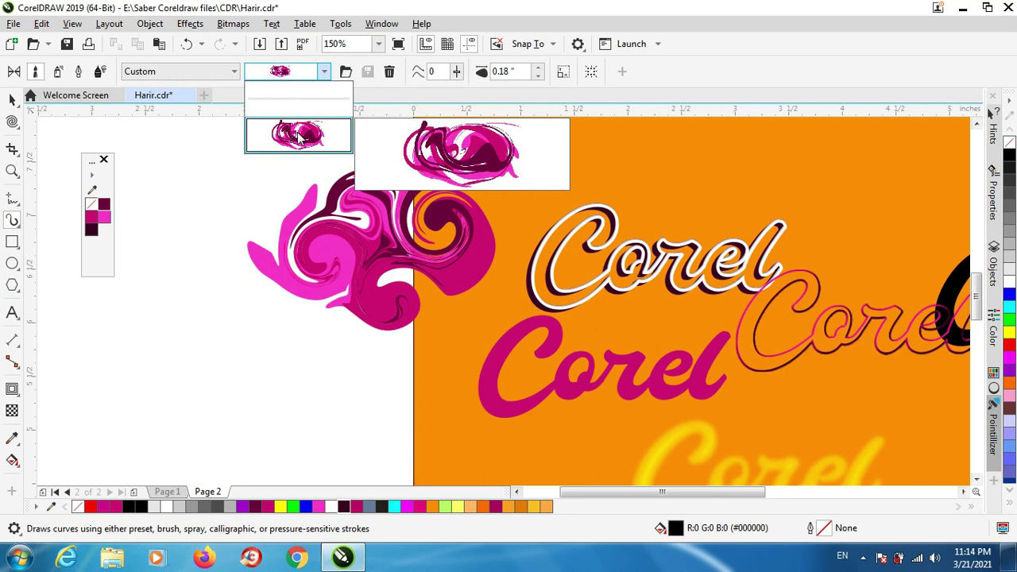
left_click(19, 100)
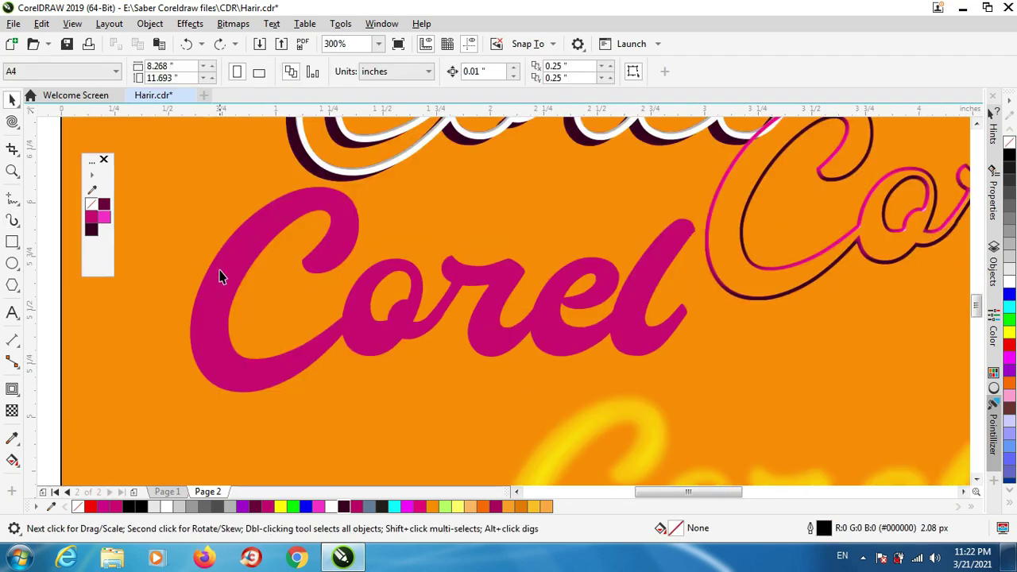
- Pick the Freehand tool and undo a straight test line drawn over Corel
left_click(221, 276)
key("Escape")
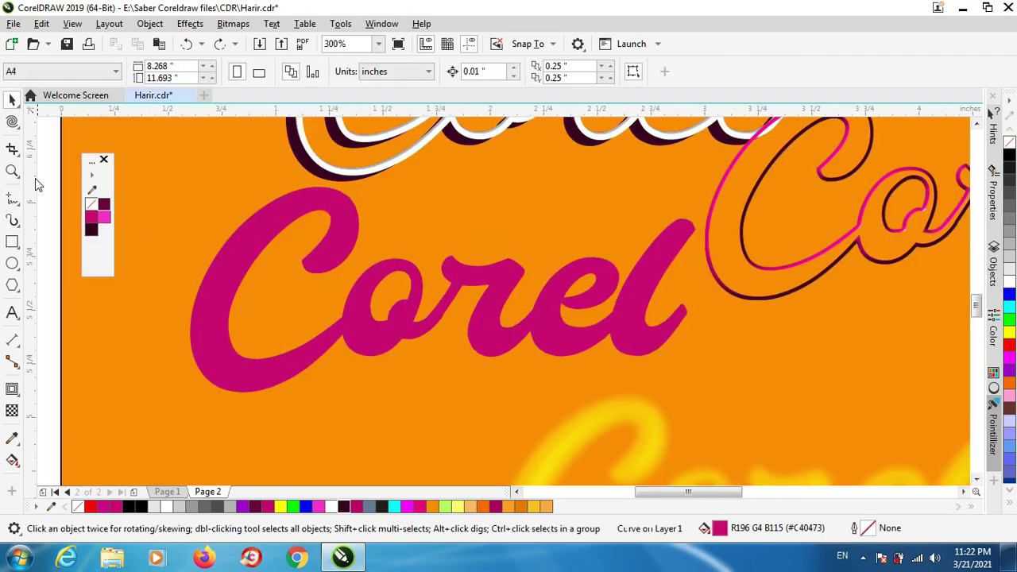
left_click(14, 151)
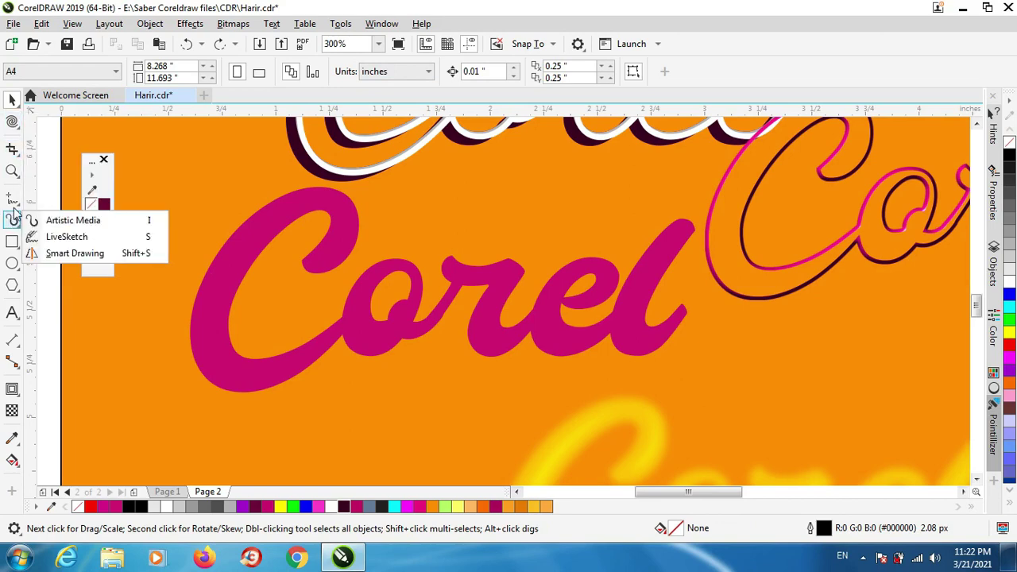
mouse_move(15, 206)
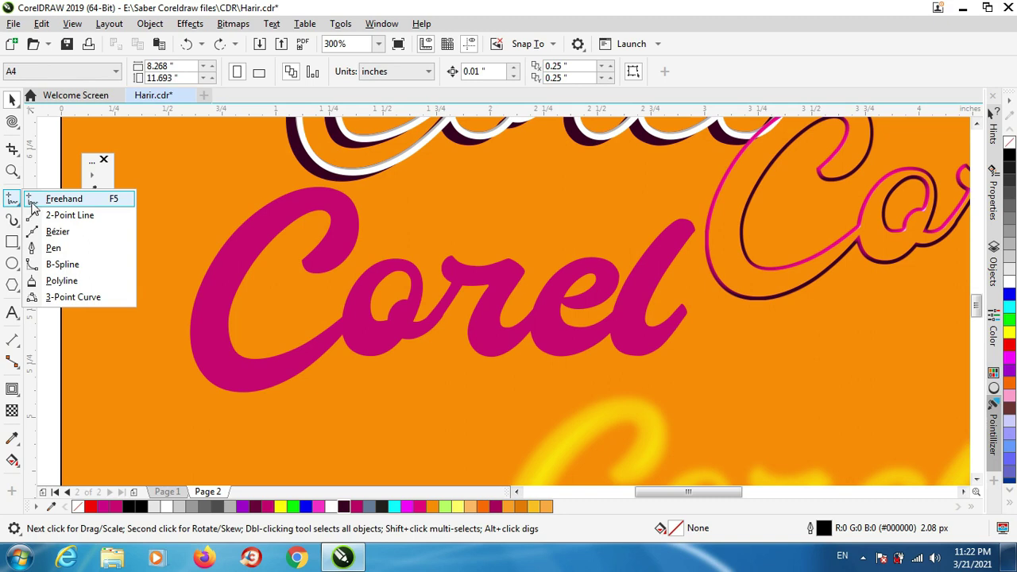
left_click(64, 198)
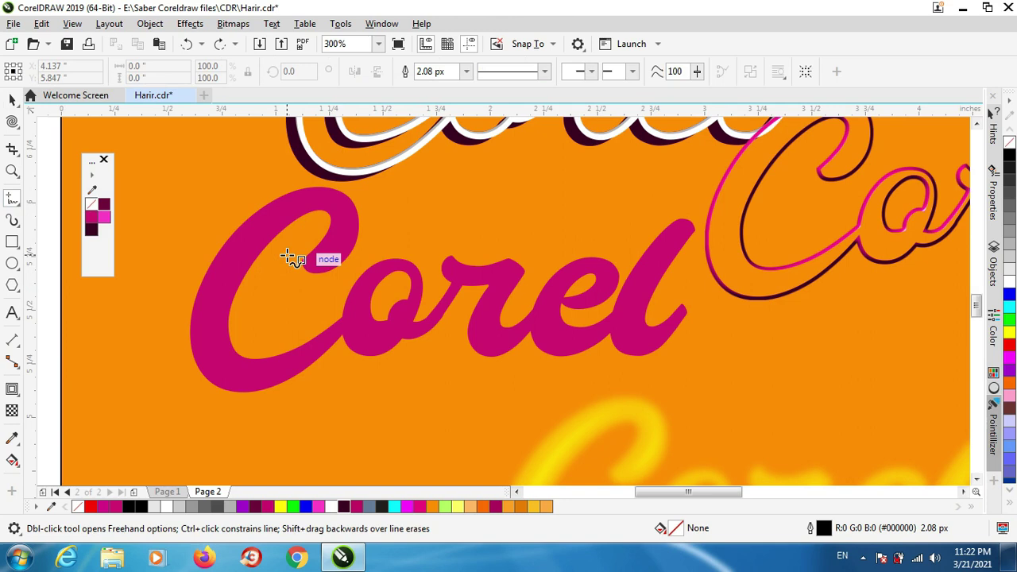
left_click(493, 266)
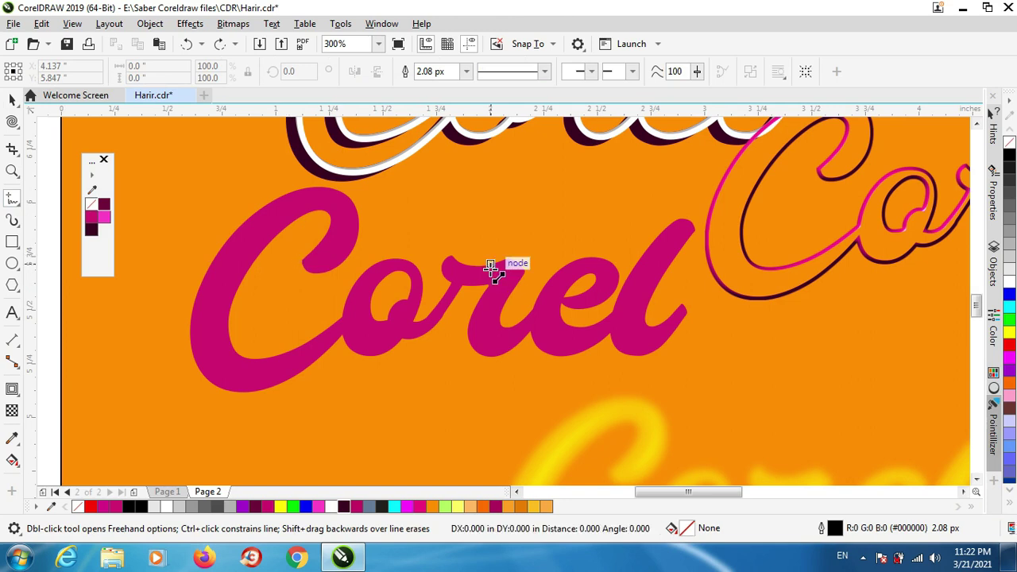
left_click(400, 252)
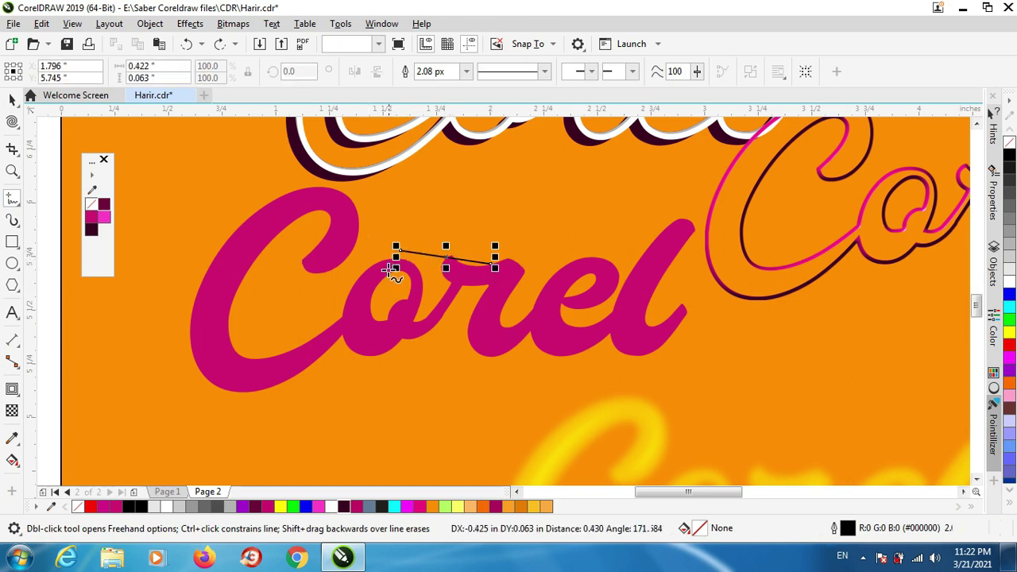
left_click(190, 45)
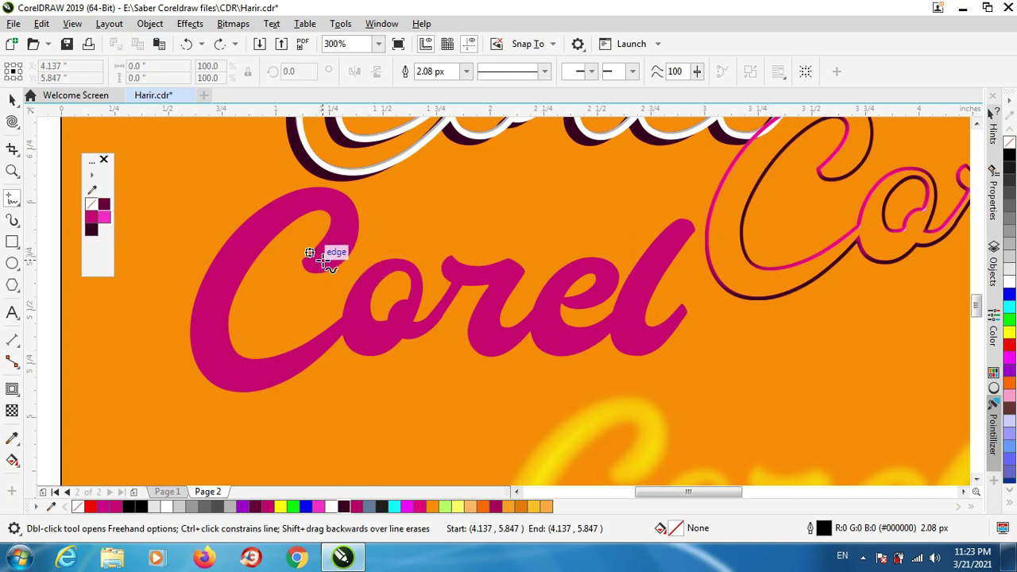
- Trace freehand centre-line strokes through the C, o, r, e and l of Corel
mouse_move(326, 254)
left_mouse_down()
mouse_move(332, 199)
mouse_move(299, 201)
mouse_move(269, 220)
mouse_move(224, 286)
mouse_move(216, 353)
mouse_move(229, 373)
mouse_move(253, 372)
mouse_move(333, 326)
mouse_move(371, 336)
left_mouse_up()
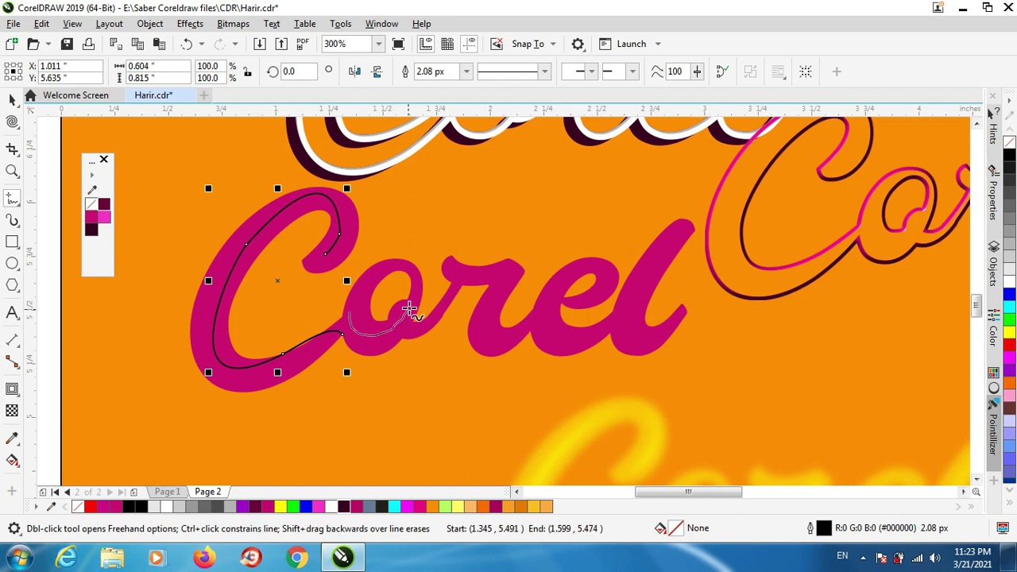
mouse_move(408, 308)
left_mouse_down()
mouse_move(417, 276)
mouse_move(384, 267)
left_mouse_up()
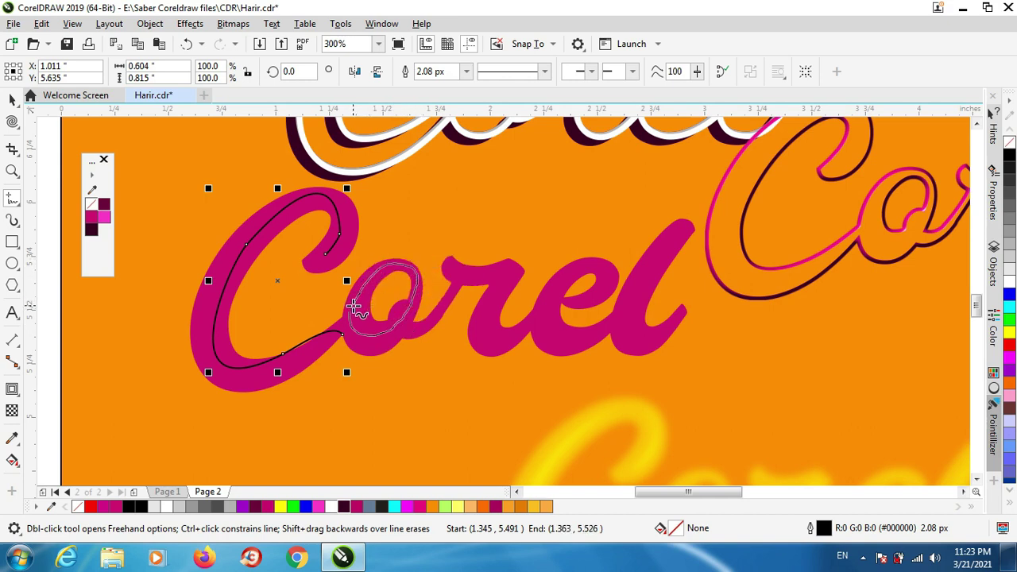
left_click_drag(350, 316, 347, 317)
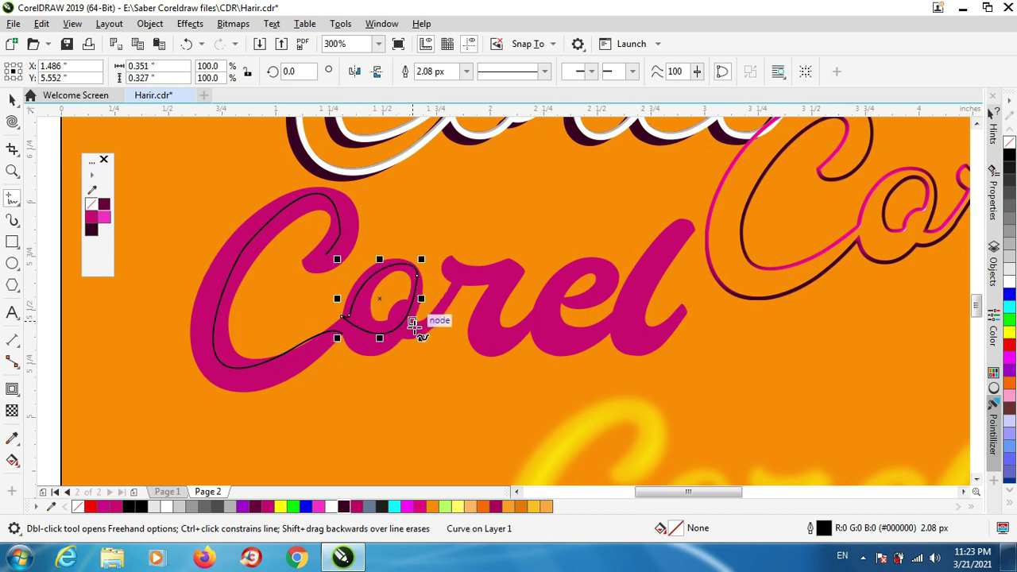
mouse_move(417, 326)
left_mouse_down()
mouse_move(451, 291)
mouse_move(455, 261)
mouse_move(450, 272)
mouse_move(508, 274)
mouse_move(481, 328)
mouse_move(519, 333)
mouse_move(604, 293)
mouse_move(607, 275)
mouse_move(583, 260)
left_mouse_up()
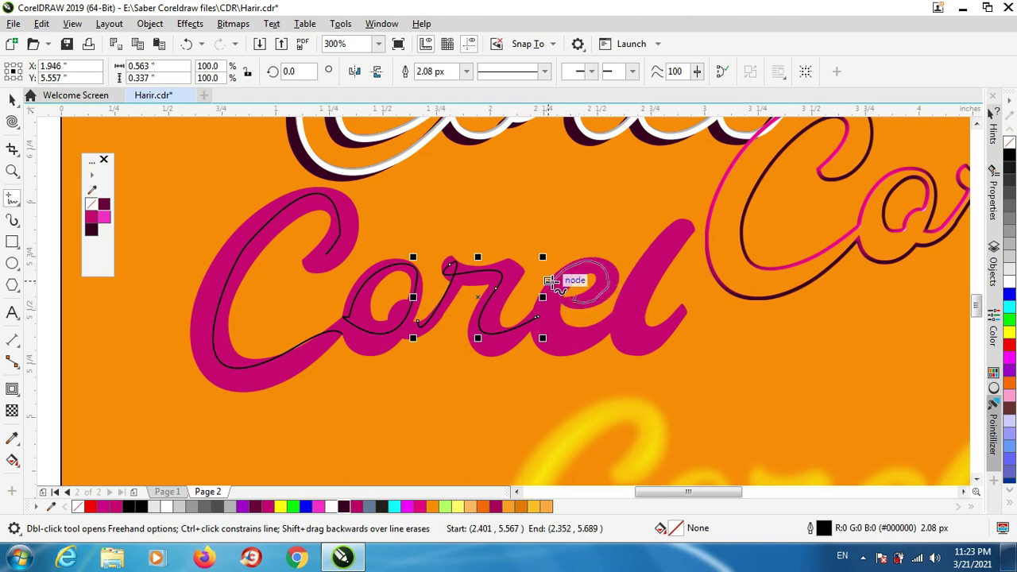
mouse_move(548, 282)
left_mouse_down()
mouse_move(543, 327)
mouse_move(553, 335)
mouse_move(606, 324)
left_mouse_up()
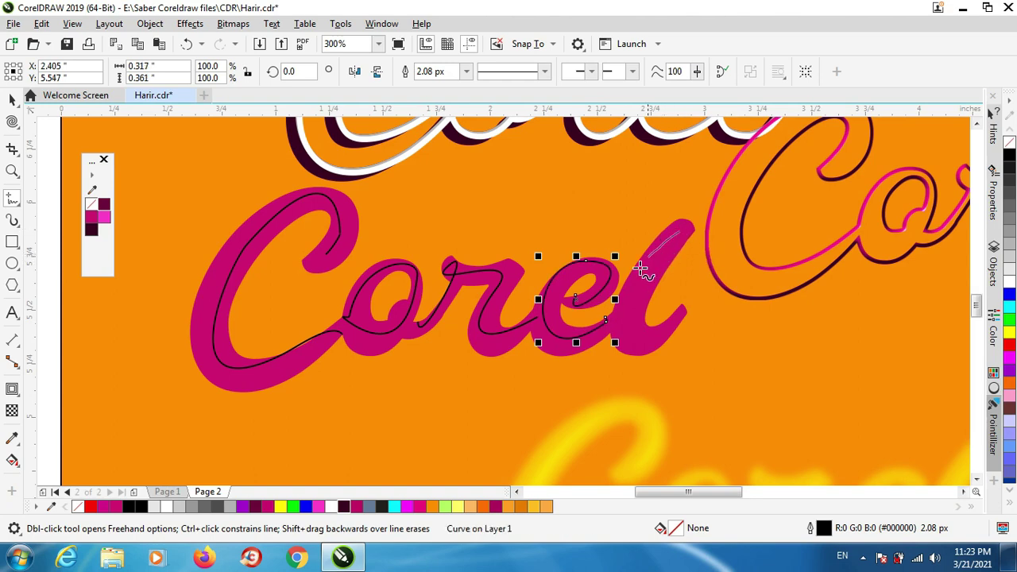
mouse_move(641, 269)
left_mouse_down()
mouse_move(618, 302)
mouse_move(632, 333)
mouse_move(683, 318)
left_mouse_up()
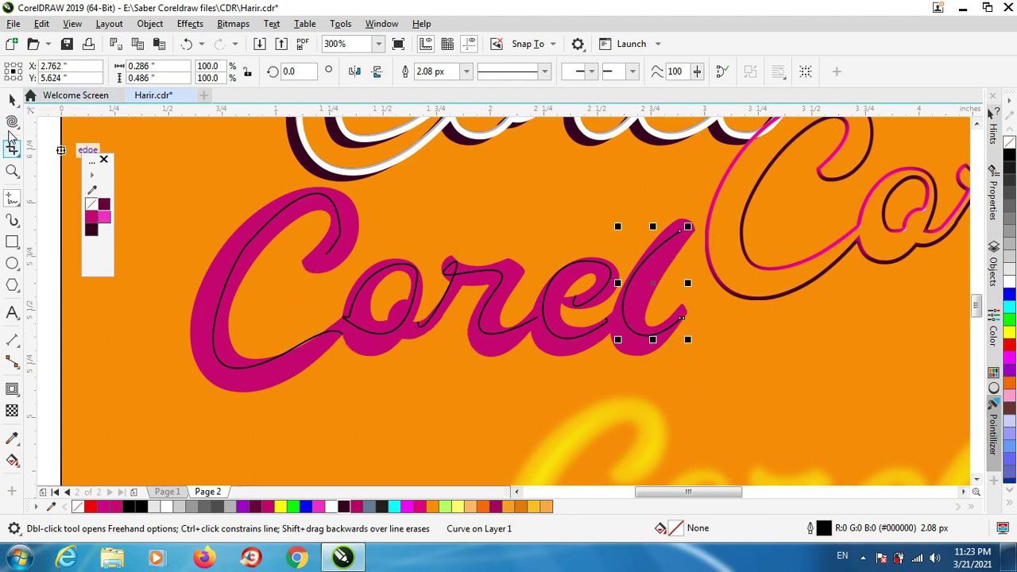
- With the Shape tool, drag the C trace's end nodes to bend it along the letter
left_click(12, 100)
left_click(14, 122)
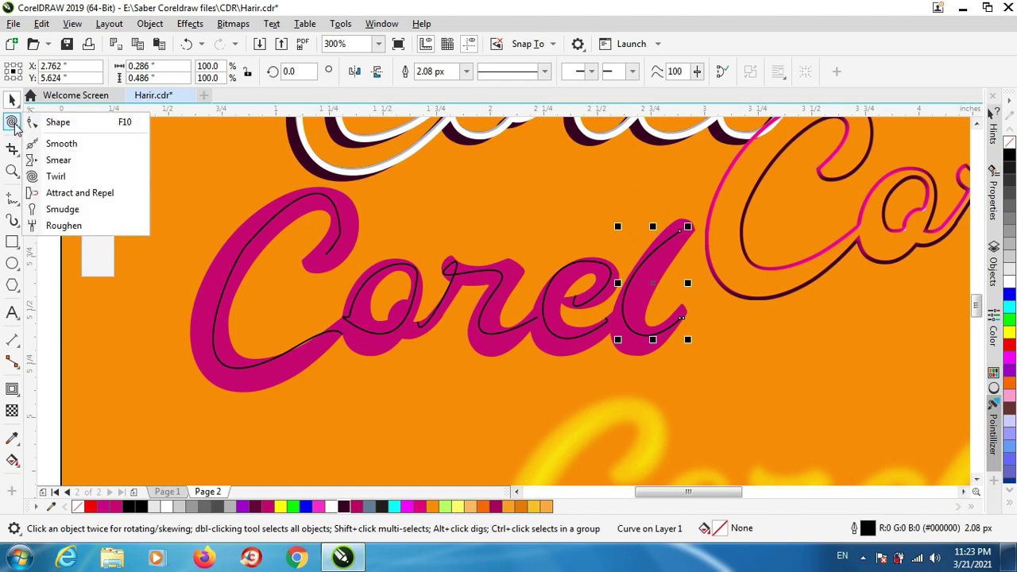
left_click(32, 123)
scroll(286, 213, "up", 2)
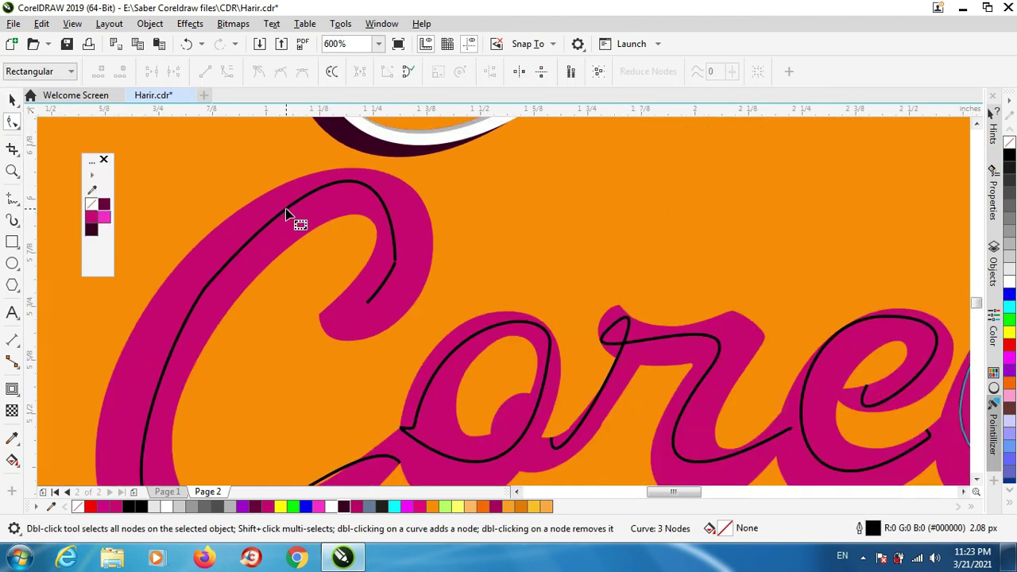
left_click(289, 211)
mouse_move(396, 265)
left_mouse_down()
mouse_move(402, 279)
mouse_move(403, 269)
left_mouse_up()
left_click_drag(366, 305, 370, 313)
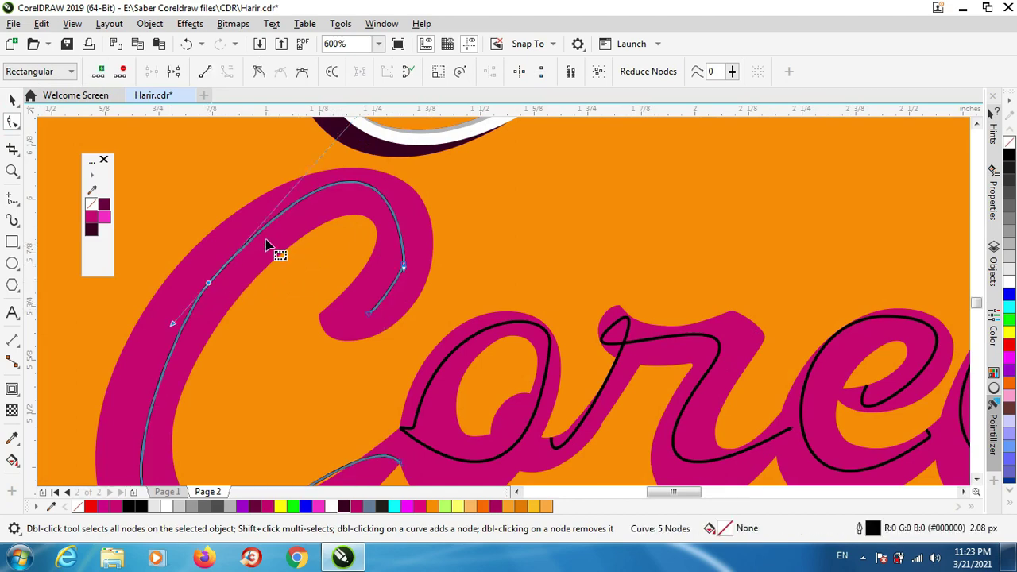
- Refine the C curve's nodes and handles so it follows the script C closely
scroll(360, 262, "down", 2)
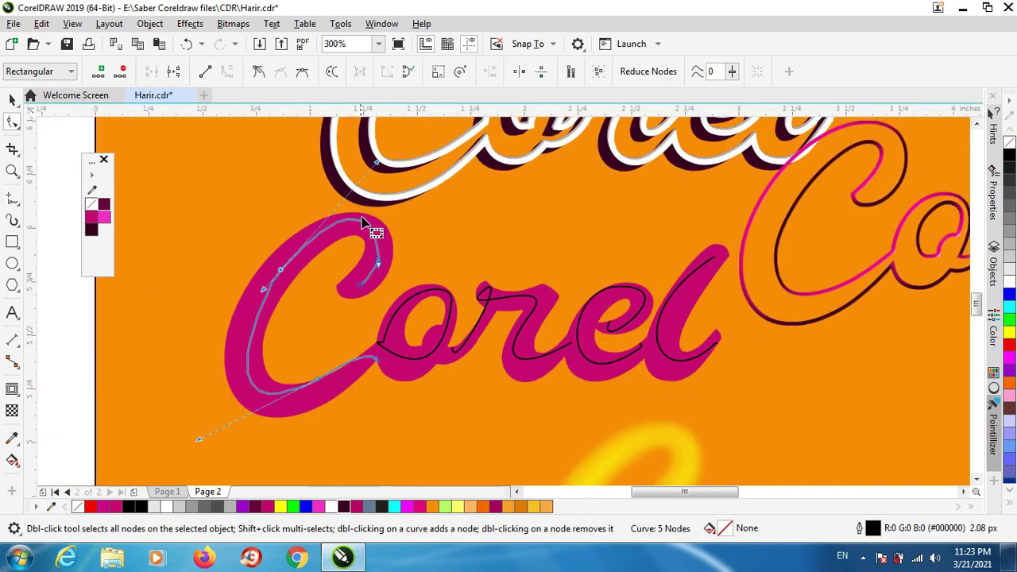
left_click(382, 172)
left_click(382, 184)
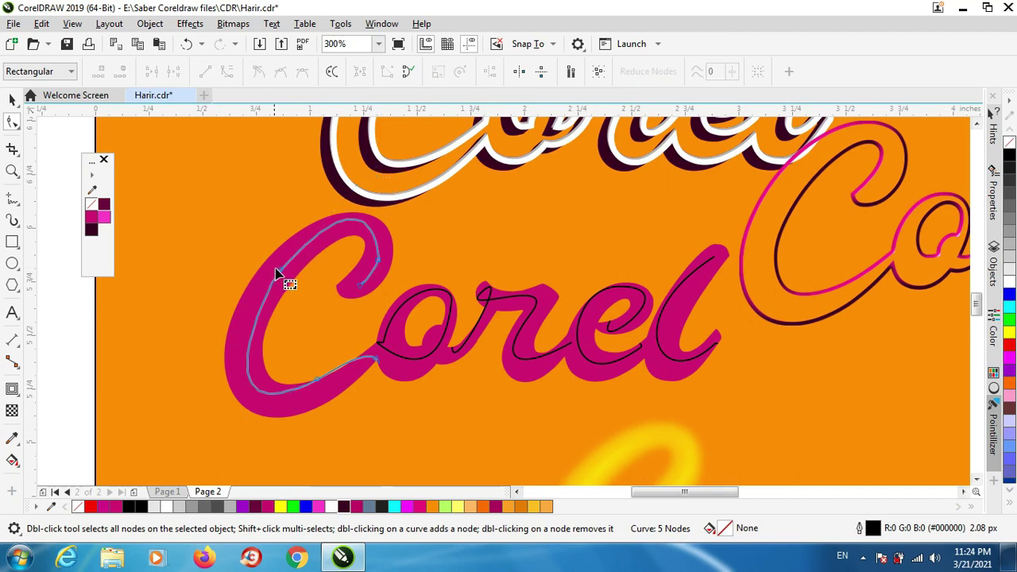
left_click(278, 273)
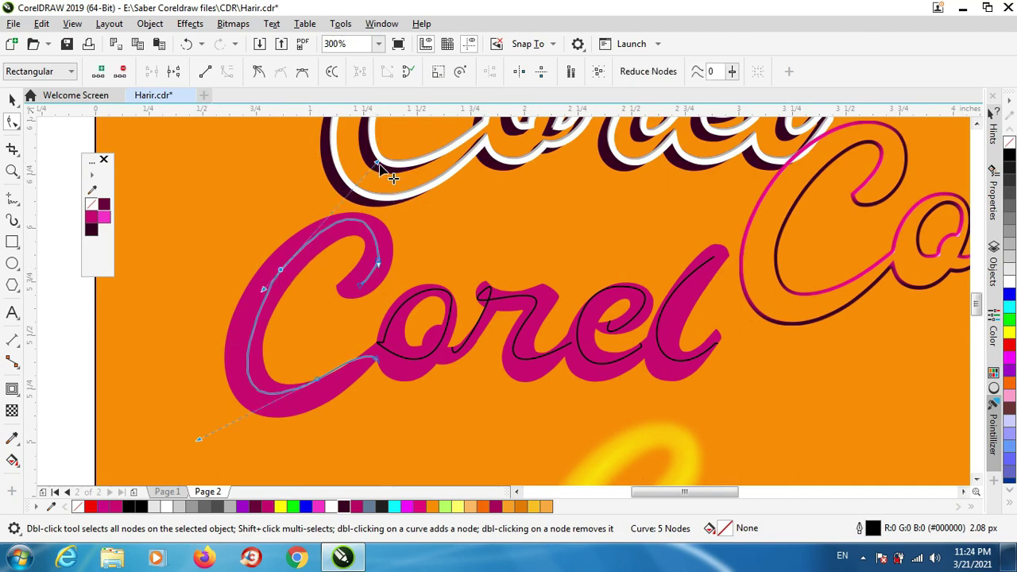
left_click_drag(378, 164, 374, 191)
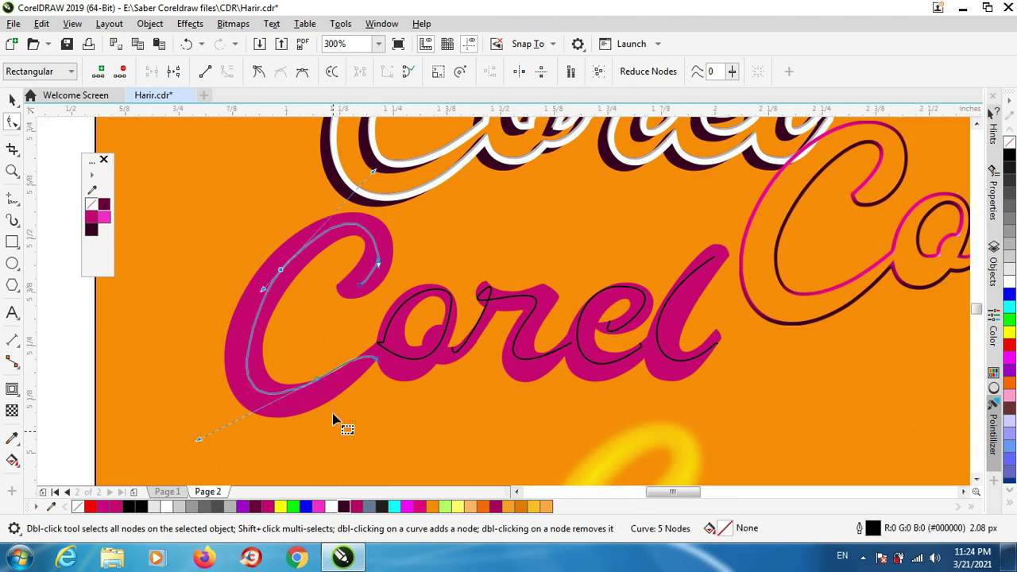
scroll(334, 426, "up", 2)
left_click(416, 280)
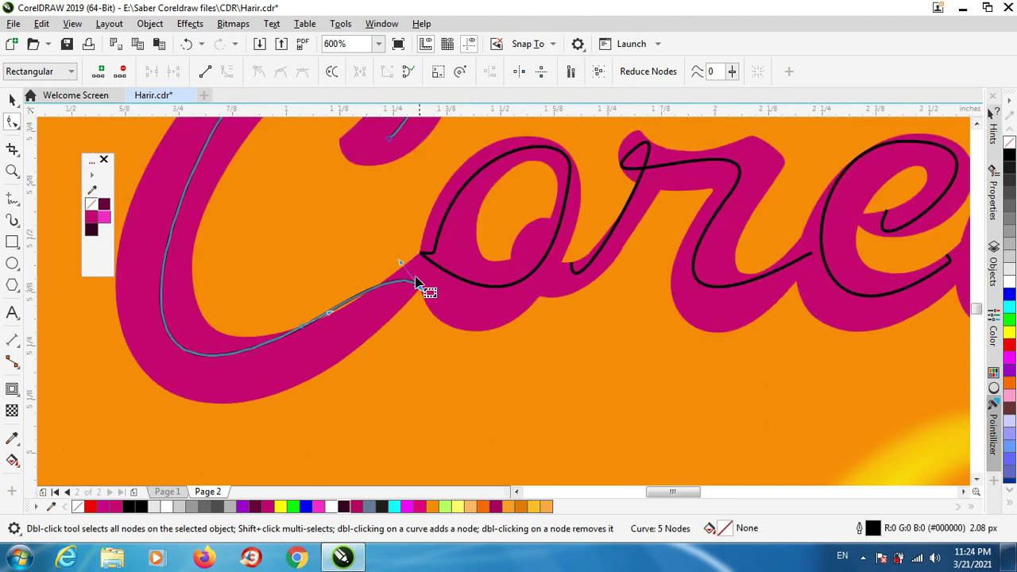
left_click_drag(398, 263, 393, 302)
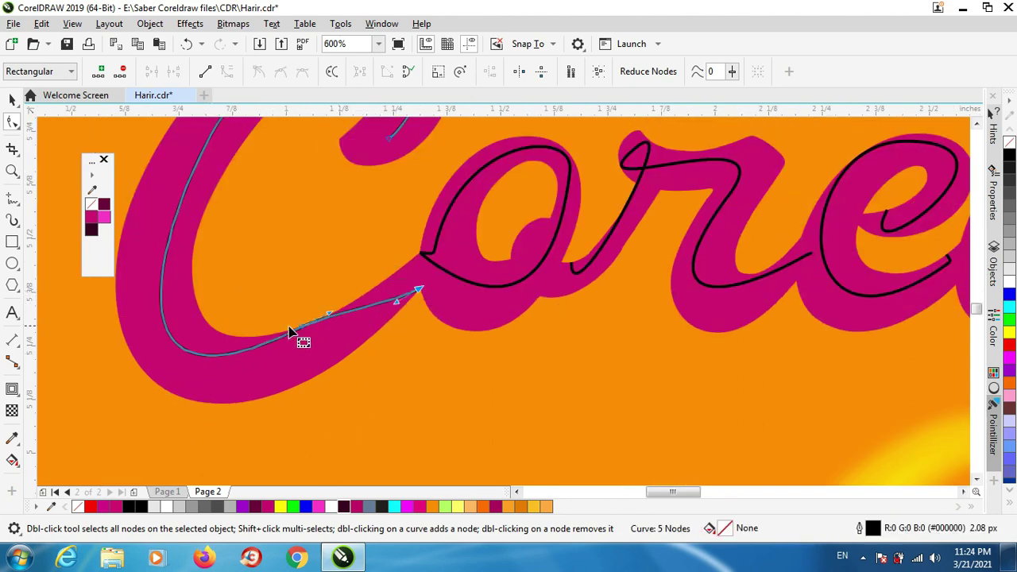
left_click_drag(300, 330, 299, 352)
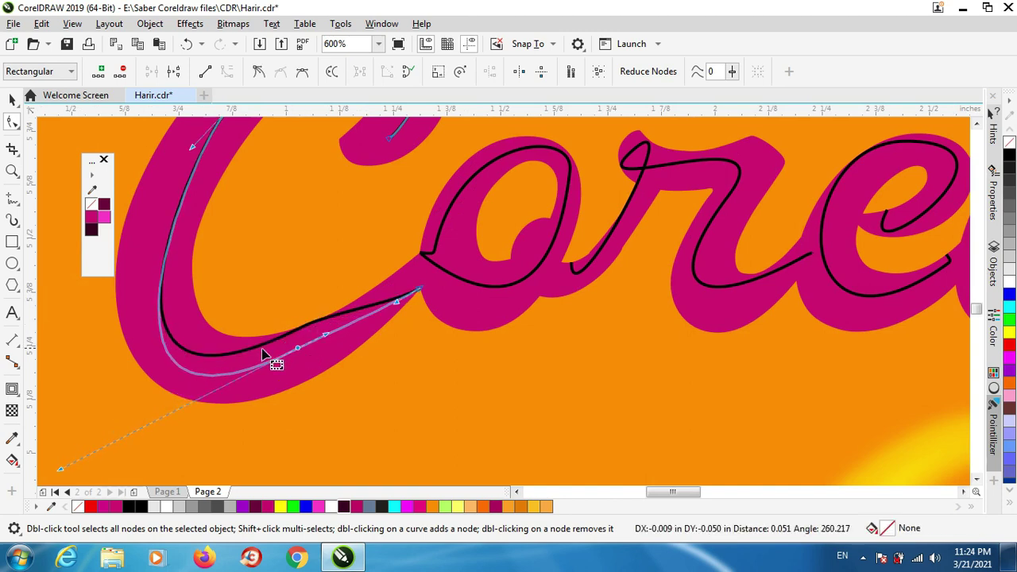
left_click_drag(59, 472, 48, 420)
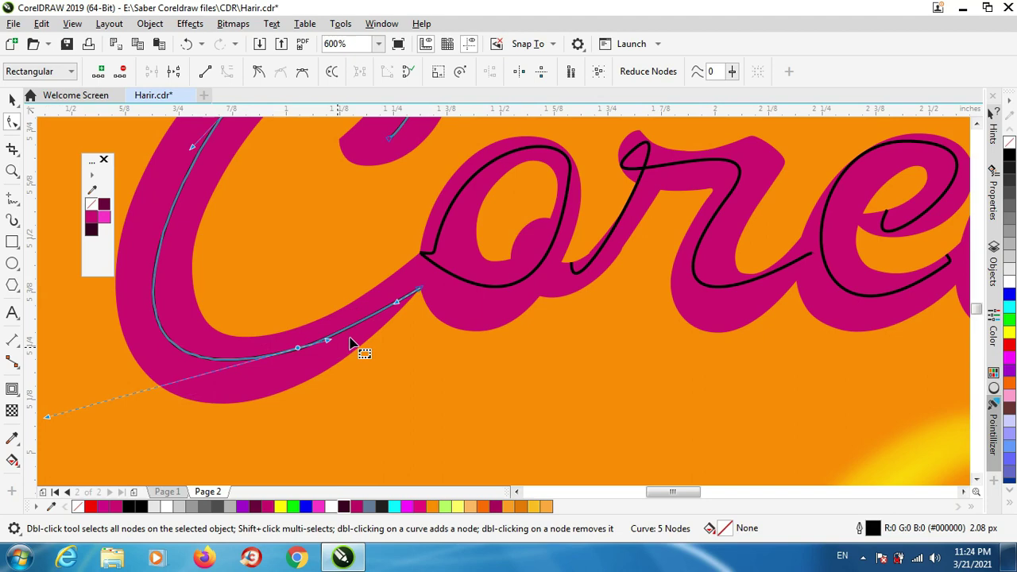
scroll(394, 294, "up", 1)
left_click_drag(452, 289, 432, 292)
scroll(422, 327, "down", 1)
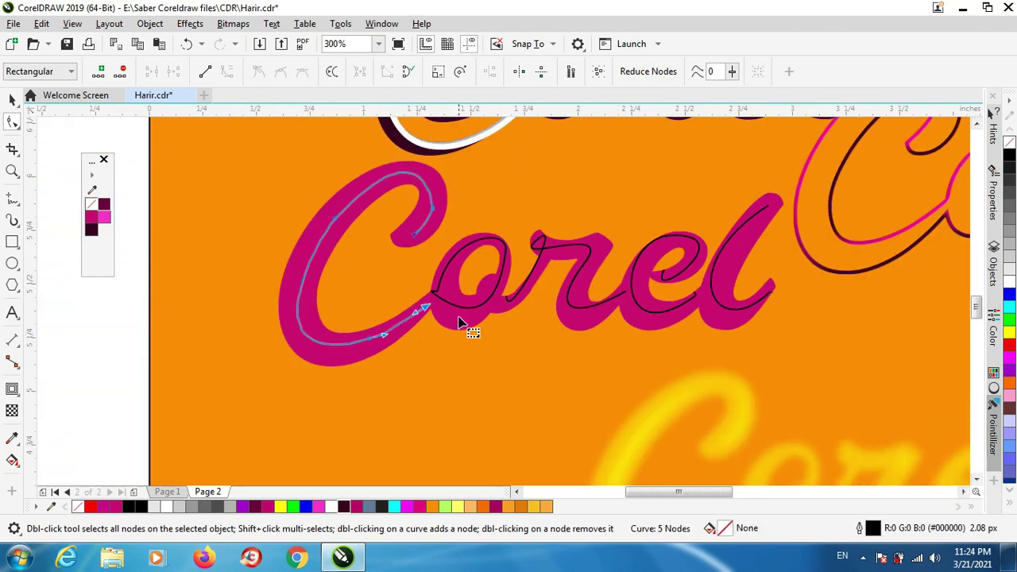
scroll(457, 317, "up", 1)
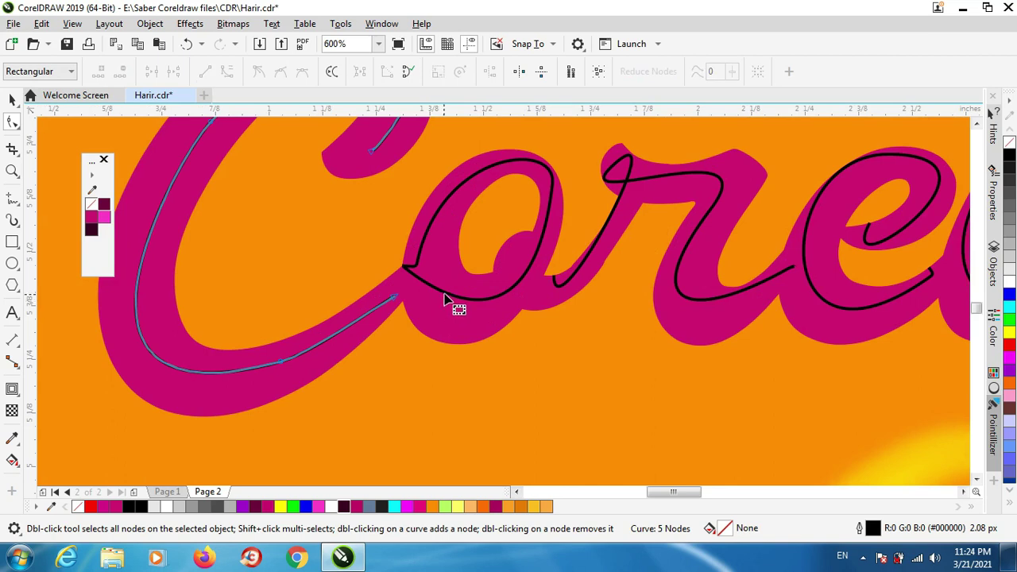
- Reshape the o curve and delete its start node, leaving a smooth oval loop
left_click(446, 299)
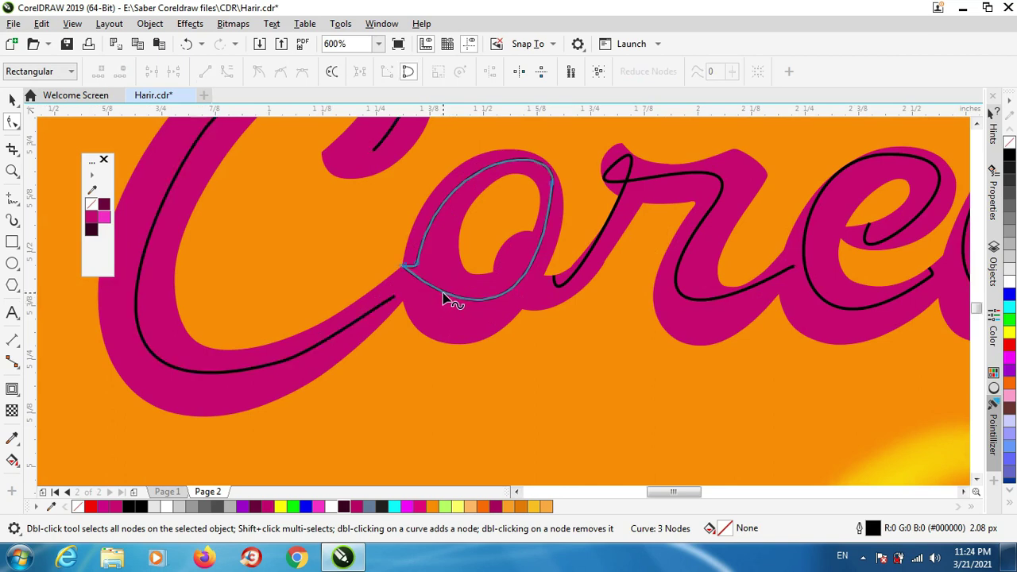
left_click_drag(446, 300, 451, 303)
left_click(403, 265)
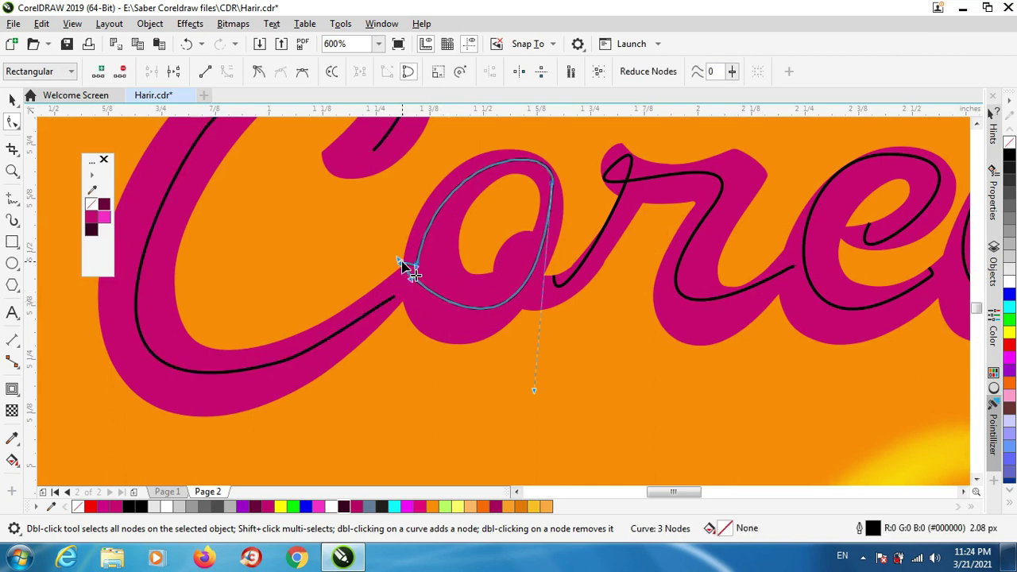
key("Delete")
scroll(433, 318, "down", 4)
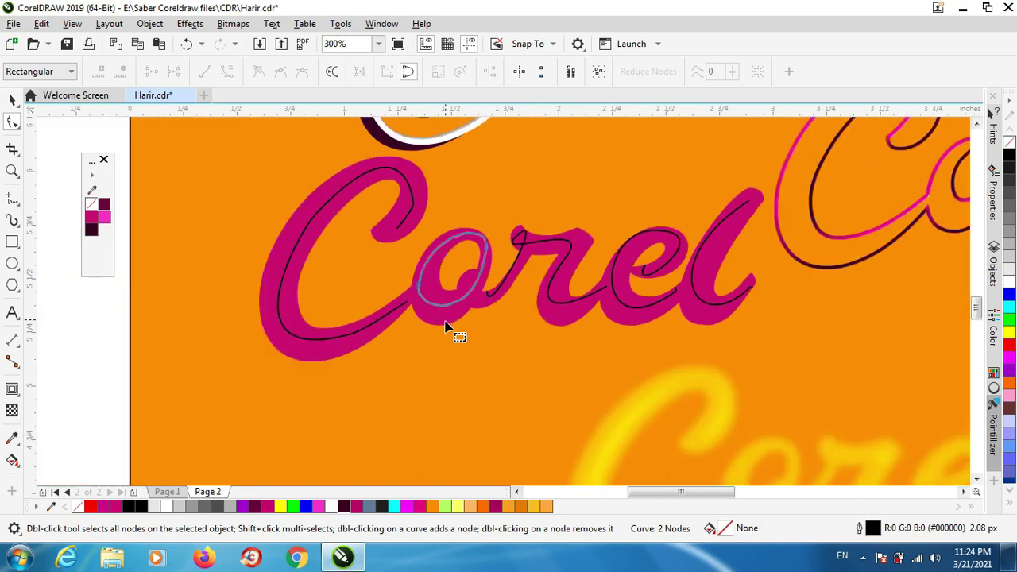
scroll(422, 422, "up", 2)
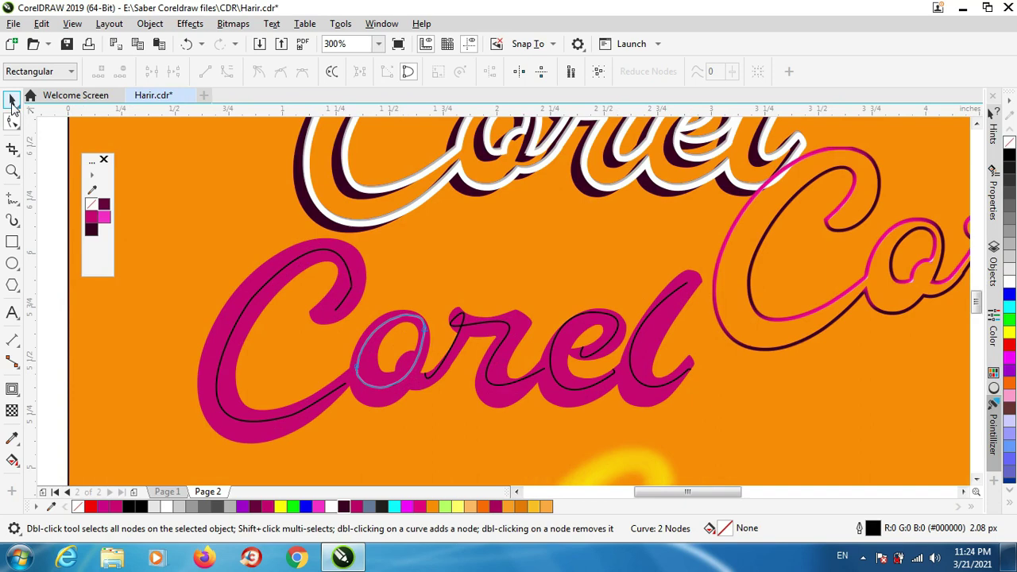
- Select the C curve and give it the pink scribble Artistic Media brush preset
left_click(13, 101)
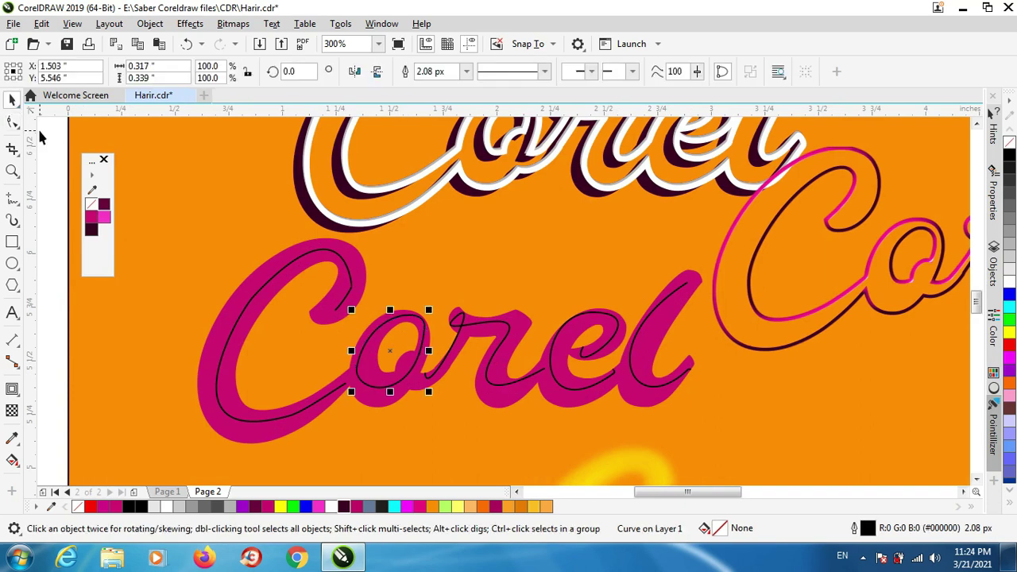
left_click(271, 288)
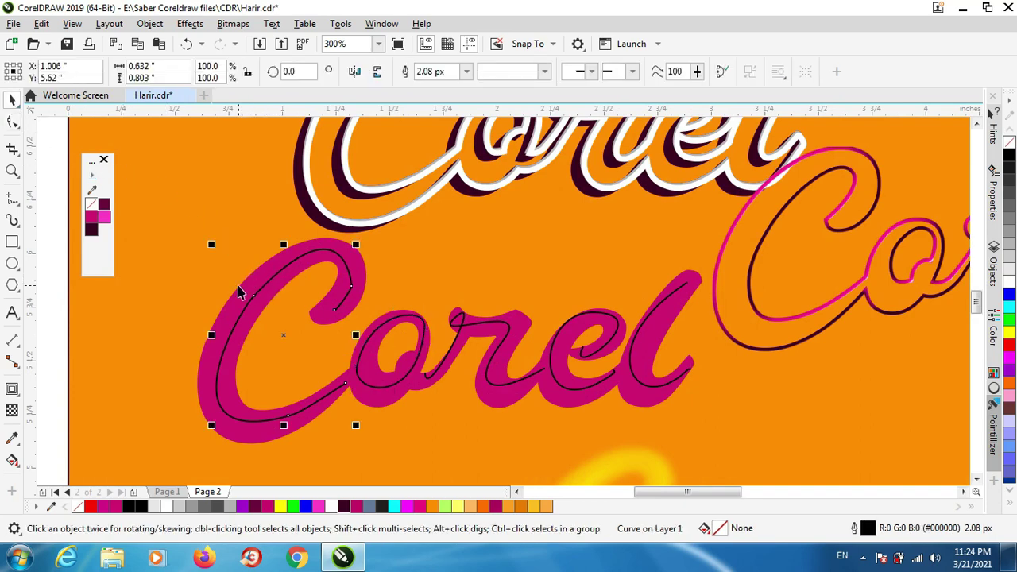
left_click(19, 230)
left_click(56, 218)
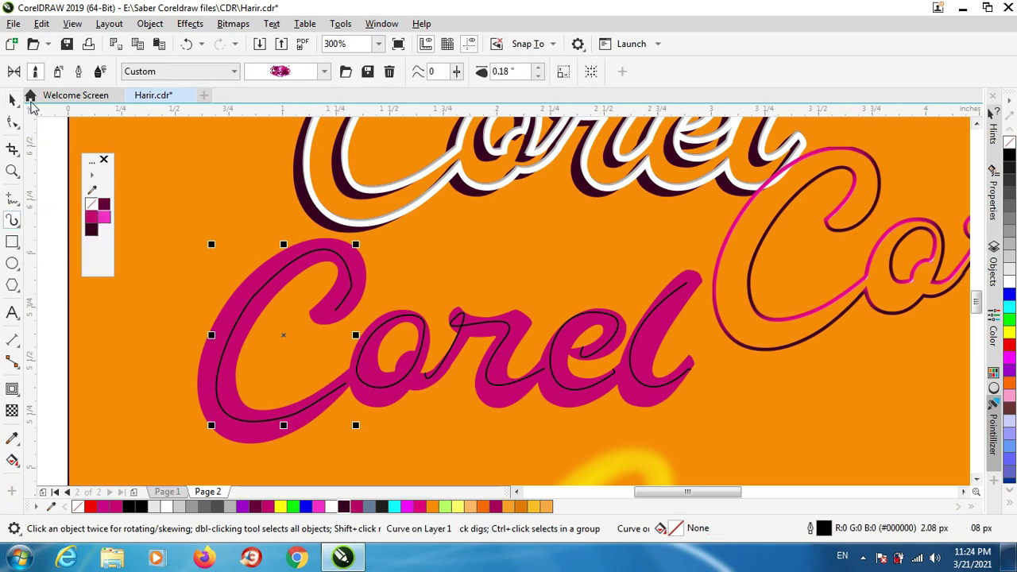
left_click(322, 72)
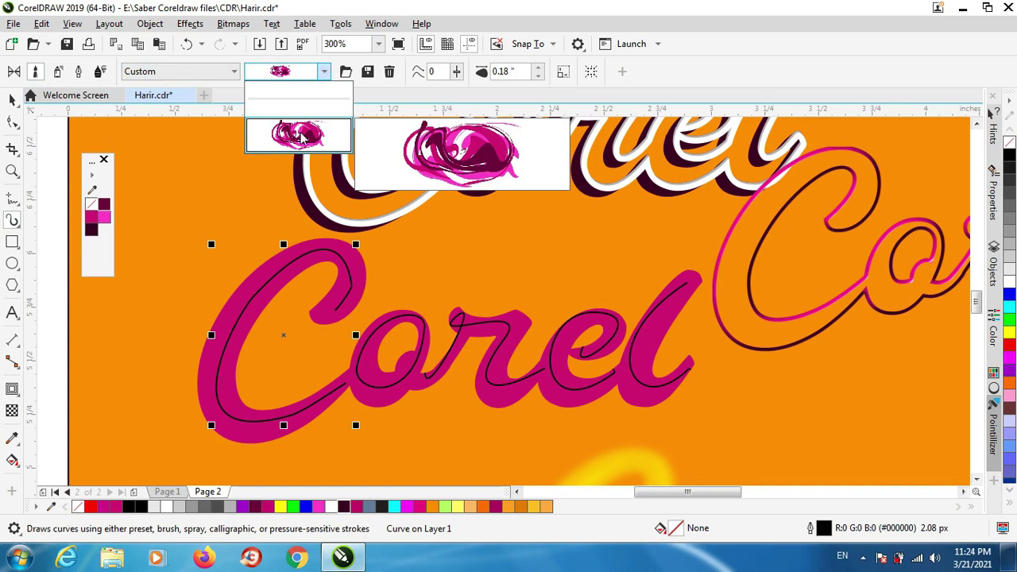
left_click(300, 137)
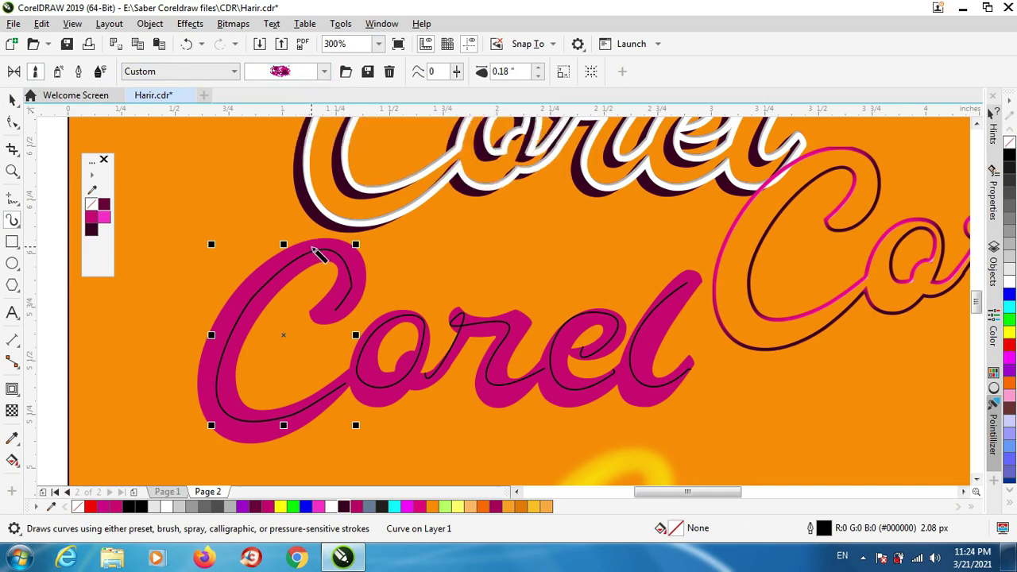
left_click(316, 253)
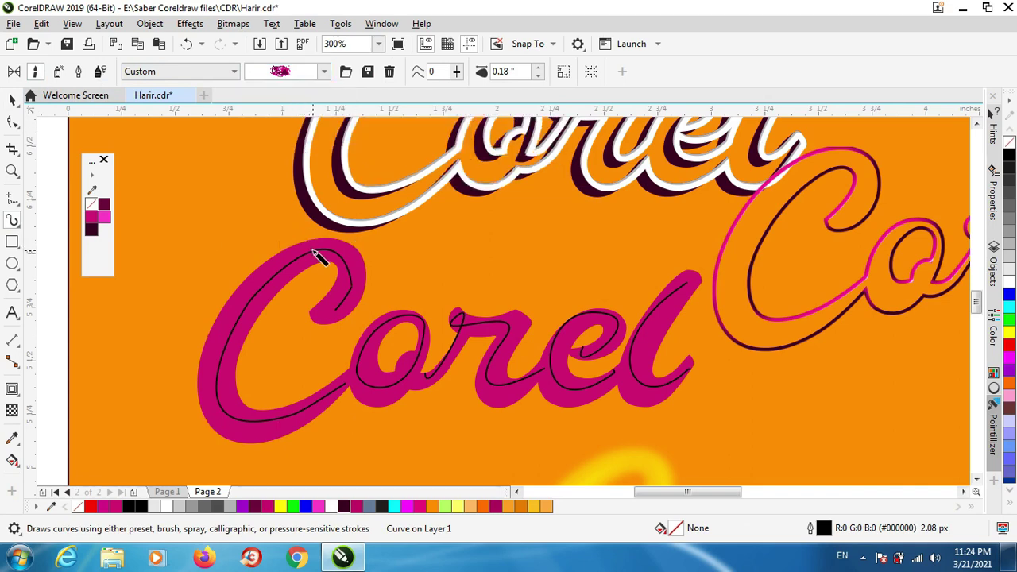
left_click(302, 74)
left_click(316, 97)
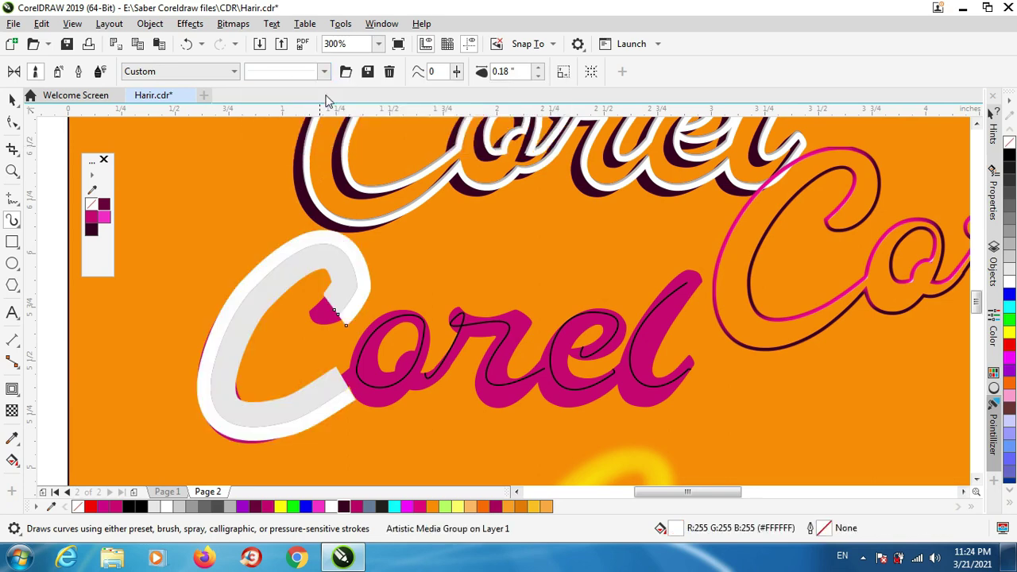
left_click(323, 72)
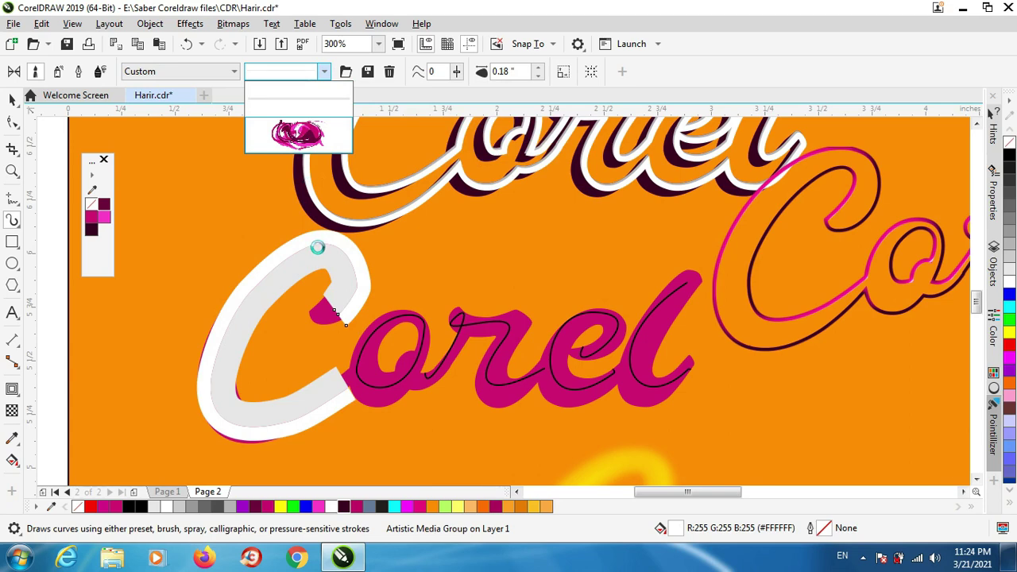
- Apply the blank preset, then the pink marbled brush preset, to the o and r curves
left_click(416, 361)
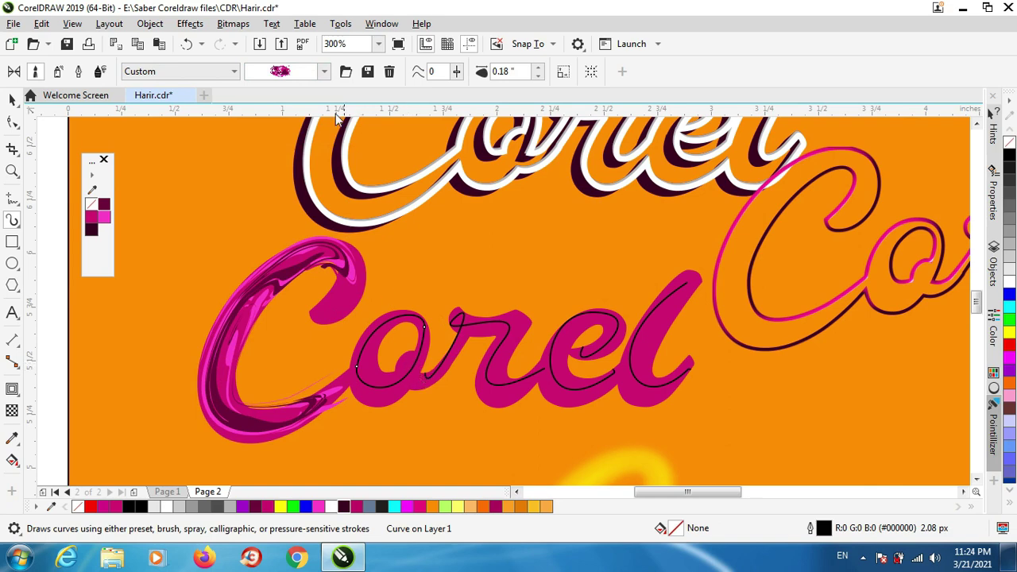
left_click(323, 71)
left_click(296, 132)
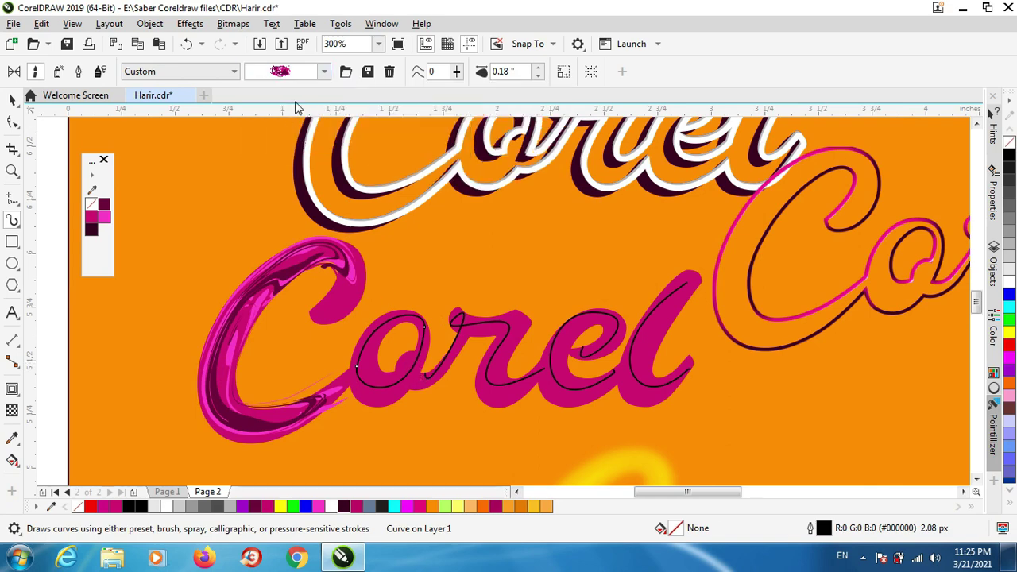
left_click(323, 72)
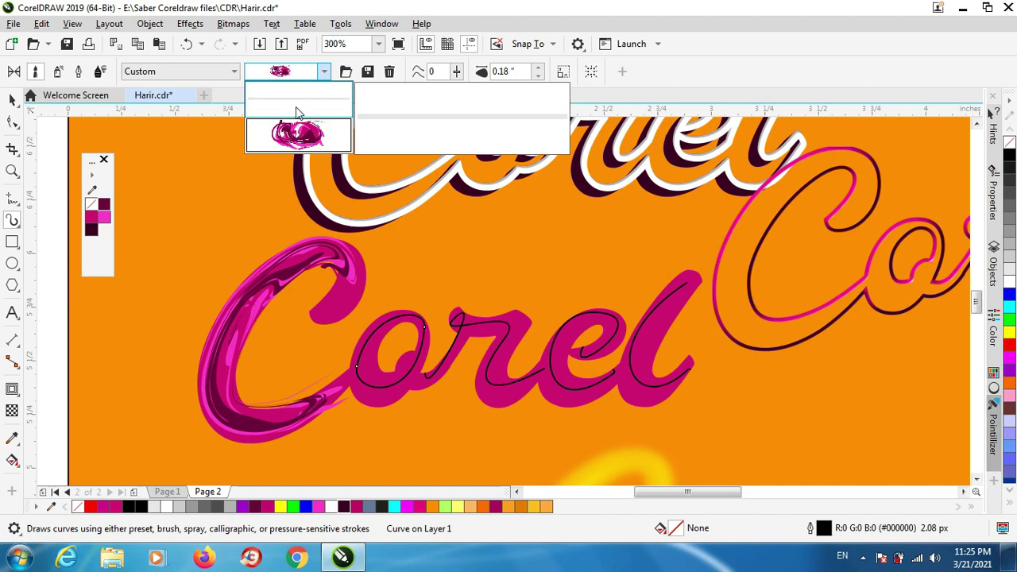
left_click(298, 109)
left_click(323, 72)
left_click(298, 133)
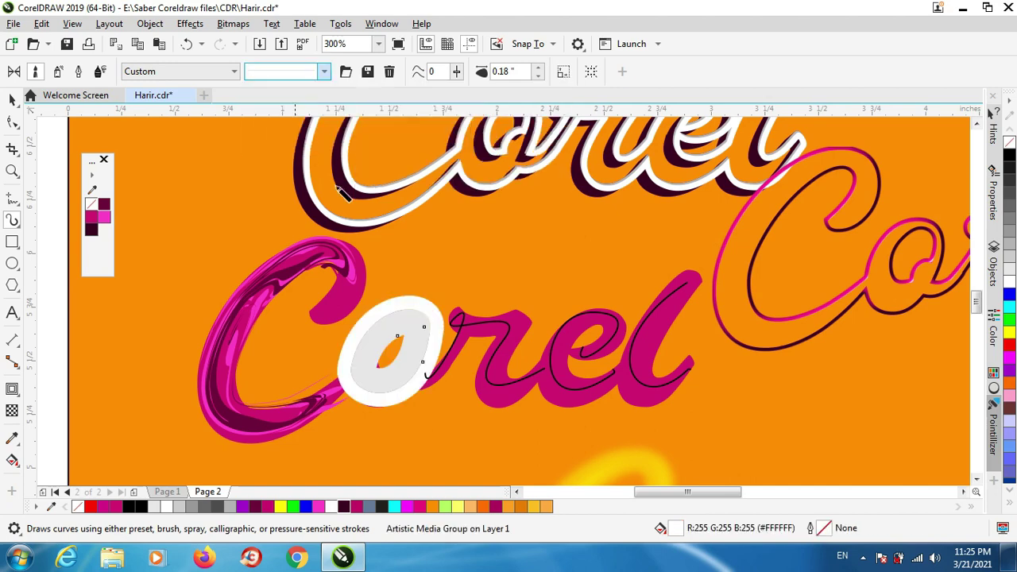
left_click(469, 328)
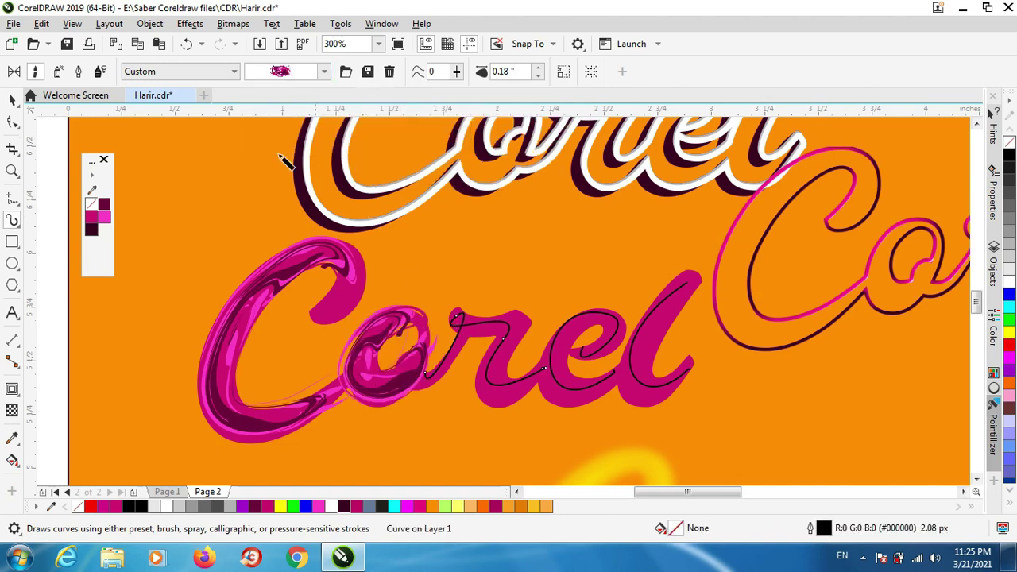
left_click(323, 72)
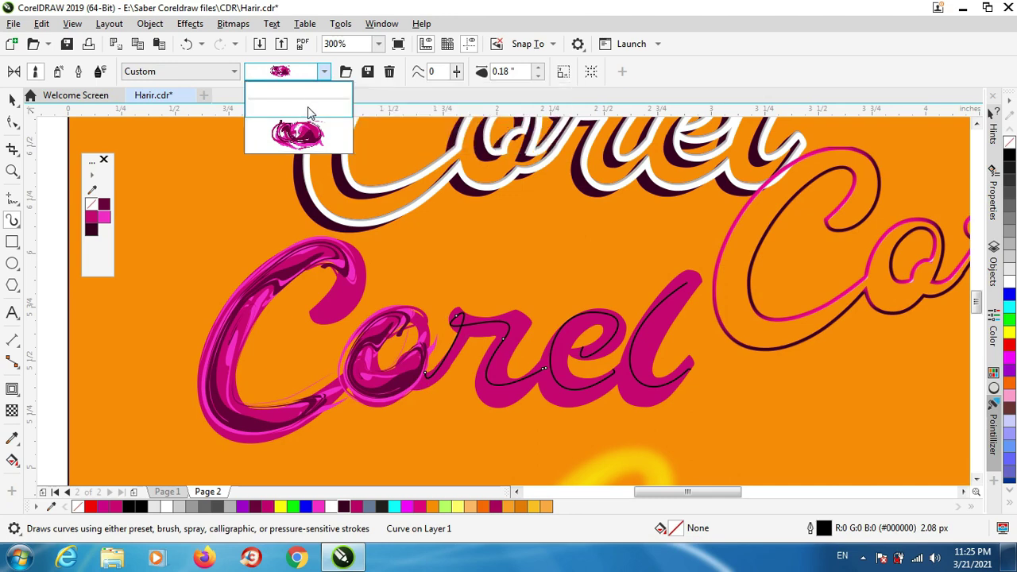
left_click(309, 103)
left_click(323, 72)
left_click(295, 132)
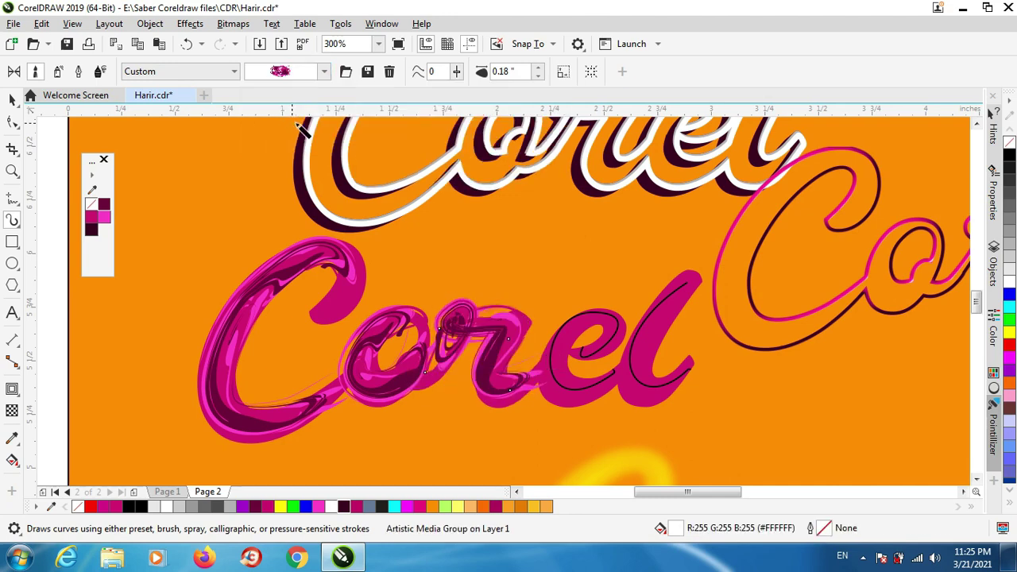
- Apply the blank preset, then the pink marbled brush preset, to the e and l curves
left_click(602, 352)
left_click(324, 71)
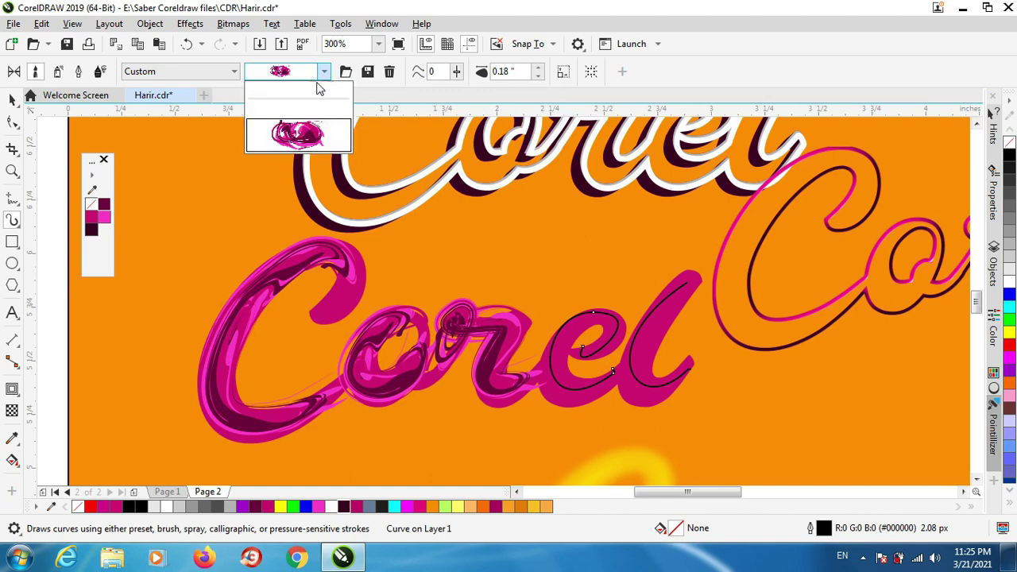
left_click(309, 98)
left_click(324, 71)
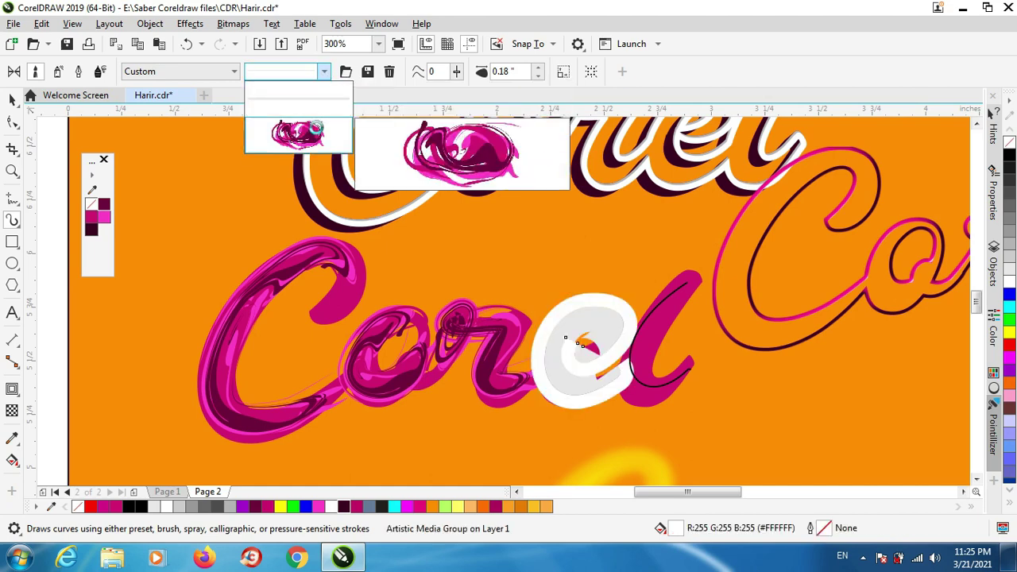
left_click(317, 128)
left_click(658, 304)
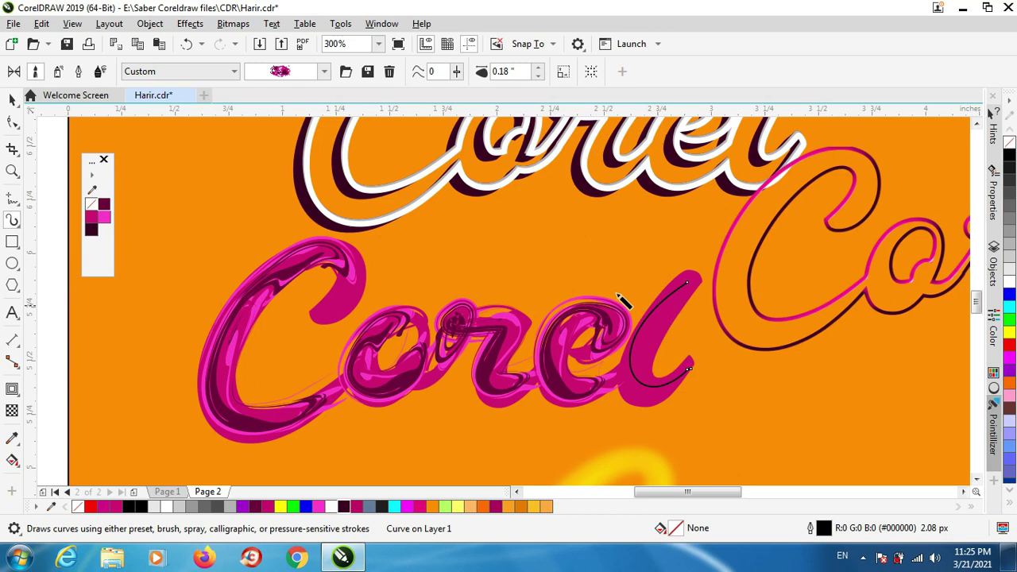
left_click(294, 75)
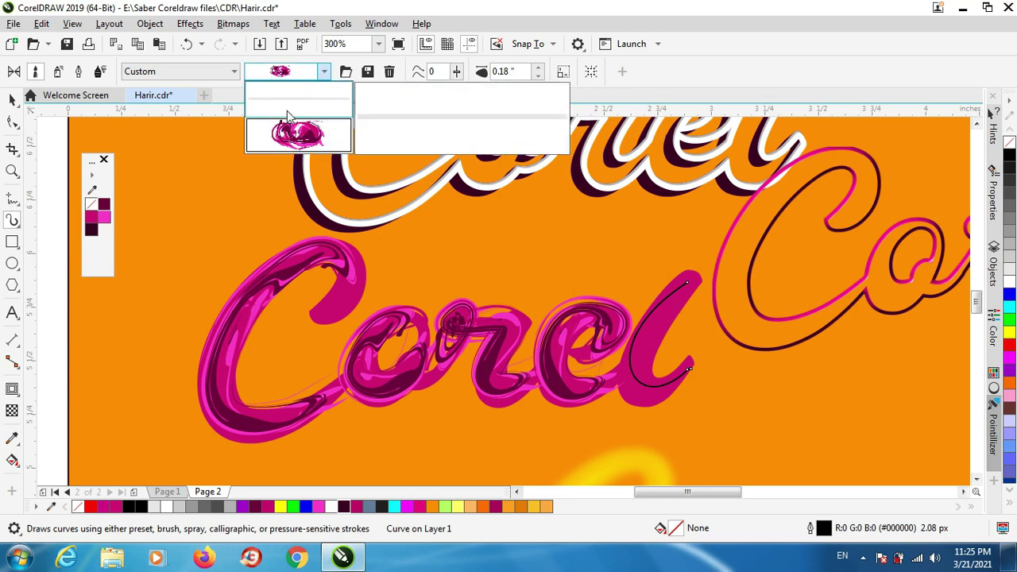
left_click(289, 127)
left_click(288, 73)
left_click(294, 111)
left_click(325, 73)
left_click(295, 133)
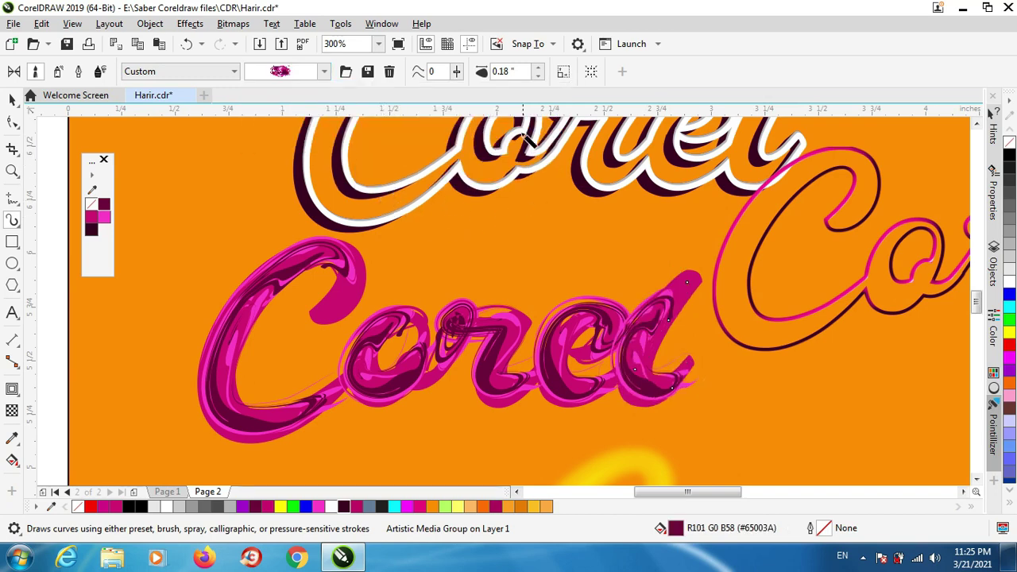
- Thin the l's brush stroke to 0.14 inch width
left_click(537, 76)
left_click(537, 77)
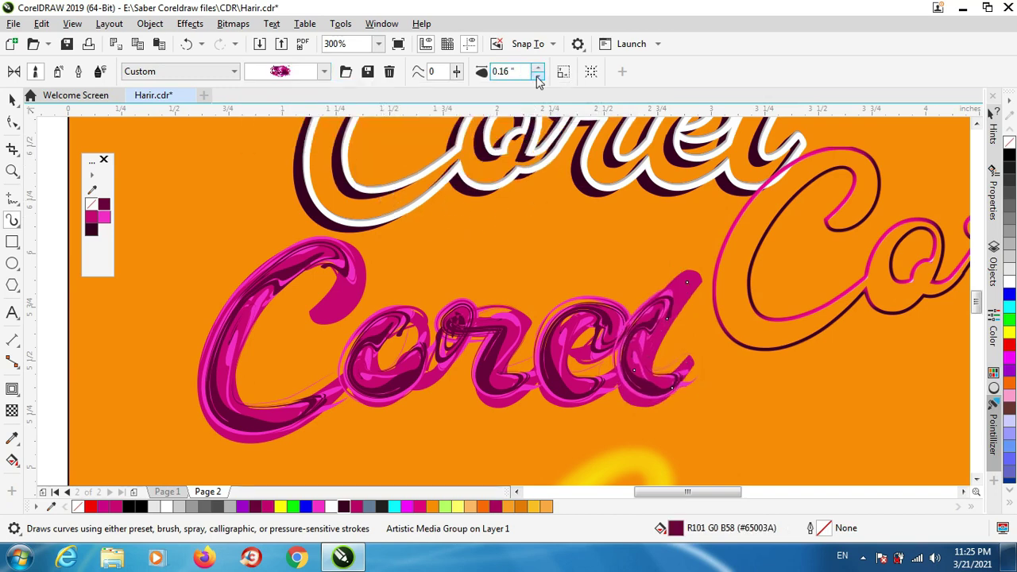
left_click(537, 77)
left_click(537, 76)
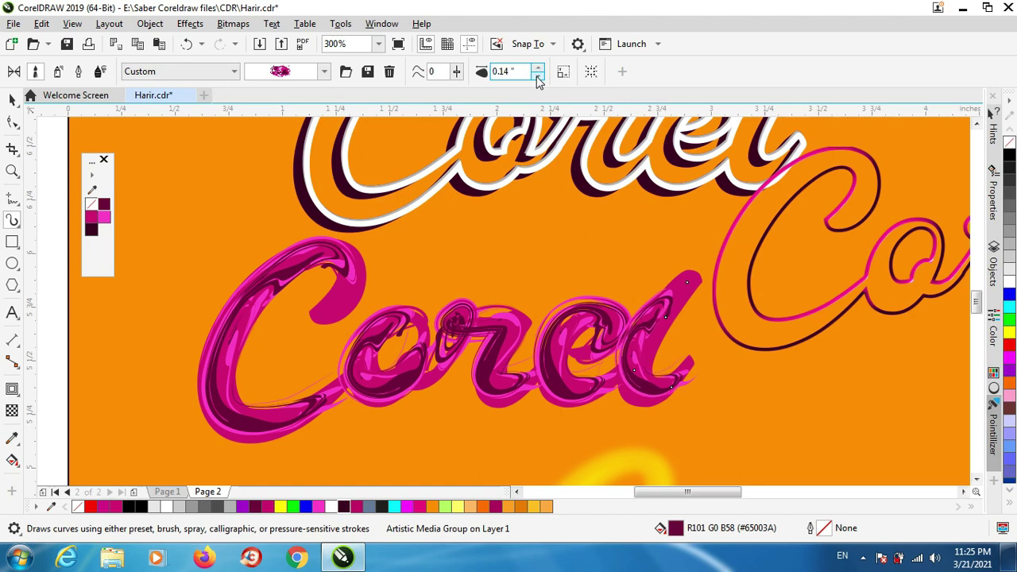
- Enlarge the l stroke toward the upper right and move it slightly down
left_click(12, 101)
left_click_drag(703, 276, 710, 263)
left_click_drag(651, 374, 649, 387)
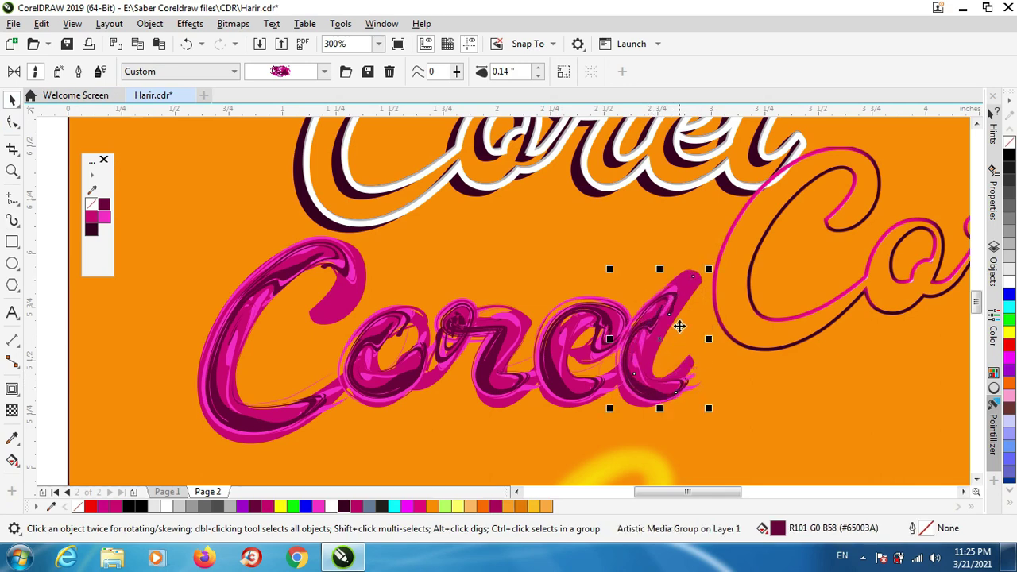
scroll(681, 318, "up", 2)
scroll(659, 280, "down", 2)
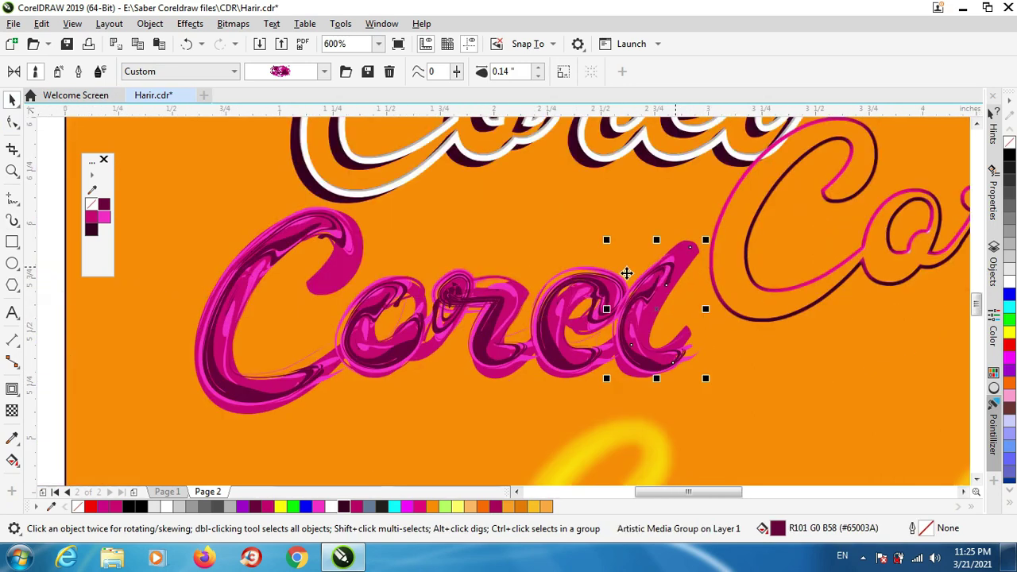
- Set the l stroke's width to 0.13 inch
left_click(537, 69)
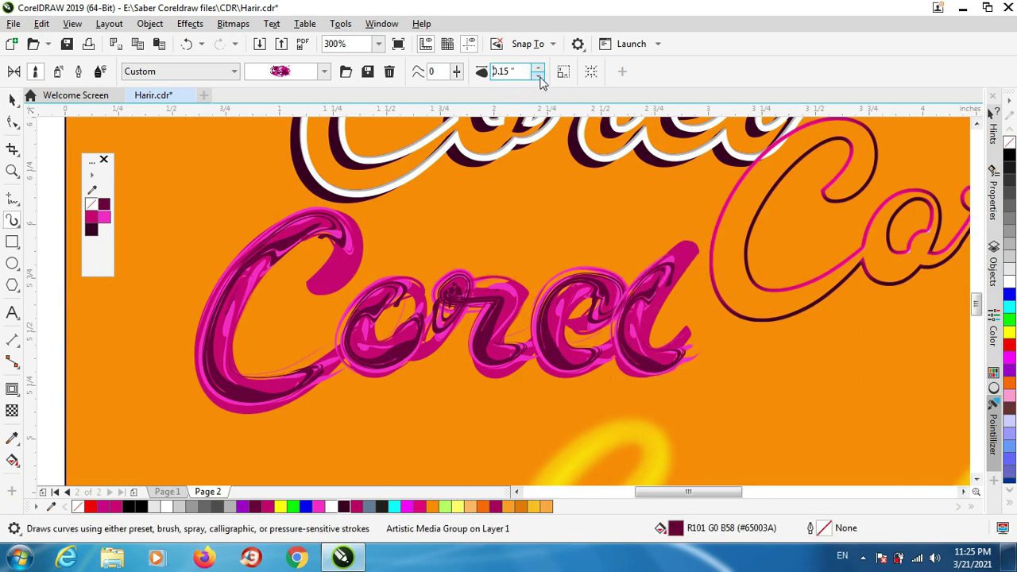
left_click(539, 78)
left_click(540, 78)
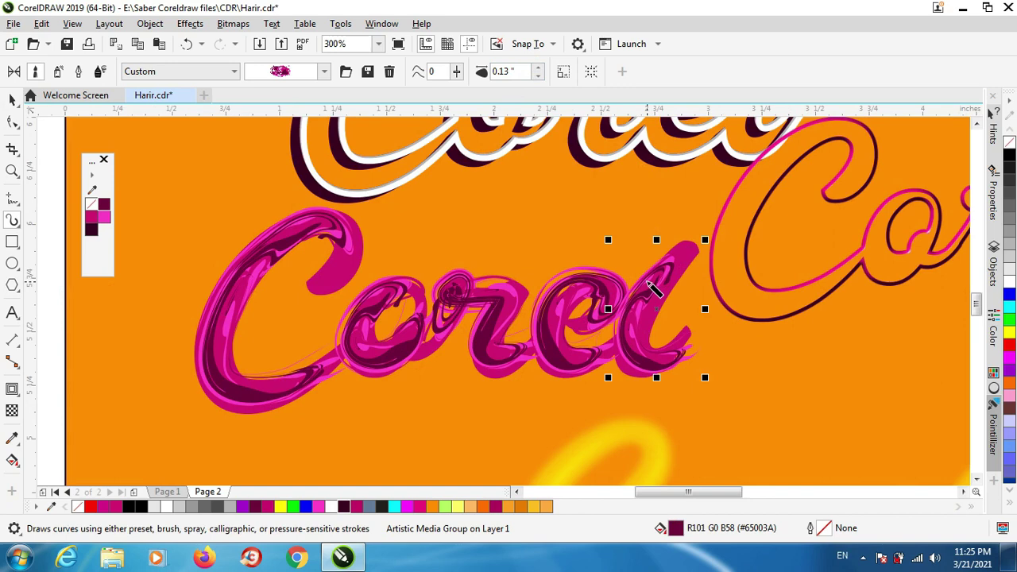
- Undo the accidental small stroke and return to the Pick tool
left_click(659, 277)
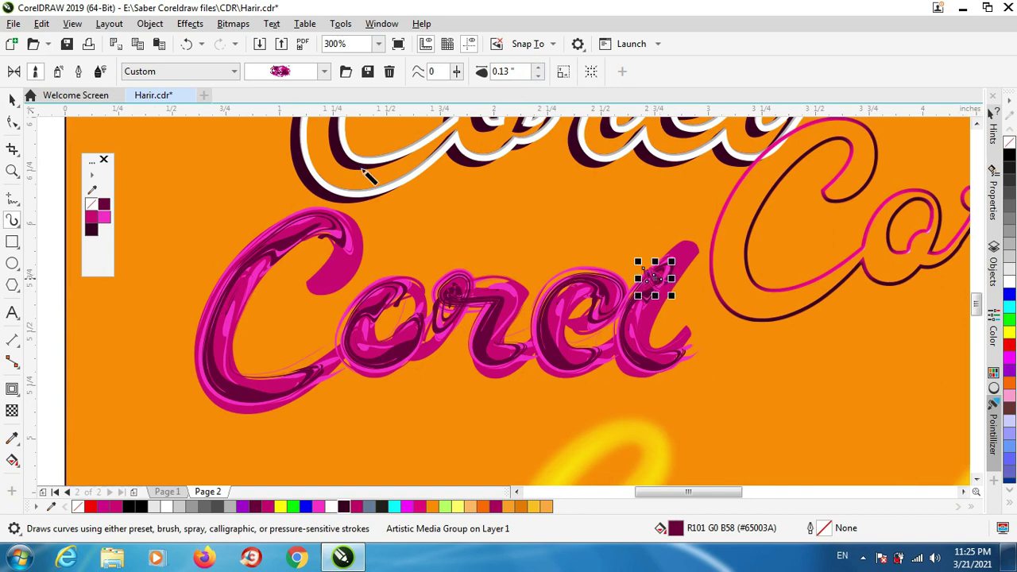
left_click(187, 45)
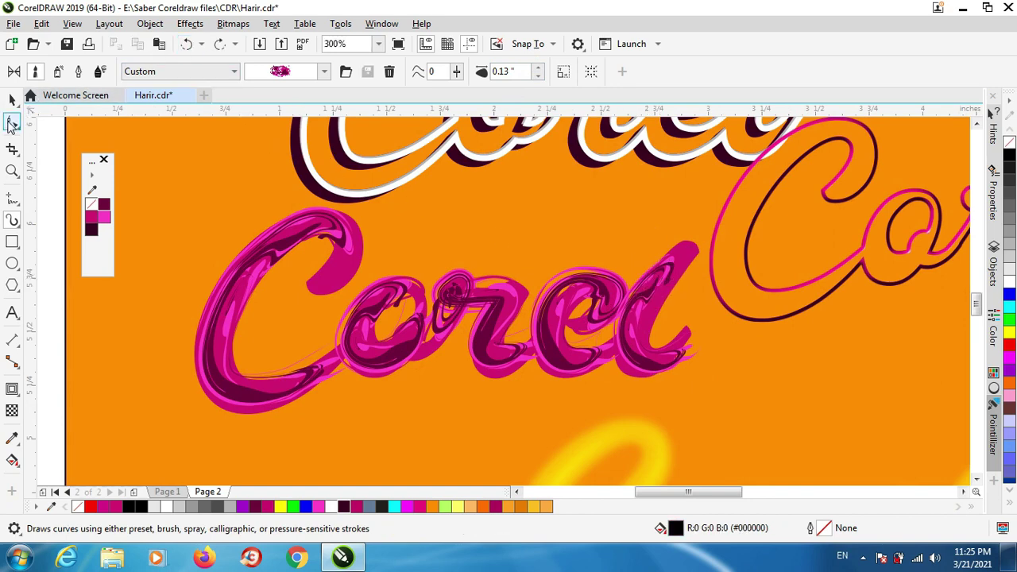
left_click(12, 123)
left_click(11, 102)
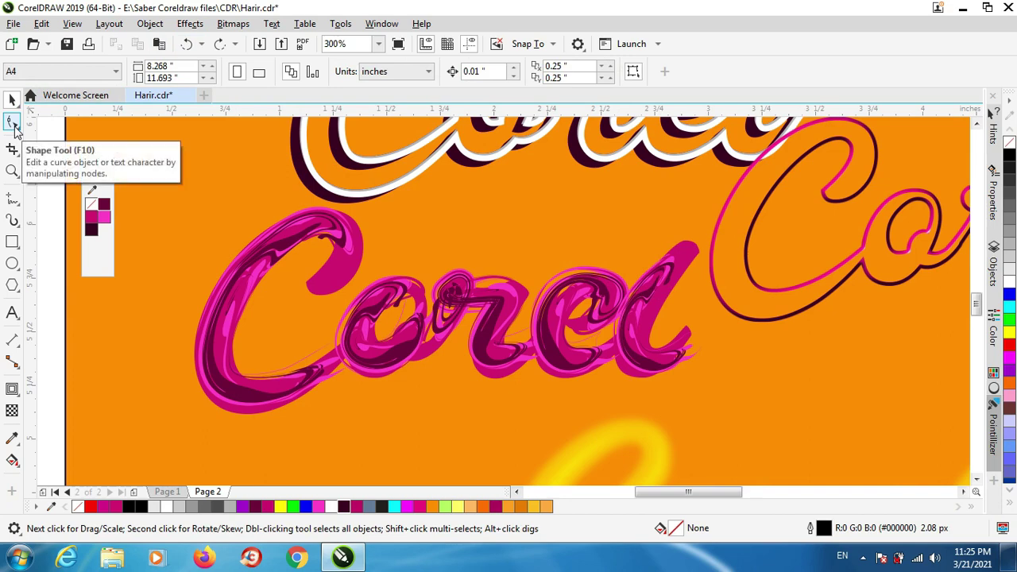
- Reposition the l stroke slightly and skew it so its top leans right
left_click(650, 296)
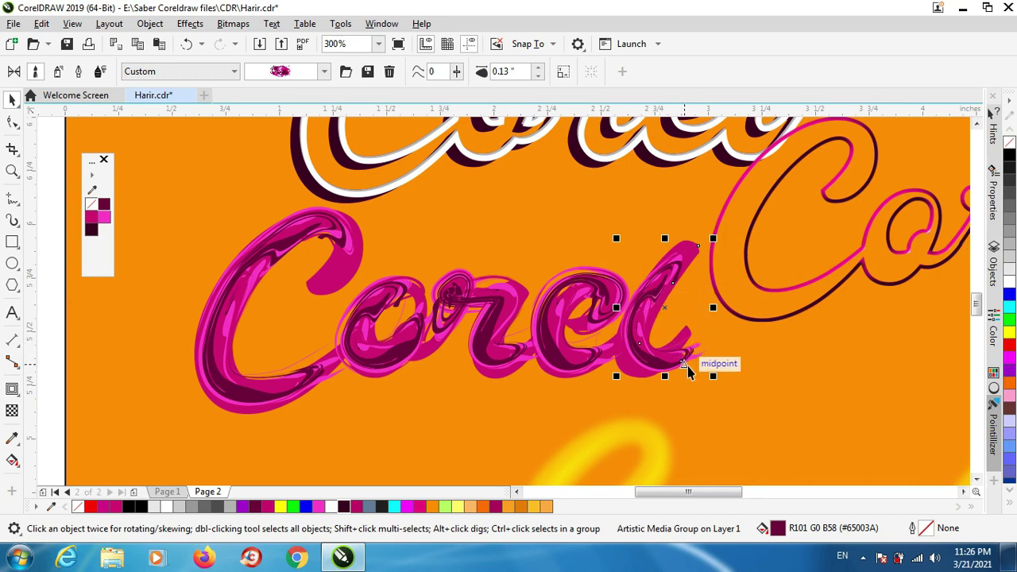
left_click_drag(661, 364, 658, 357)
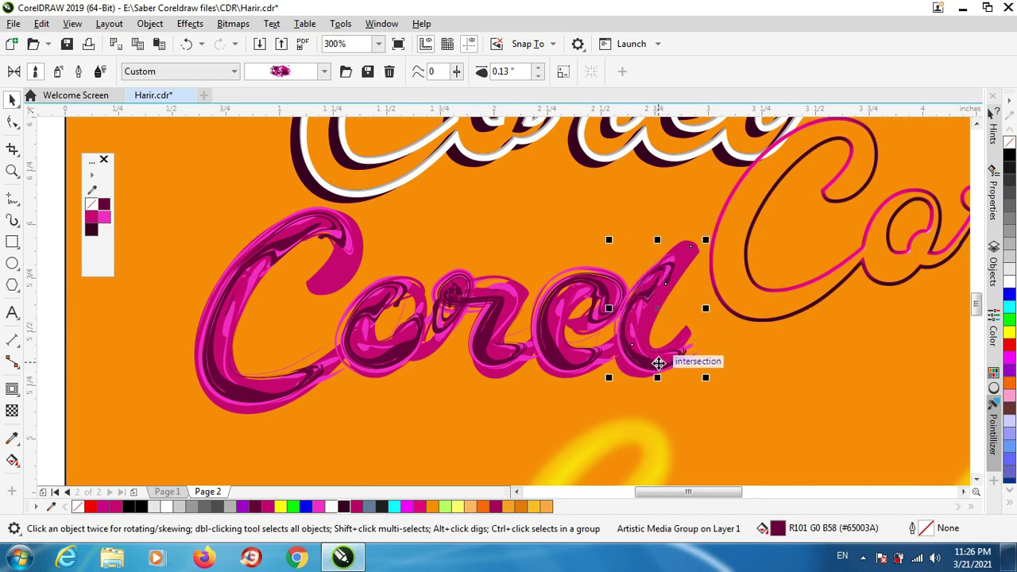
left_click(659, 310)
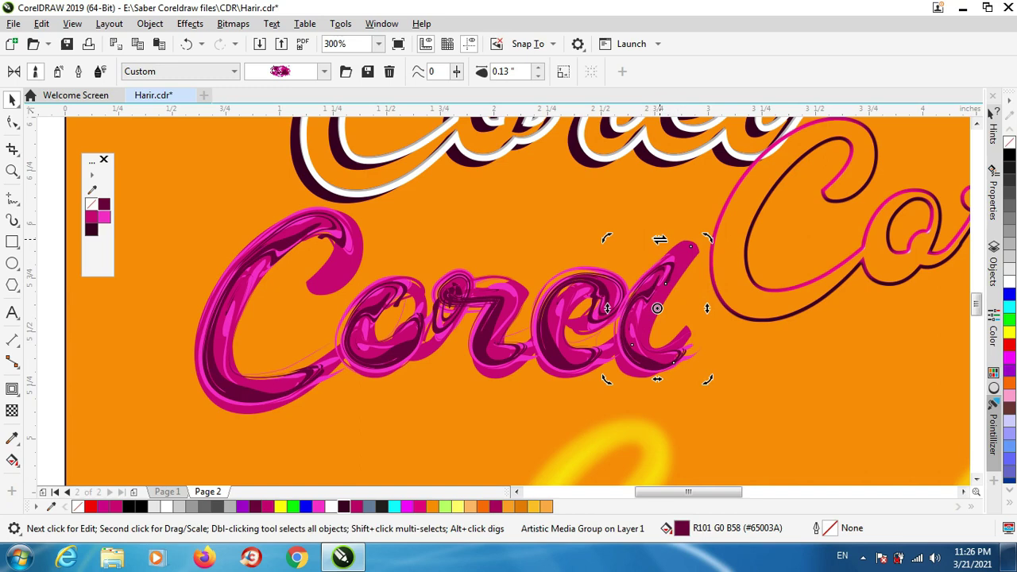
left_click_drag(658, 239, 667, 235)
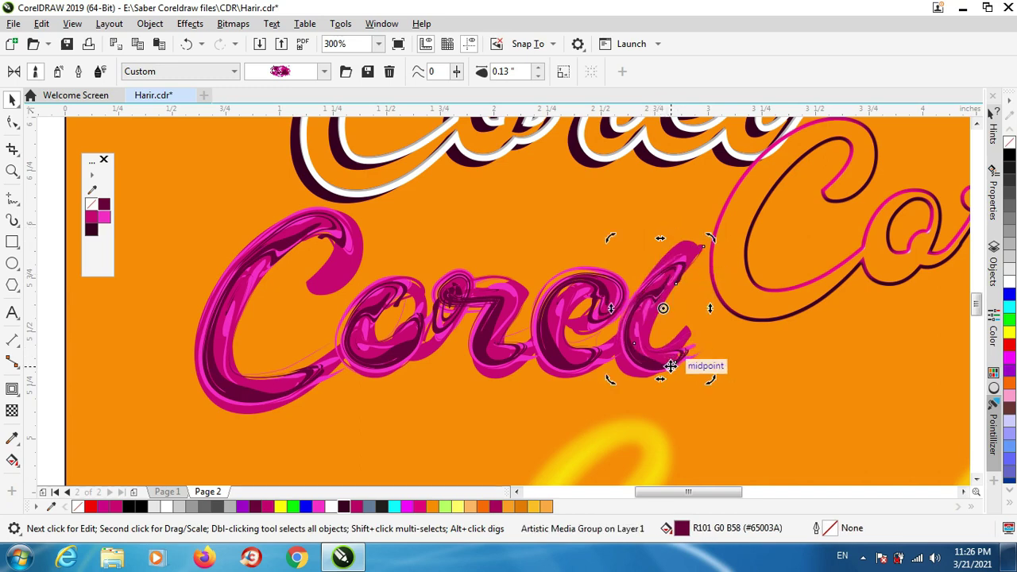
mouse_move(712, 307)
left_mouse_down()
mouse_move(710, 295)
mouse_move(712, 304)
left_mouse_up()
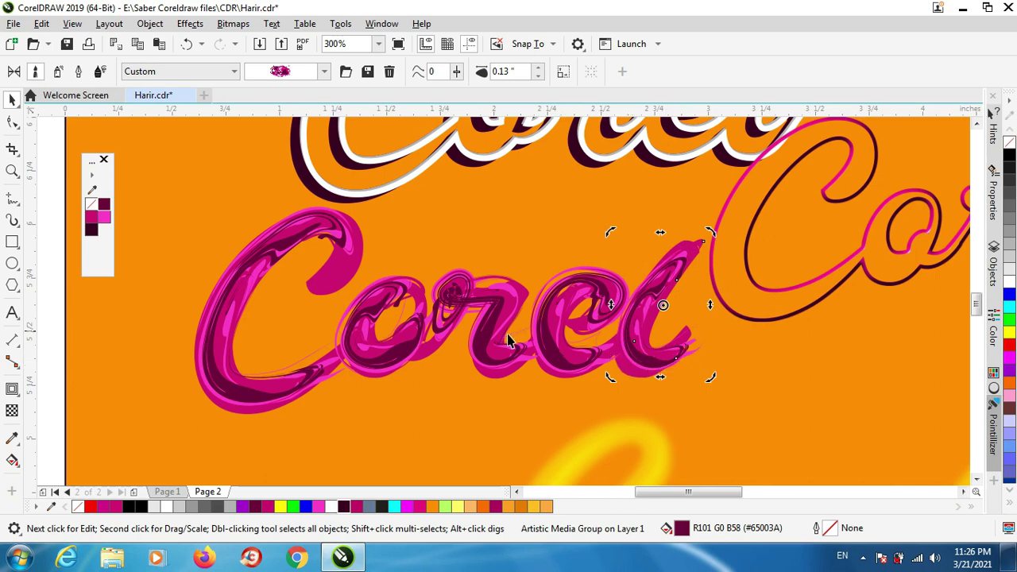
left_click(322, 238)
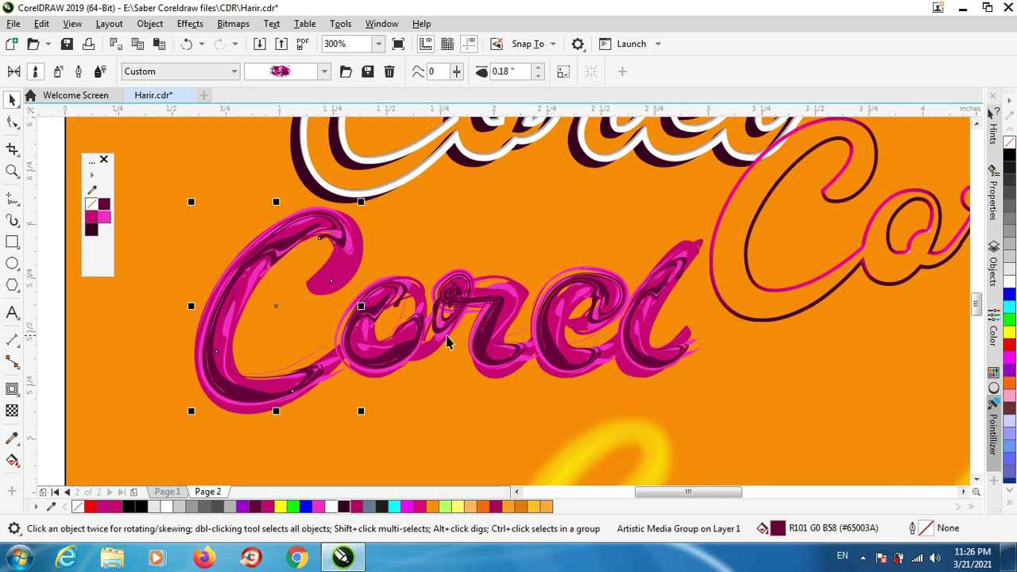
- Select the letter strokes and break their Artistic Media groups apart
scroll(450, 340, "down", 2)
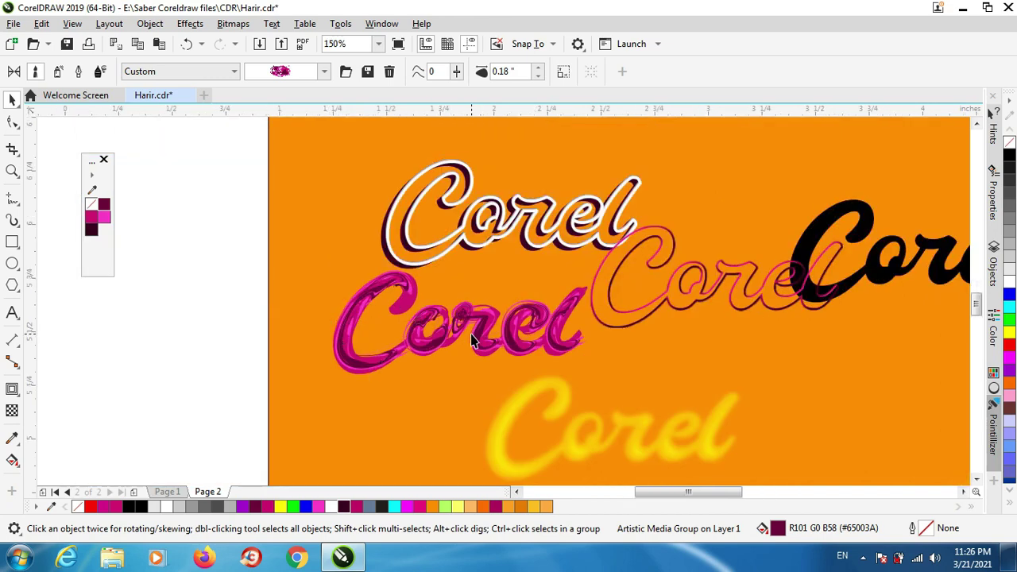
scroll(472, 341, "up", 4)
scroll(397, 321, "down", 1)
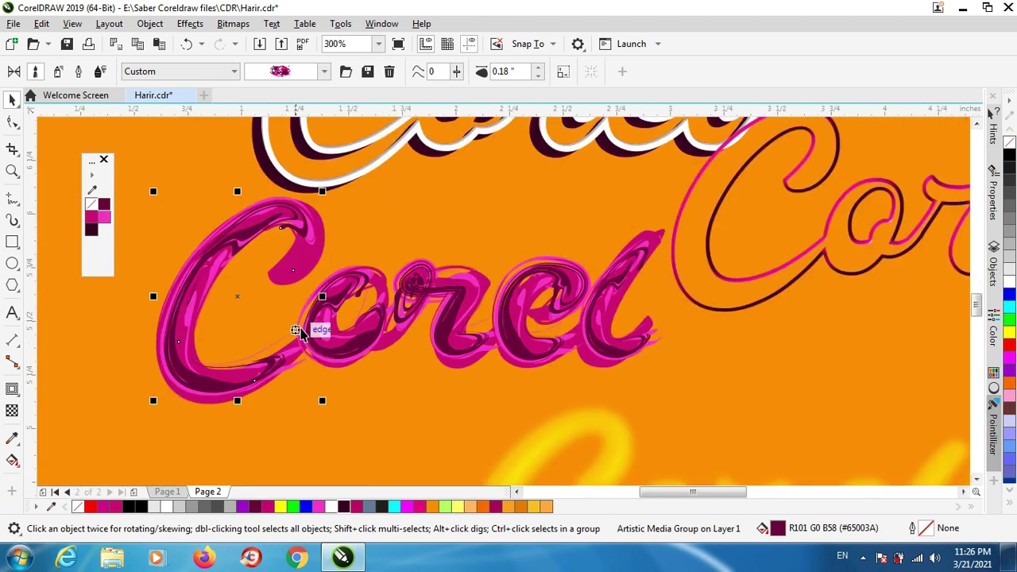
left_click(349, 352, "shift")
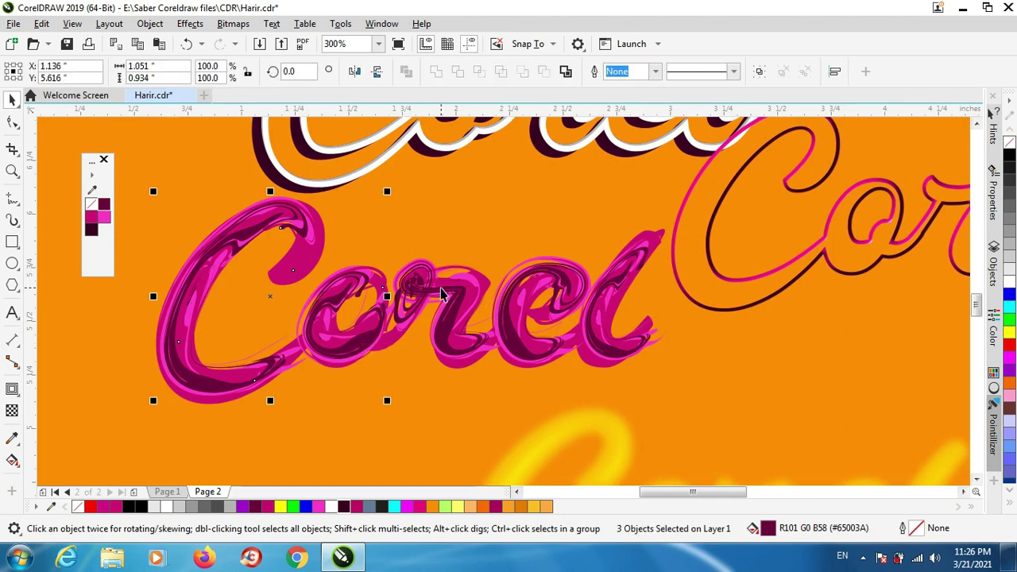
left_click(466, 292, "shift")
left_click(520, 332, "shift")
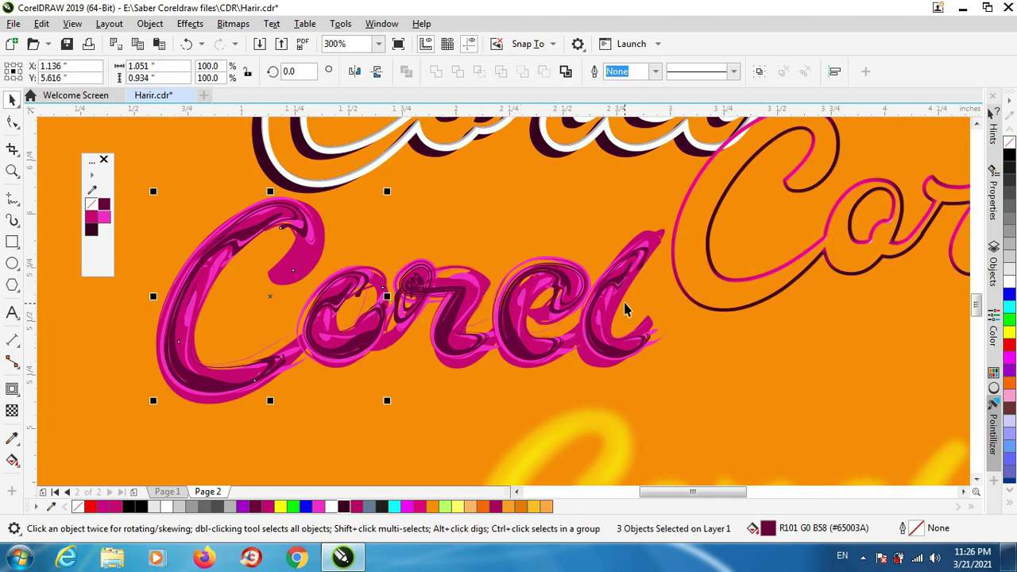
left_click(515, 350, "shift")
left_click(606, 355, "shift")
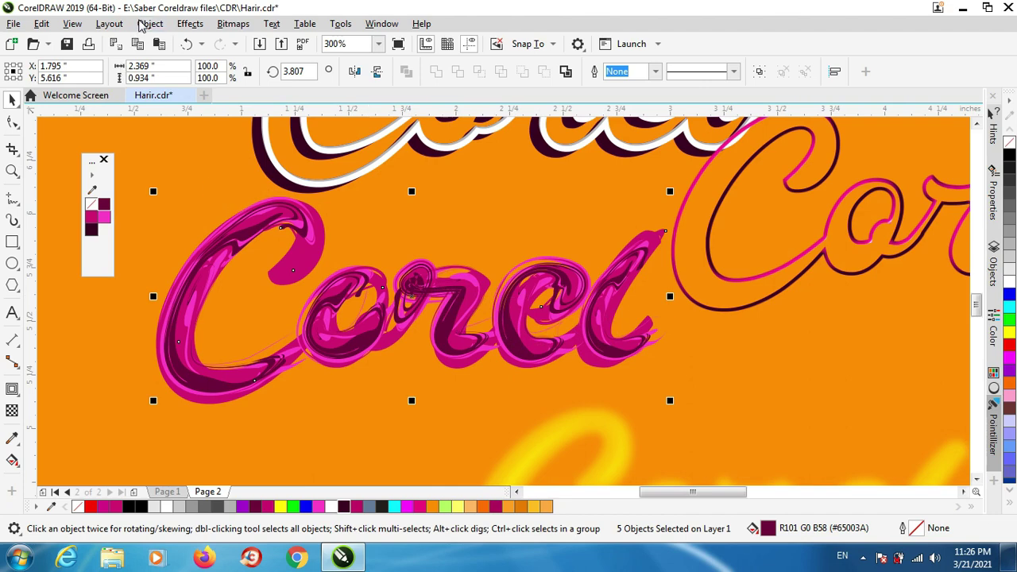
left_click(149, 24)
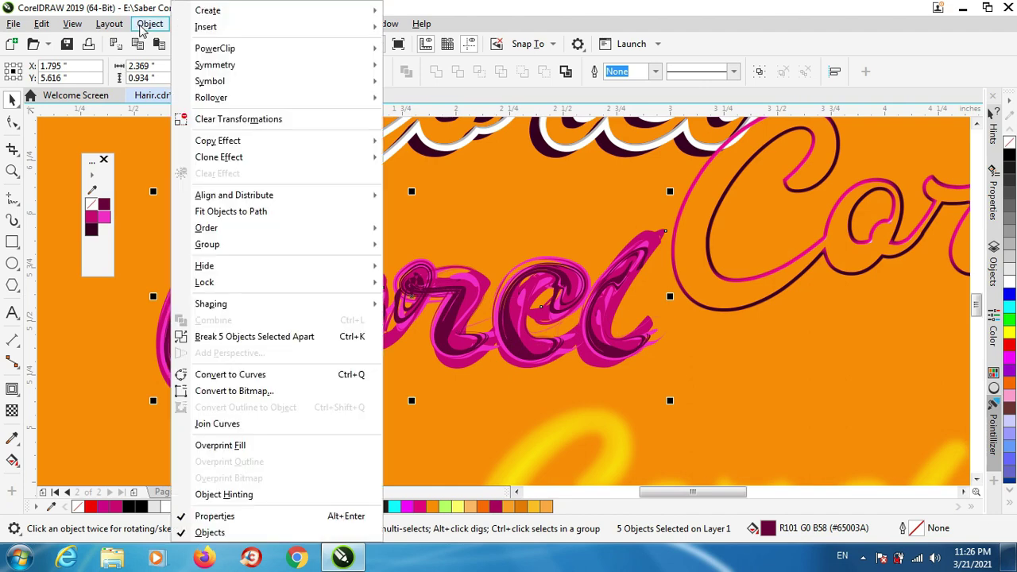
left_click(243, 337)
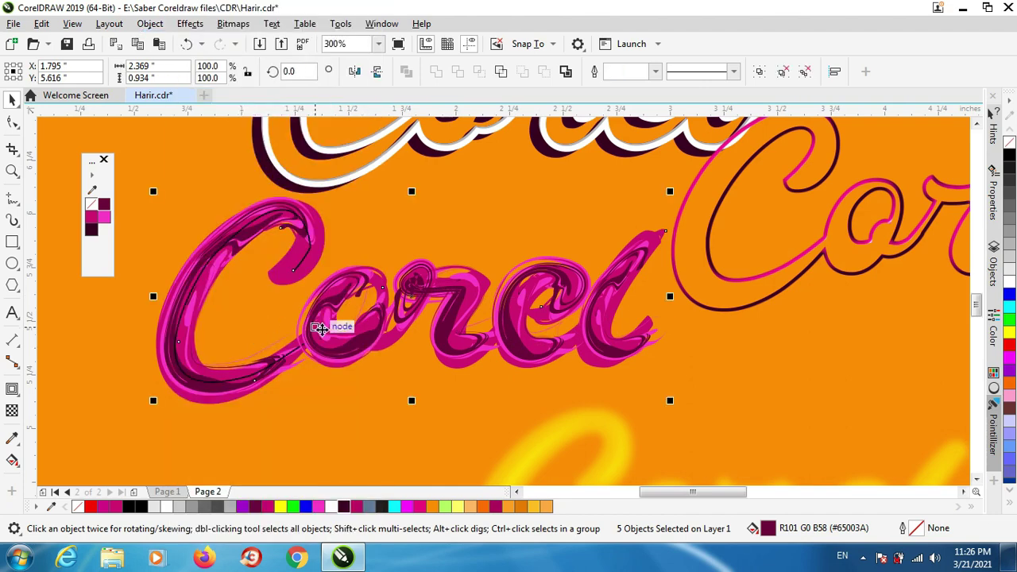
- Check the C's separated guide curve, then break the o stroke group apart
left_click(300, 259)
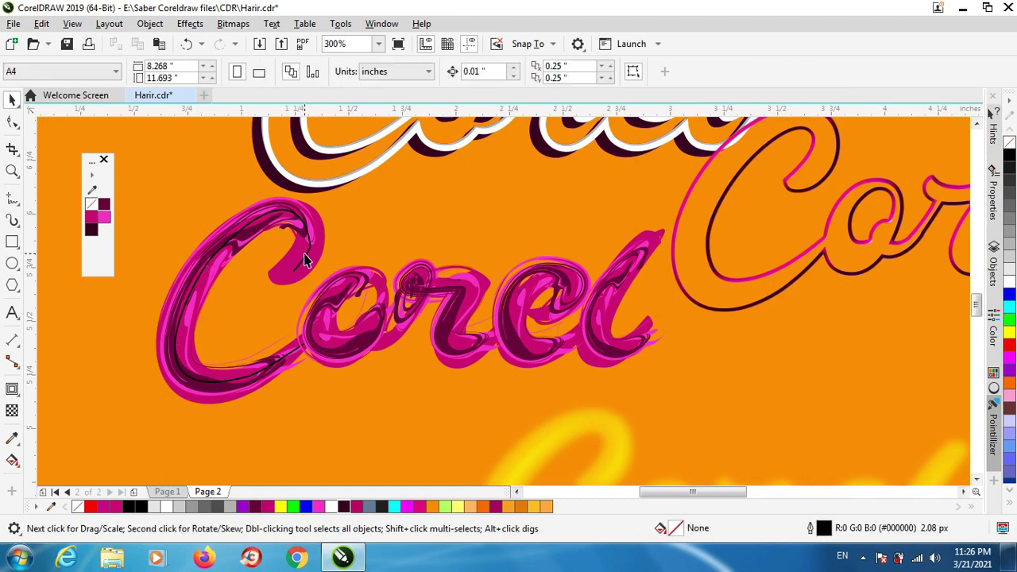
left_click(256, 295)
key("Escape")
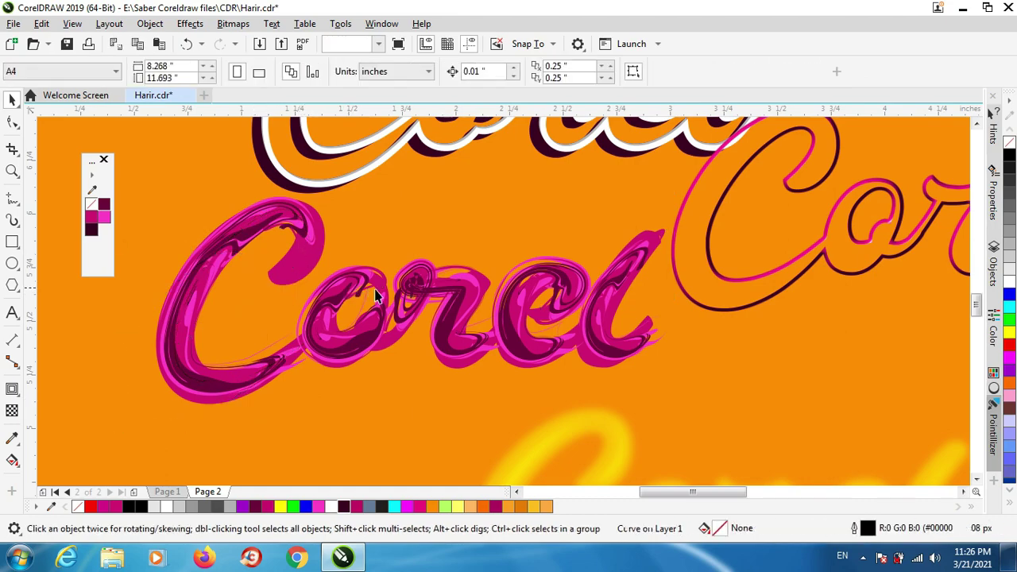
scroll(378, 304, "up", 4)
scroll(369, 302, "down", 2)
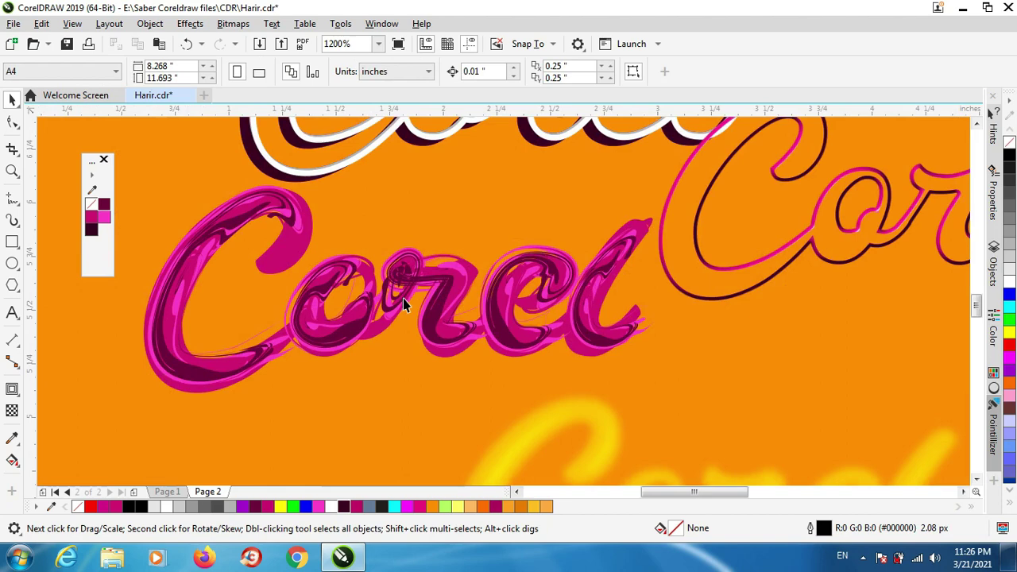
left_click(338, 335)
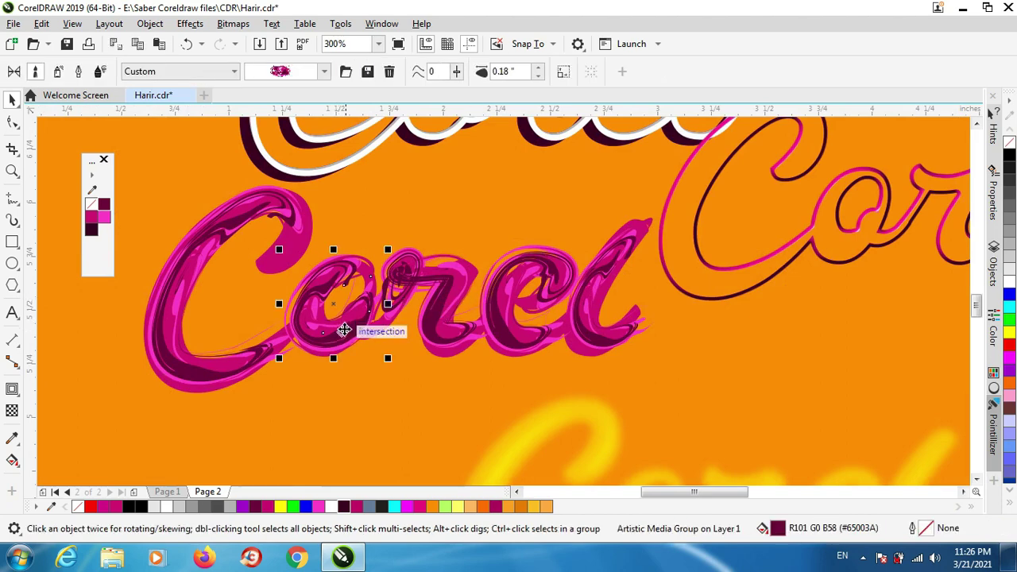
left_click(150, 23)
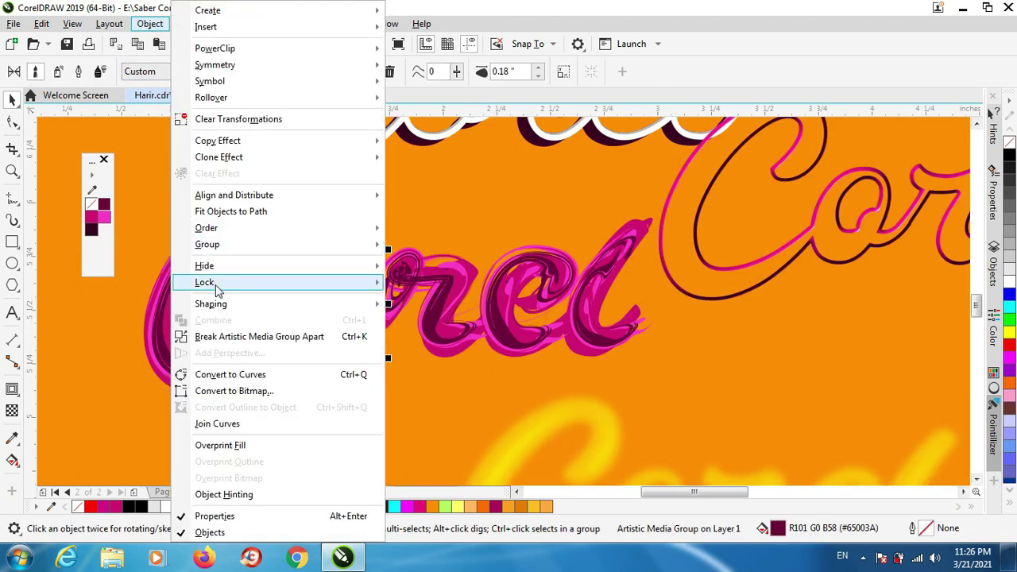
left_click(236, 337)
left_click(363, 292)
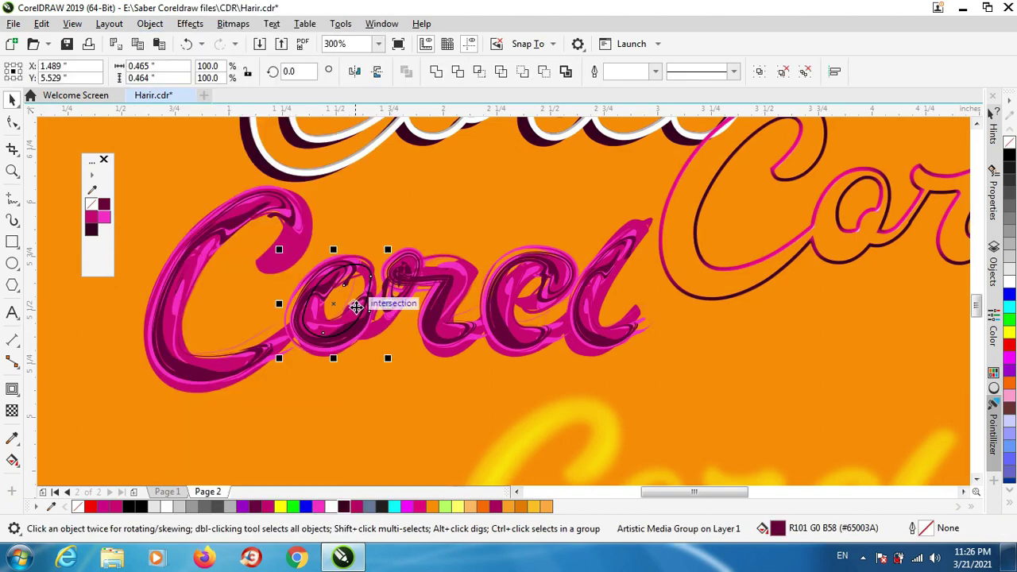
- Break the r, e and l stroke groups apart from their control curves
left_click(436, 304)
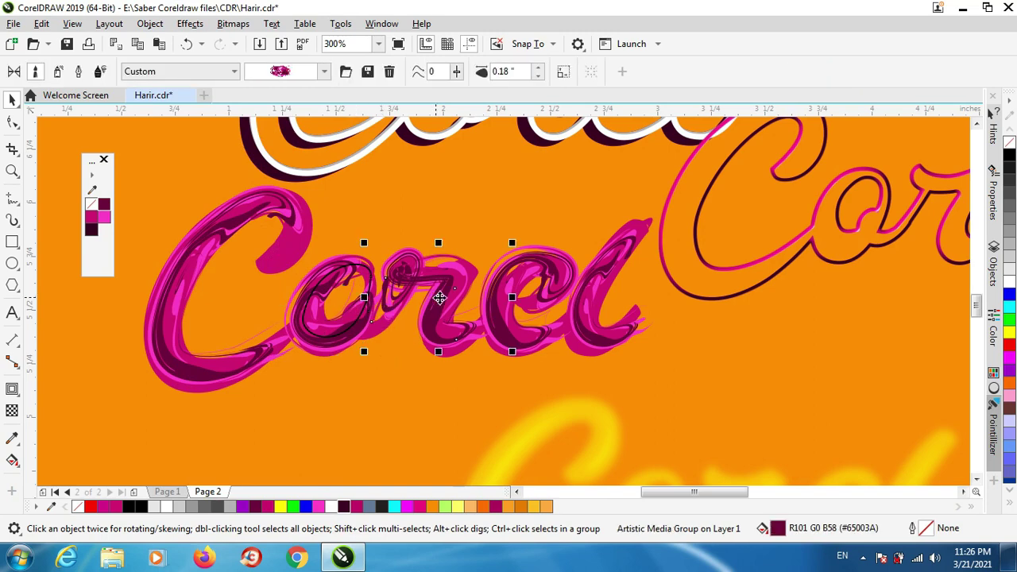
left_click(165, 25)
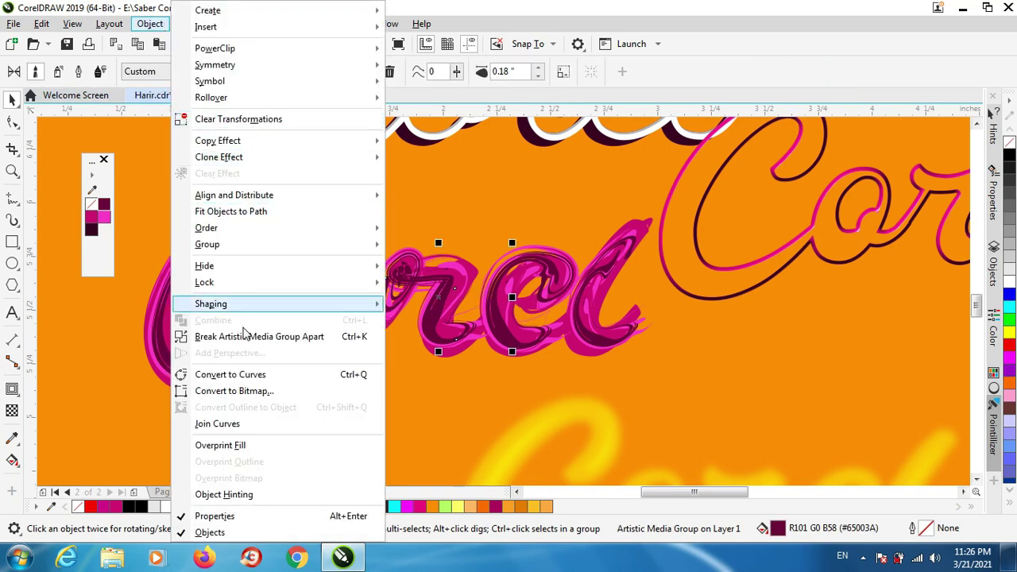
left_click(236, 336)
left_click(546, 278)
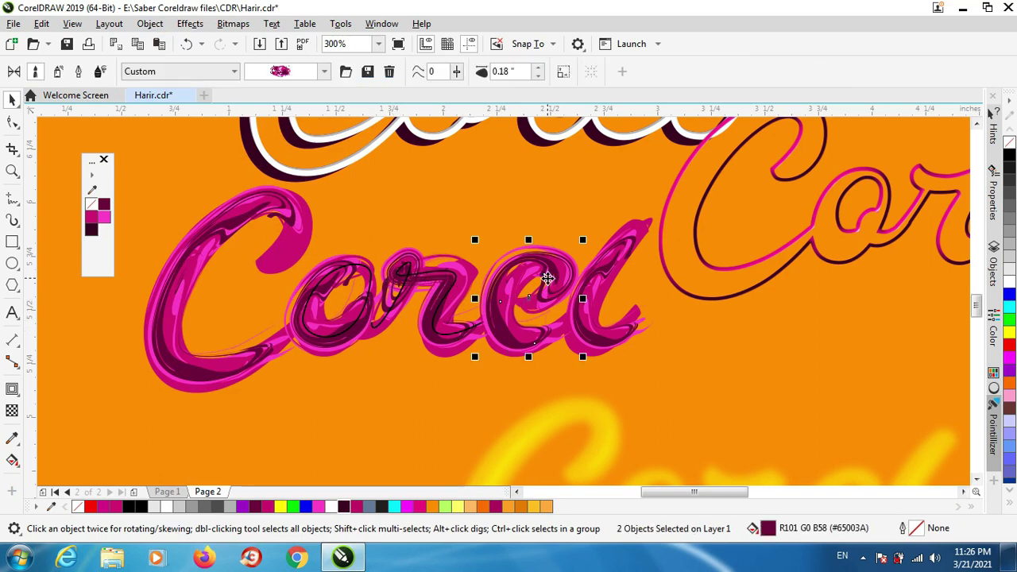
left_click(147, 27)
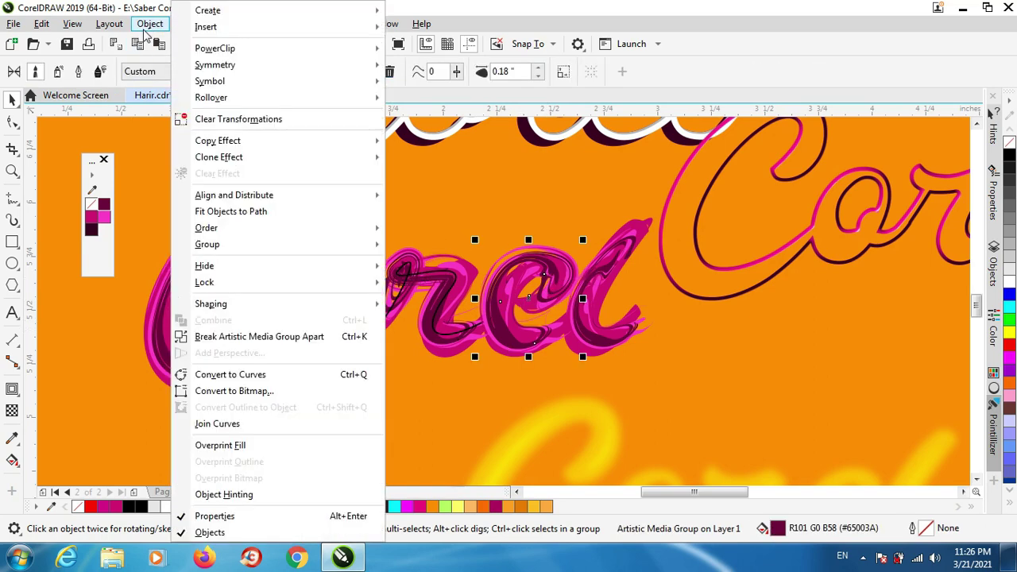
left_click(215, 337)
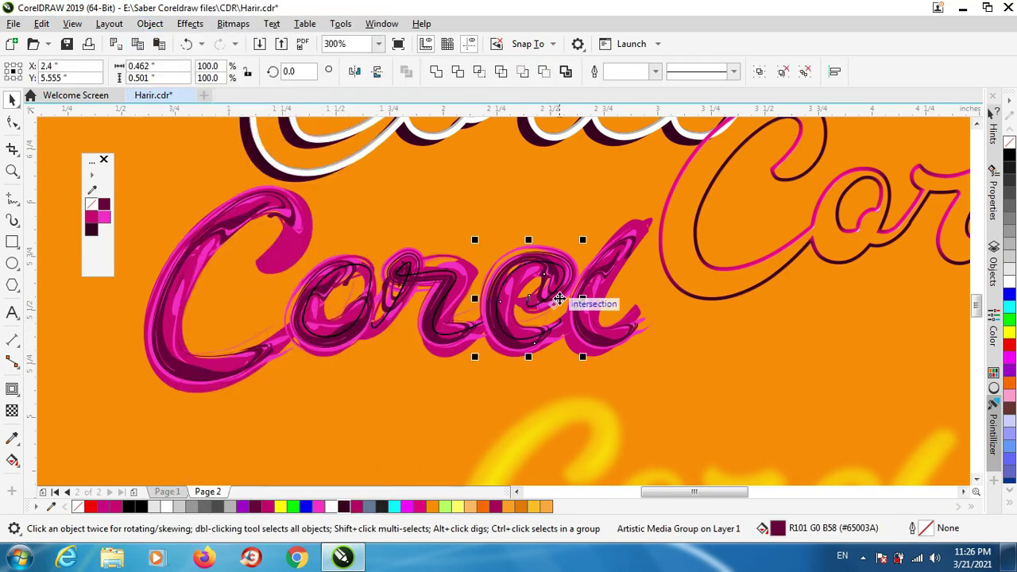
left_click(606, 273)
left_click(149, 23)
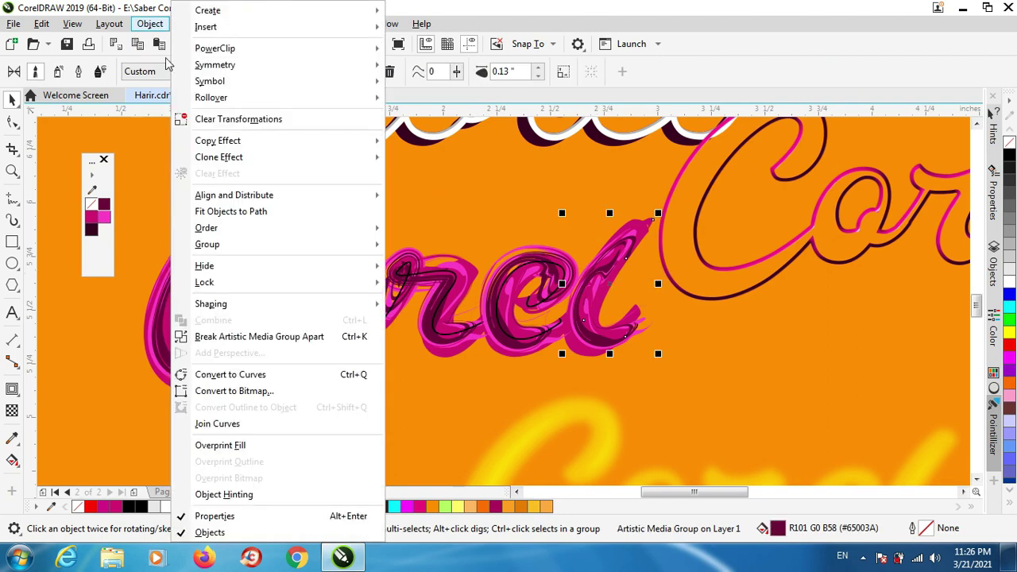
left_click(247, 337)
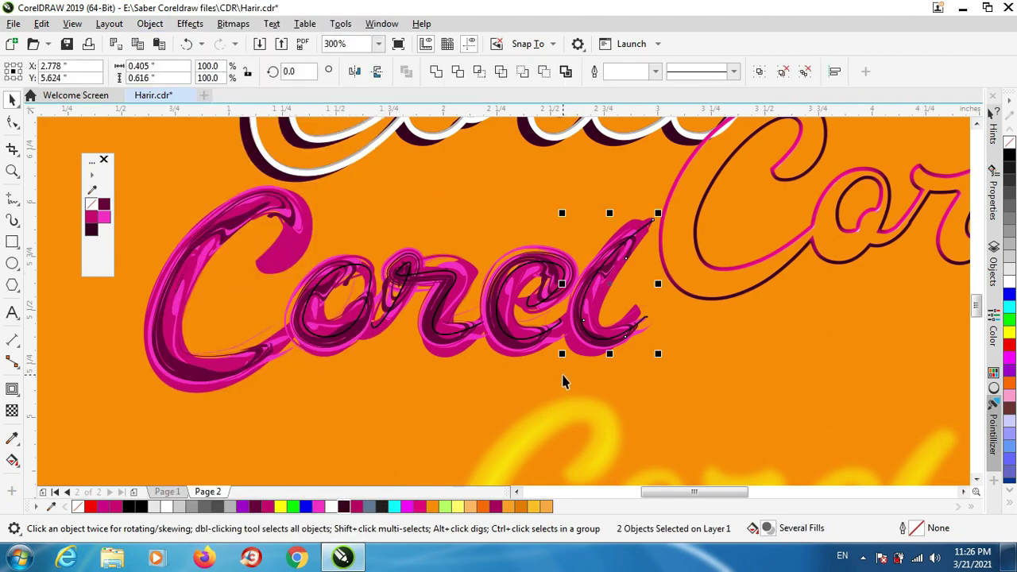
- Click through the separated pieces of the lettering to check them
left_click(563, 383)
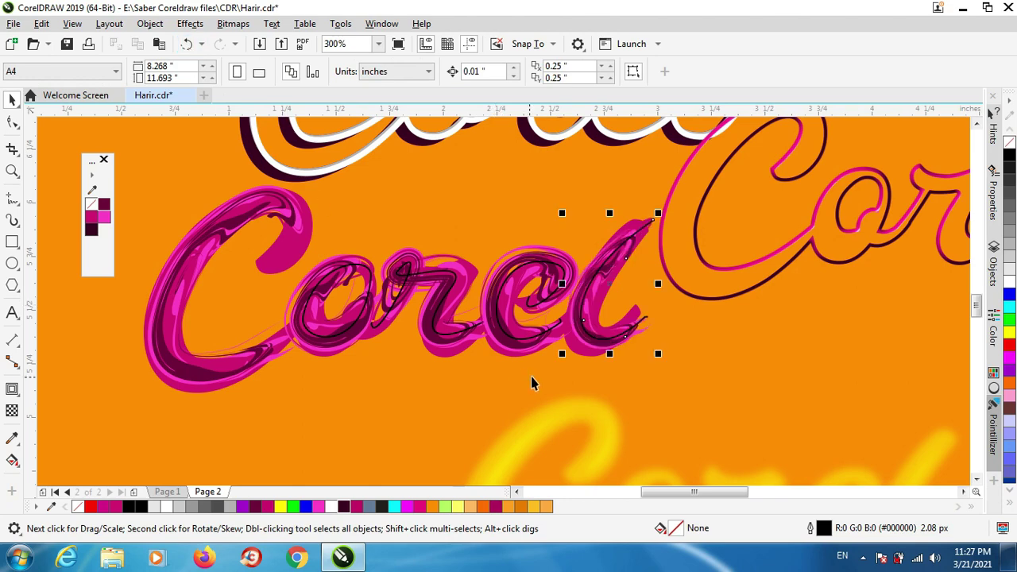
left_click(617, 325)
left_click(646, 225)
left_click(500, 294)
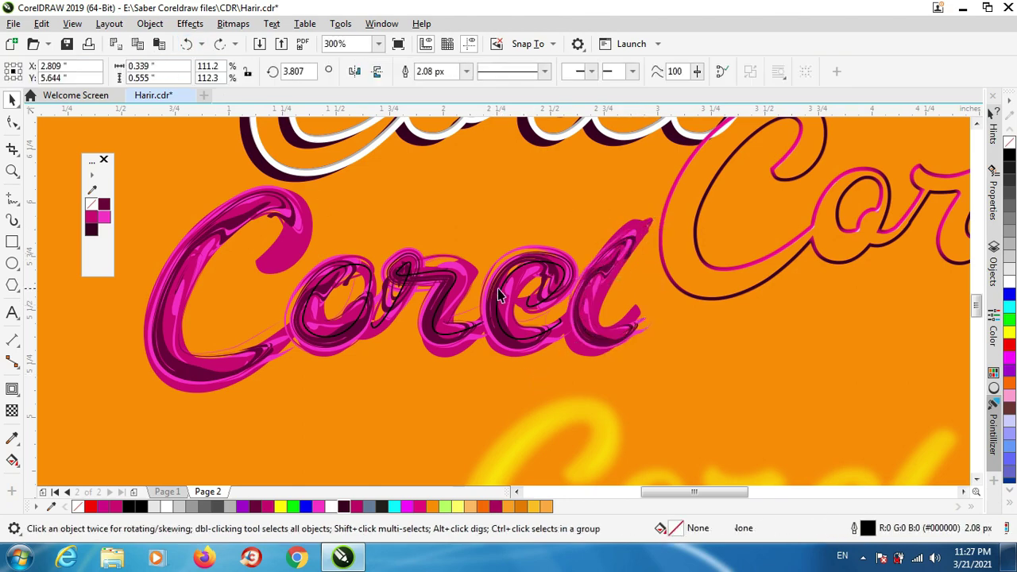
left_click(551, 293)
left_click(556, 290)
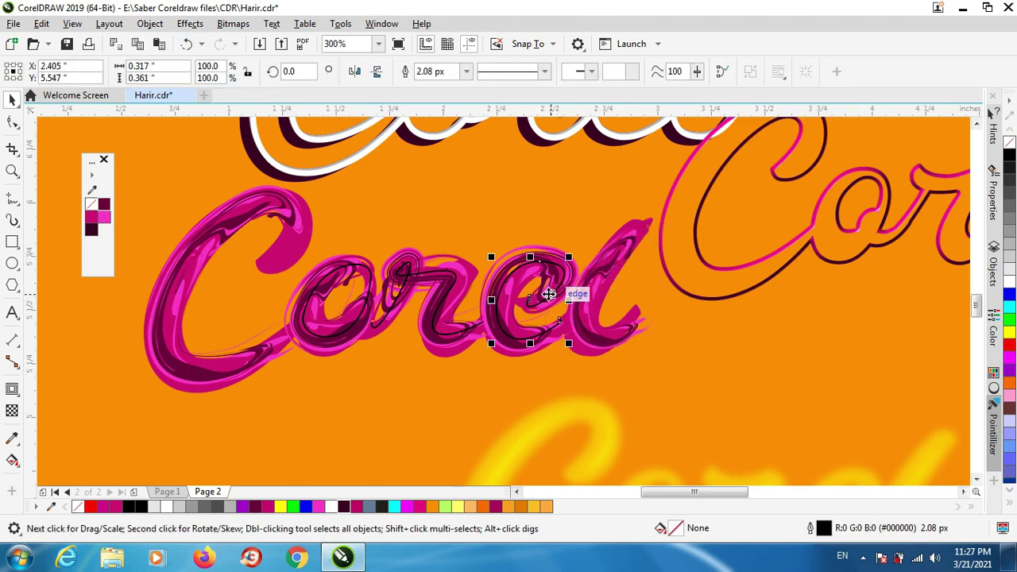
left_click(467, 306)
left_click(445, 308)
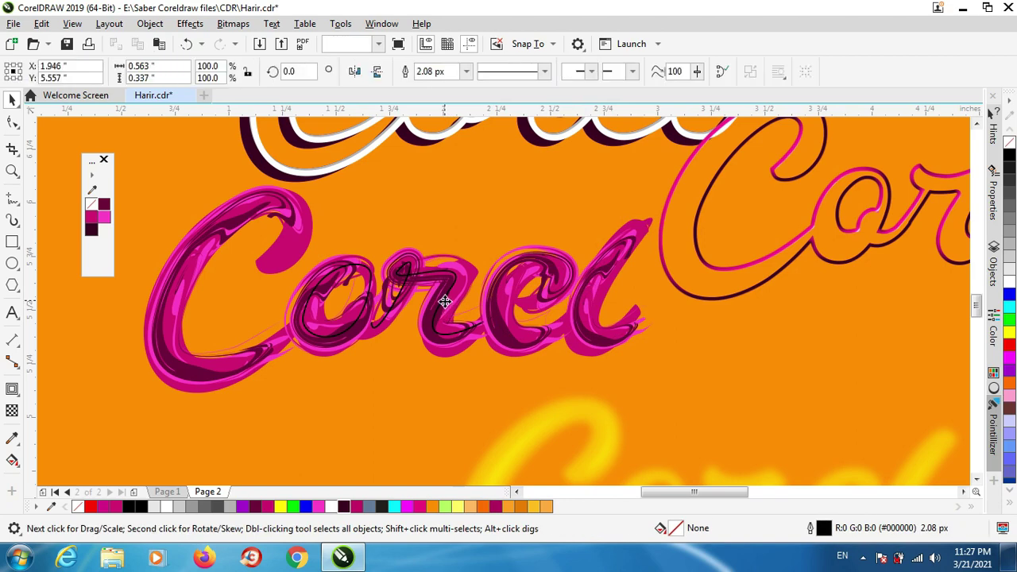
left_click(391, 313)
left_click(365, 313)
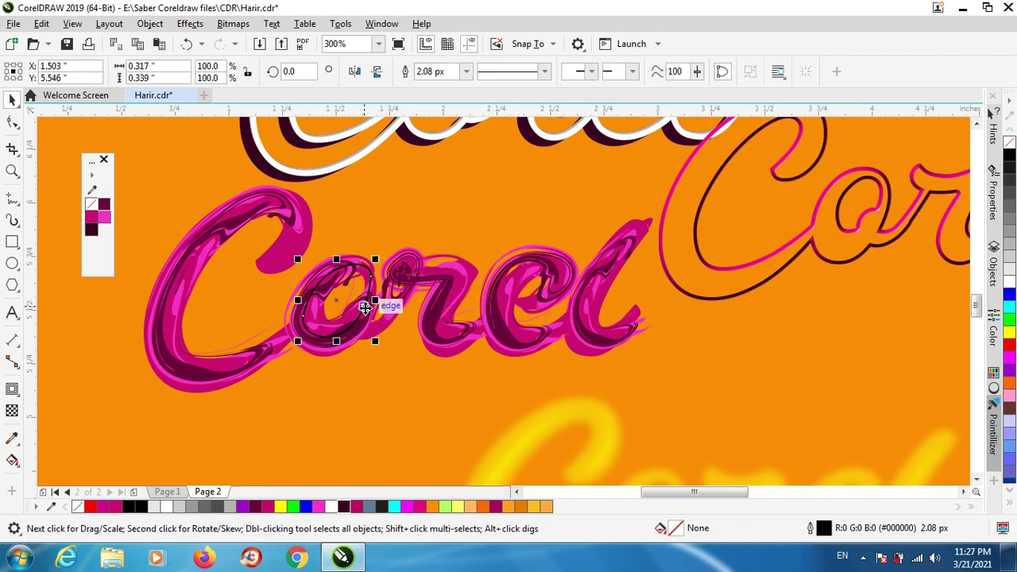
left_click(397, 291)
scroll(413, 288, "down", 1)
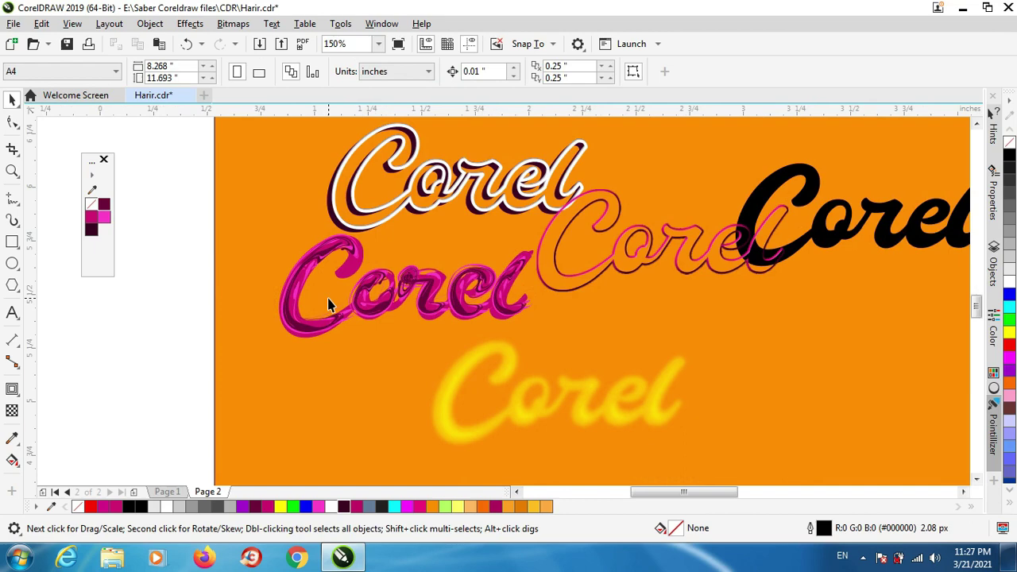
- Select the five pink letter strokes and group them with Ctrl+G
scroll(336, 300, "up", 1)
left_click(302, 358)
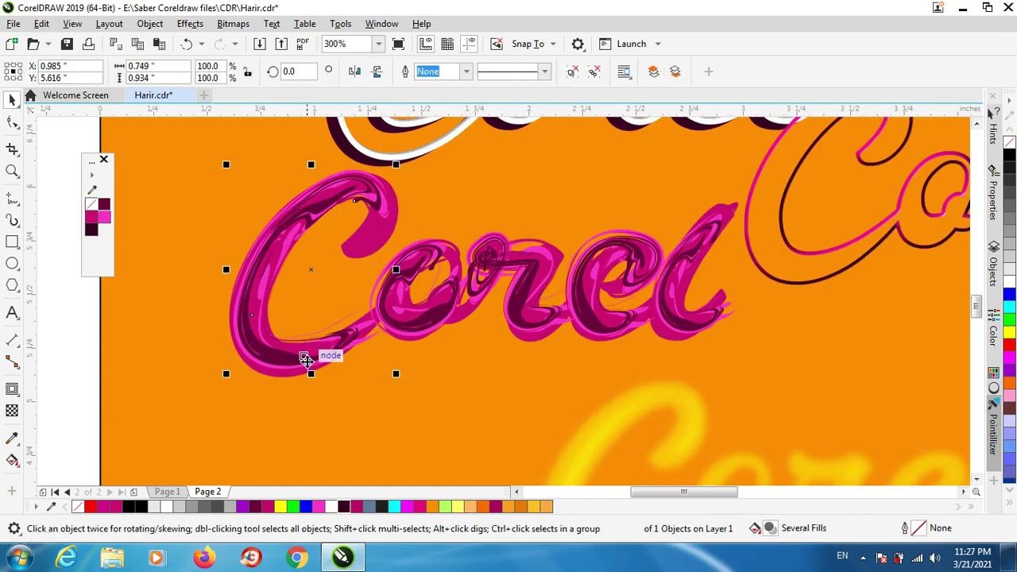
left_click(421, 326, "shift")
left_click(557, 323, "shift")
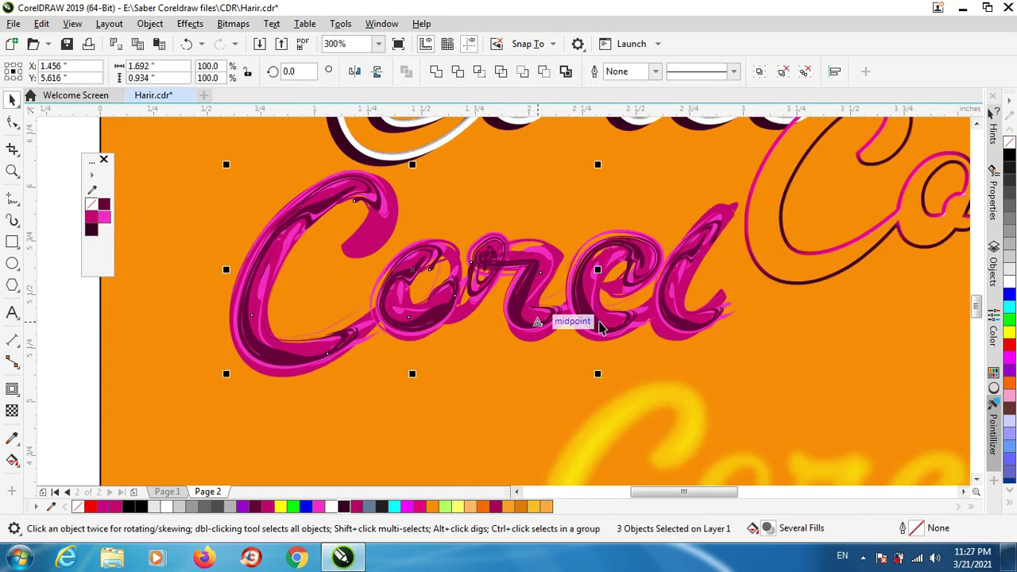
left_click(664, 333, "shift")
left_click(682, 328, "shift")
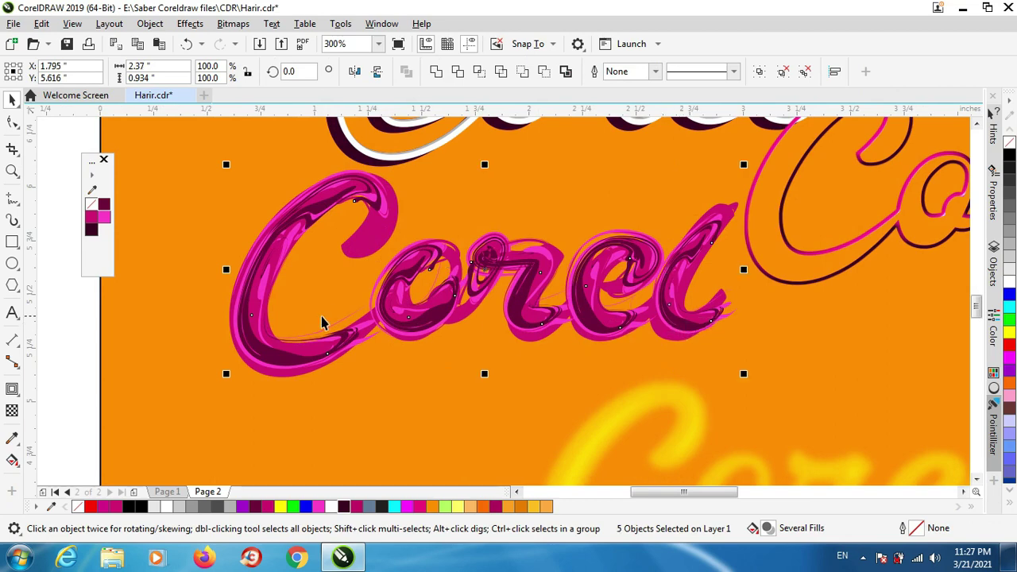
key("ctrl+g")
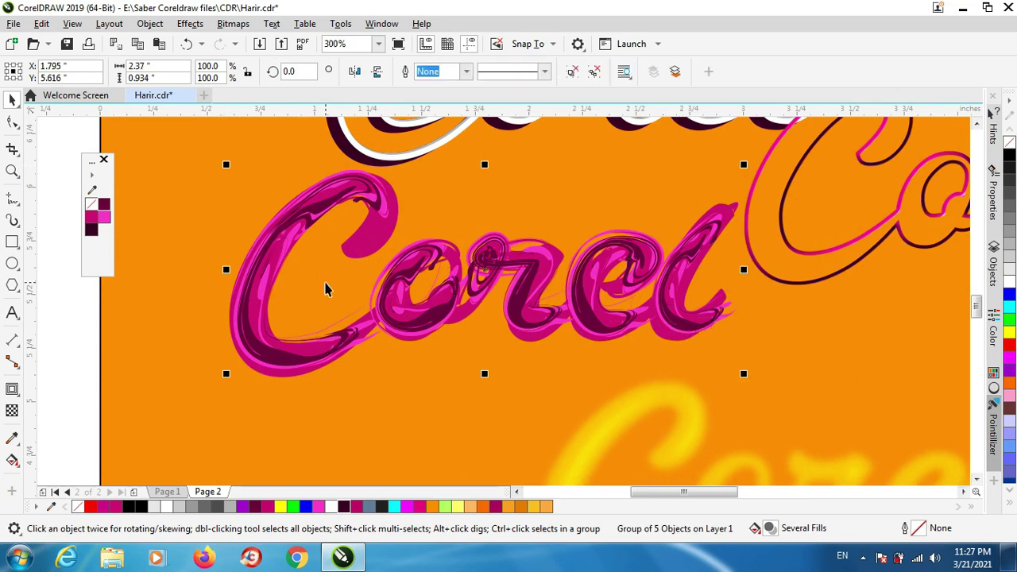
key("ctrl+l")
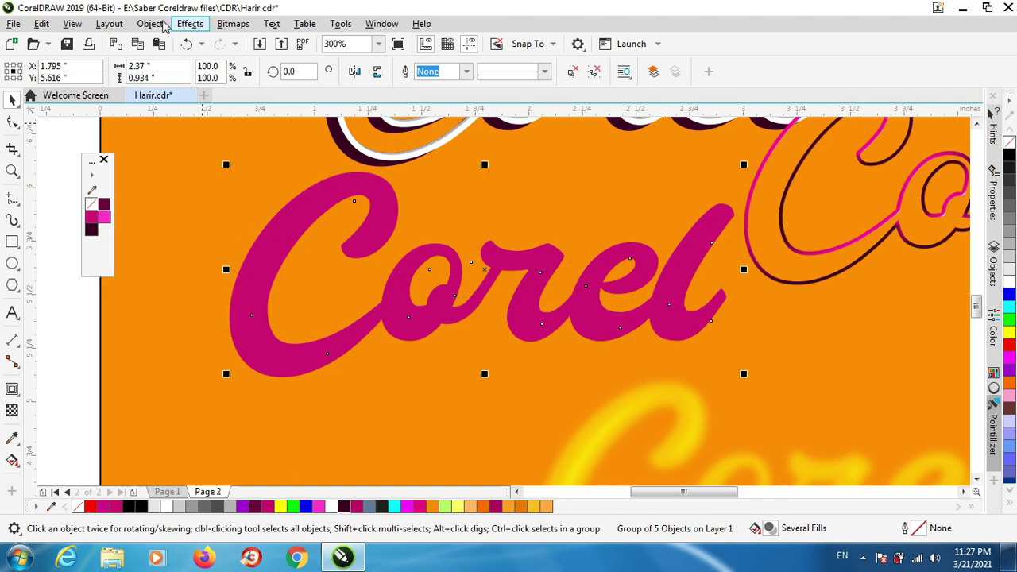
- PowerClip the stroke group inside the solid magenta Corel shape
left_click(163, 24)
mouse_move(242, 50)
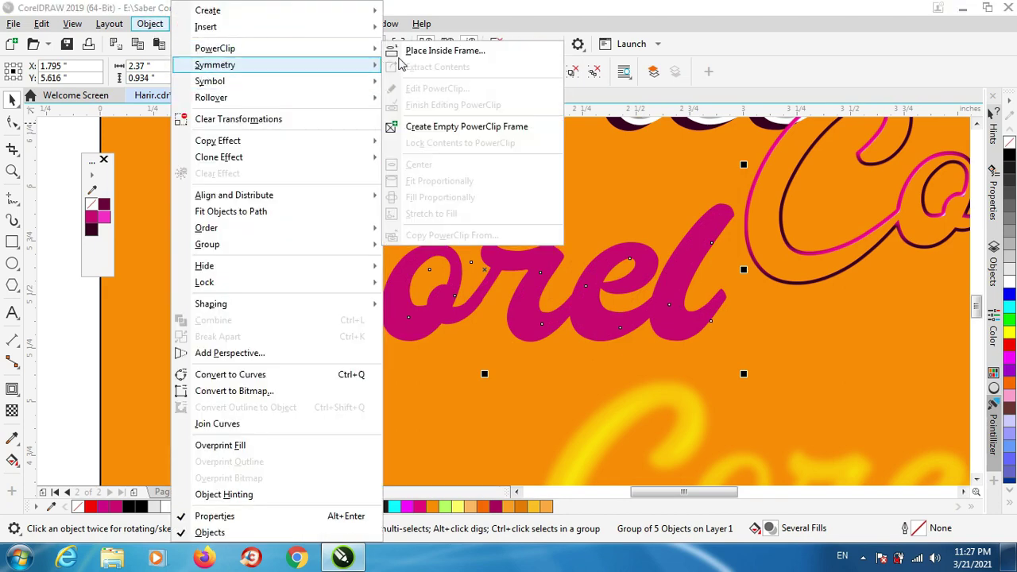
left_click(445, 50)
left_click(395, 302)
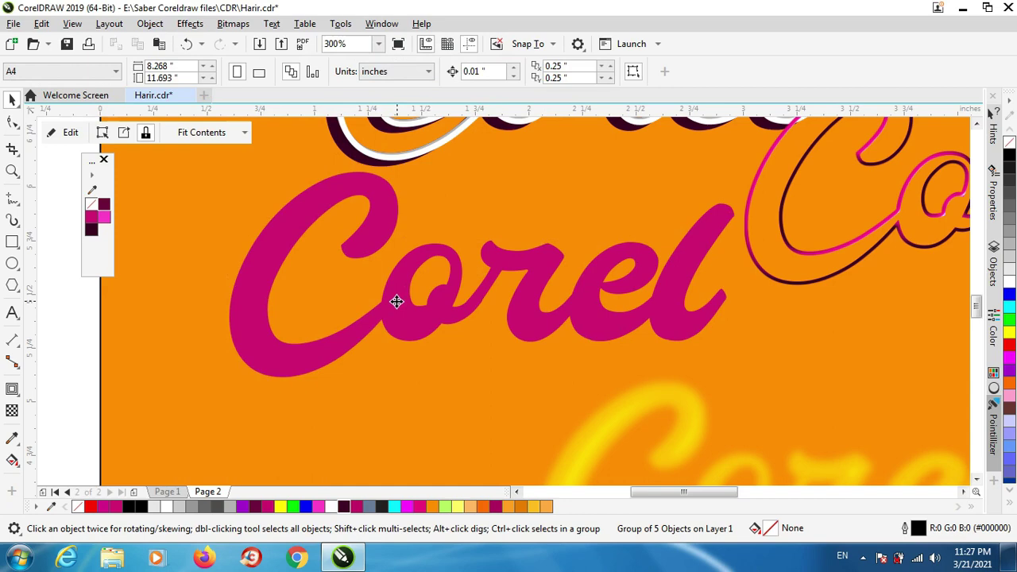
scroll(372, 288, "down", 2)
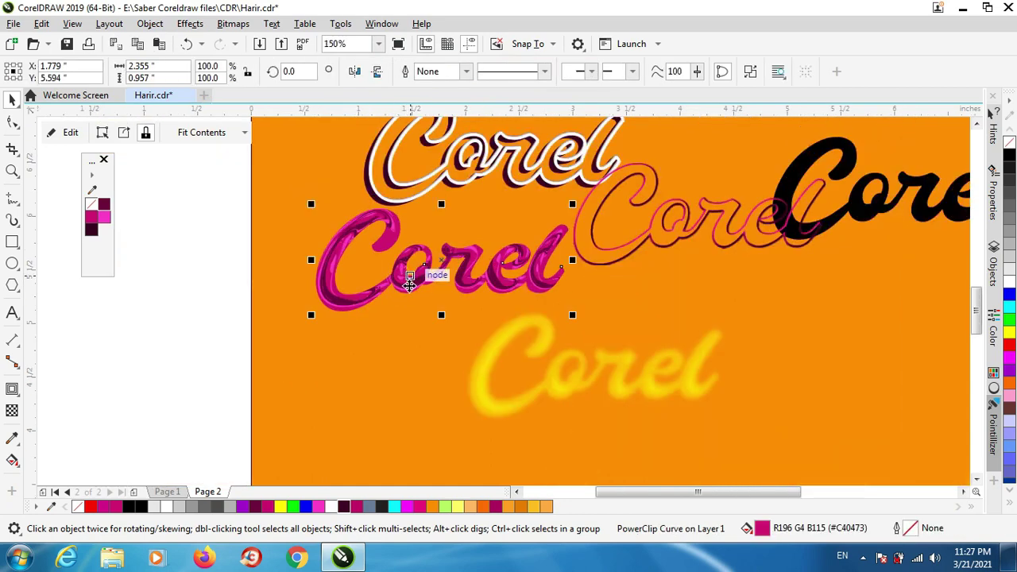
left_click(214, 307)
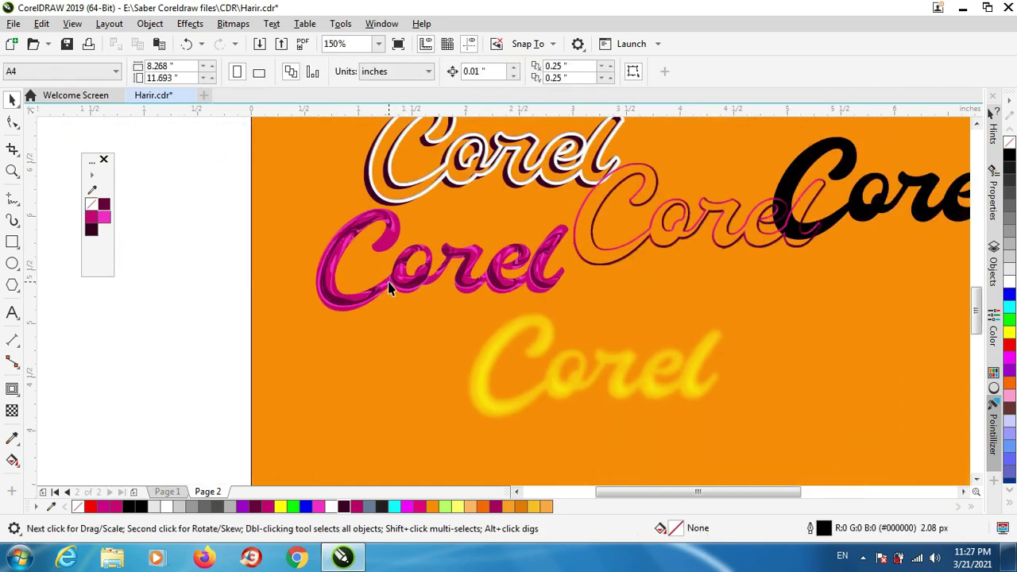
scroll(389, 287, "up", 2)
scroll(390, 281, "down", 2)
- Marquee-select all parts of the blurred yellow Corel and group them
left_click(483, 366)
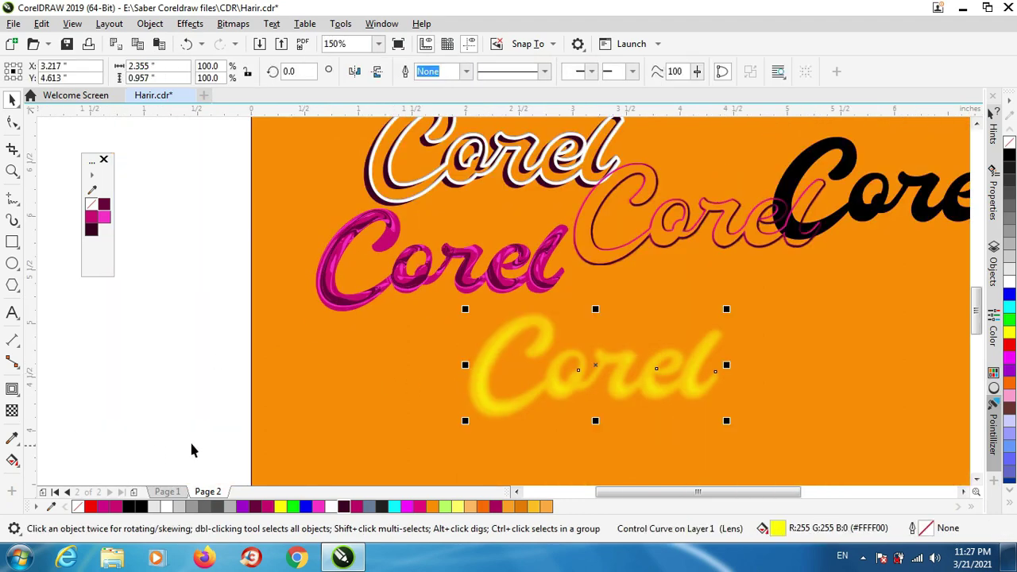
left_click_drag(210, 447, 316, 449)
left_click_drag(768, 299, 768, 300)
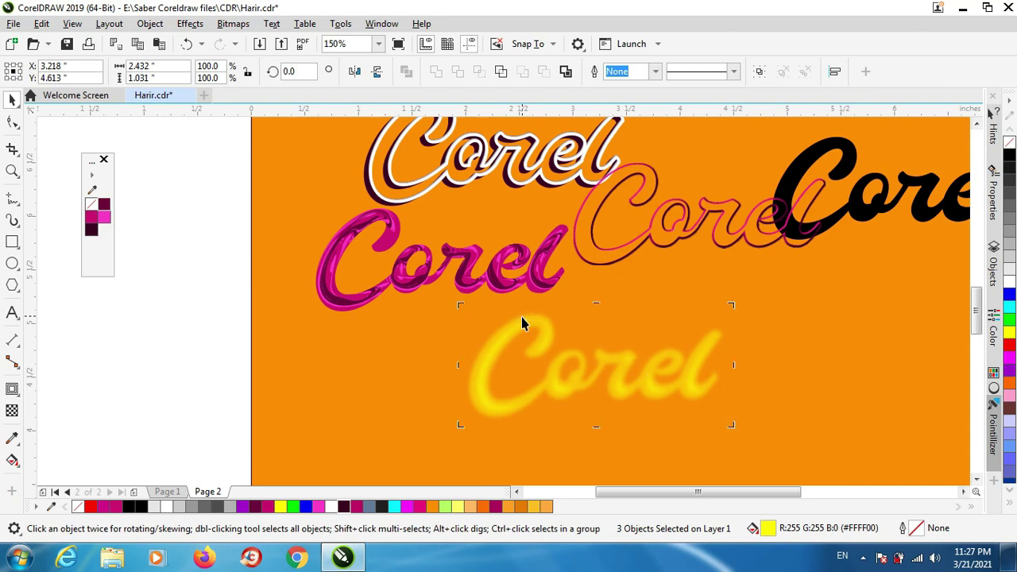
key("ctrl+g")
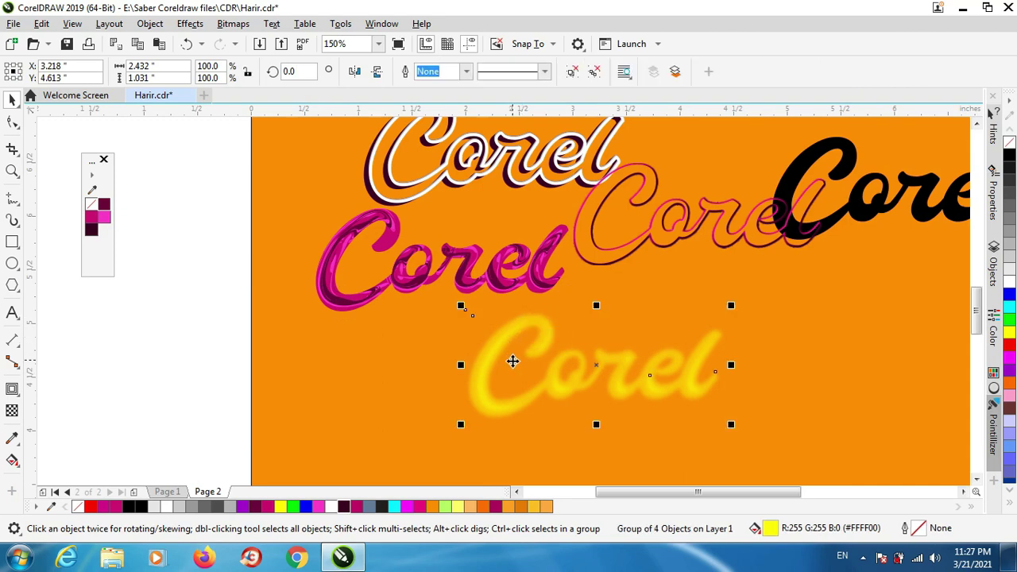
- Place the yellow group inside the pink Corel with PowerClip
left_click(155, 26)
mouse_move(349, 50)
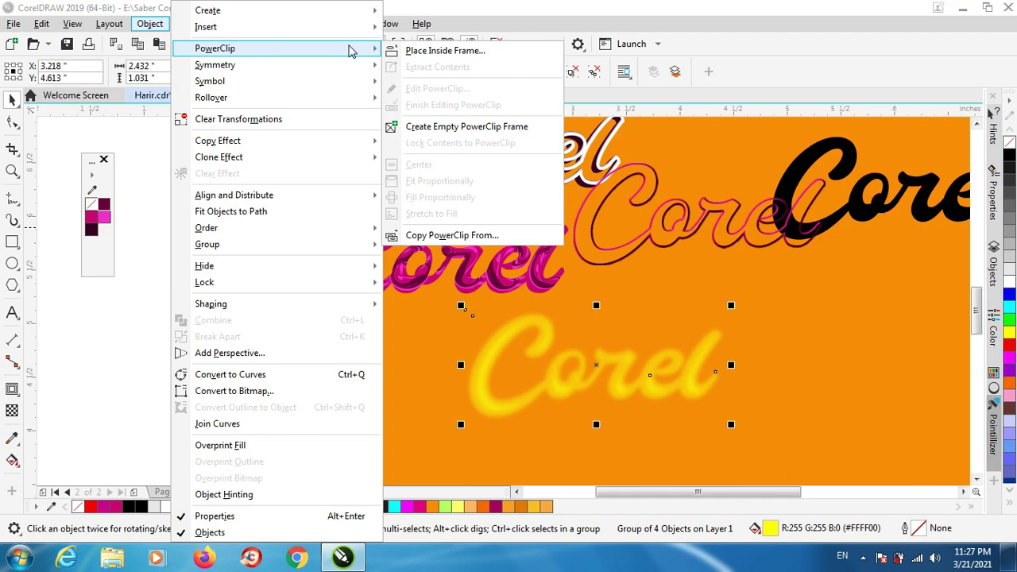
left_click(397, 51)
left_click(402, 274)
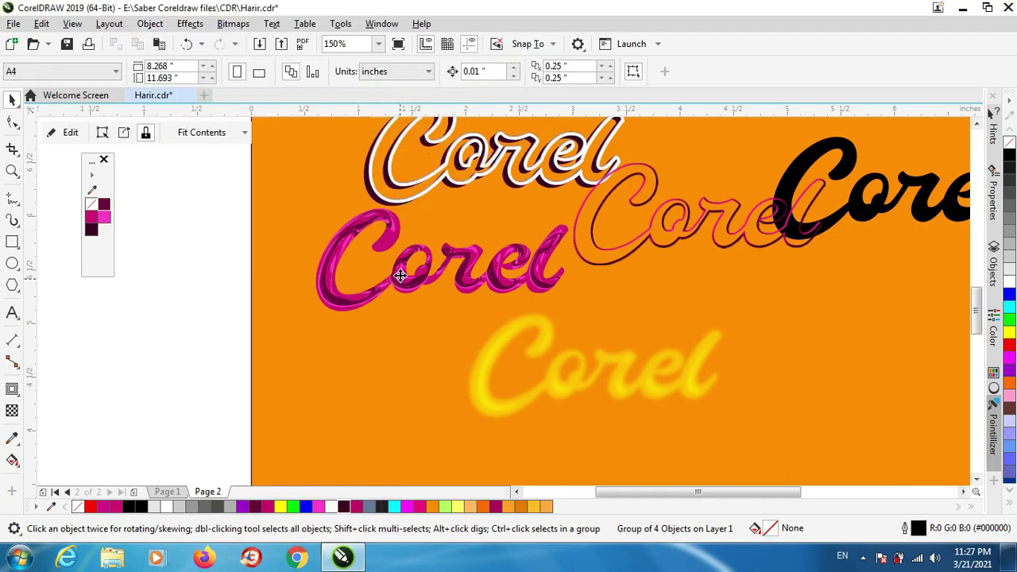
scroll(381, 209, "up", 2)
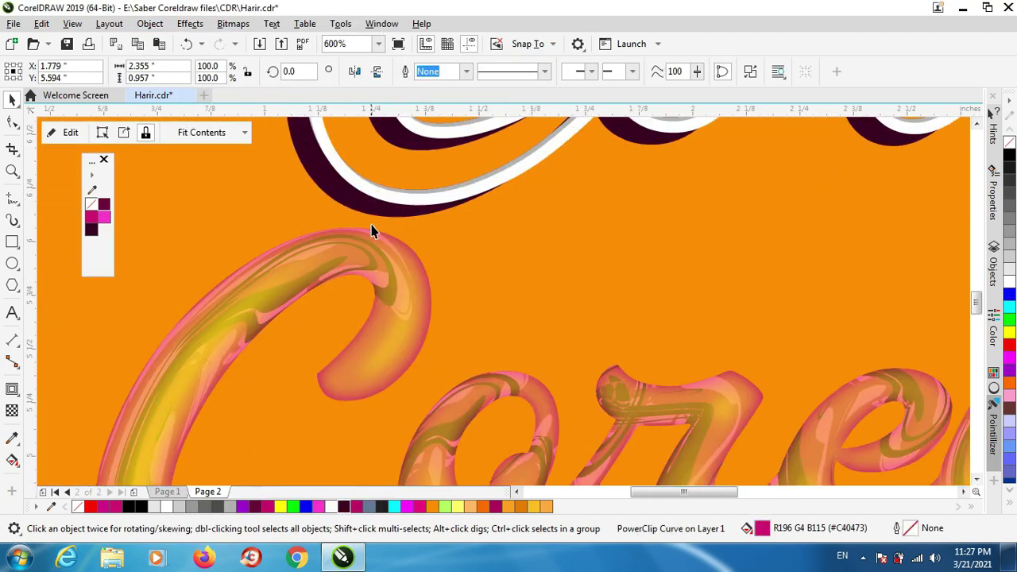
scroll(373, 231, "down", 1)
- Edit the PowerClip contents to put the yellow glow group behind the pink strokes
right_click(391, 272)
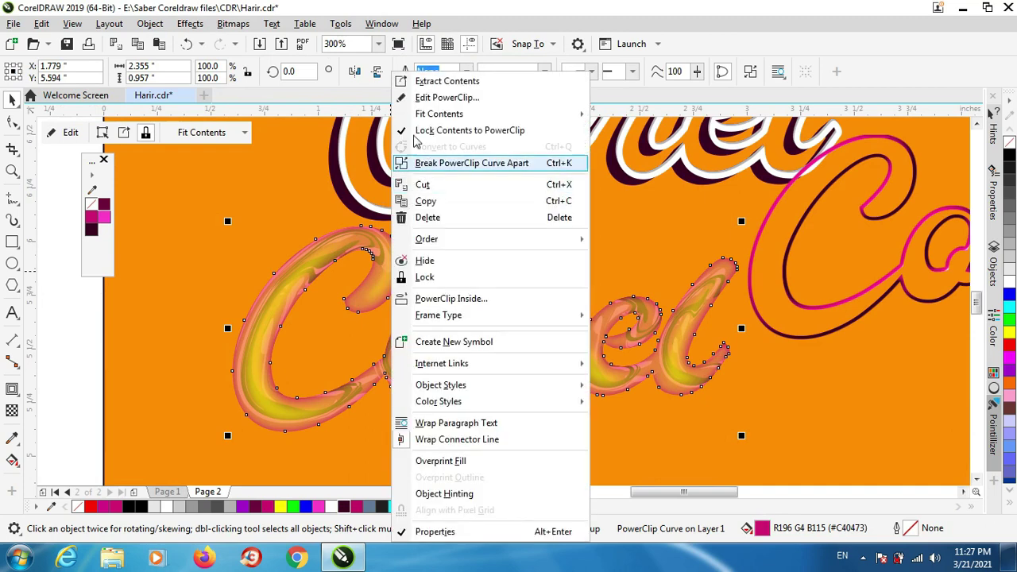
left_click(433, 98)
left_click(291, 317)
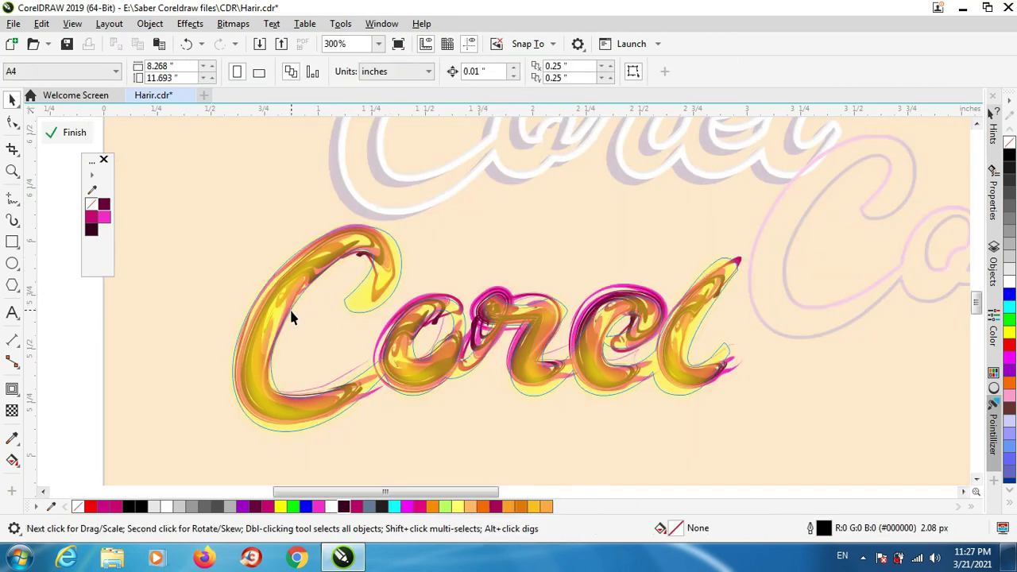
left_click(275, 315)
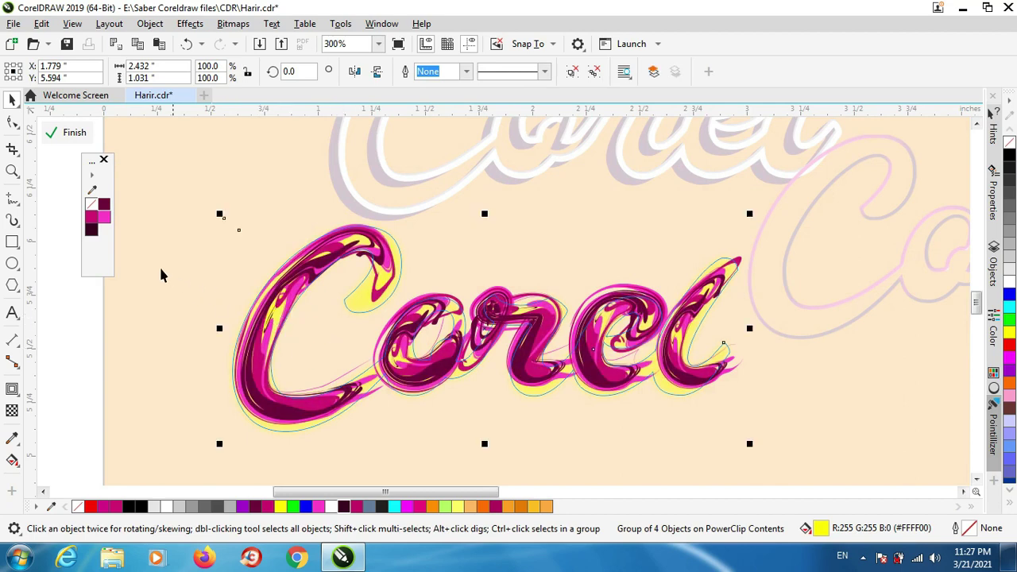
left_click(71, 133)
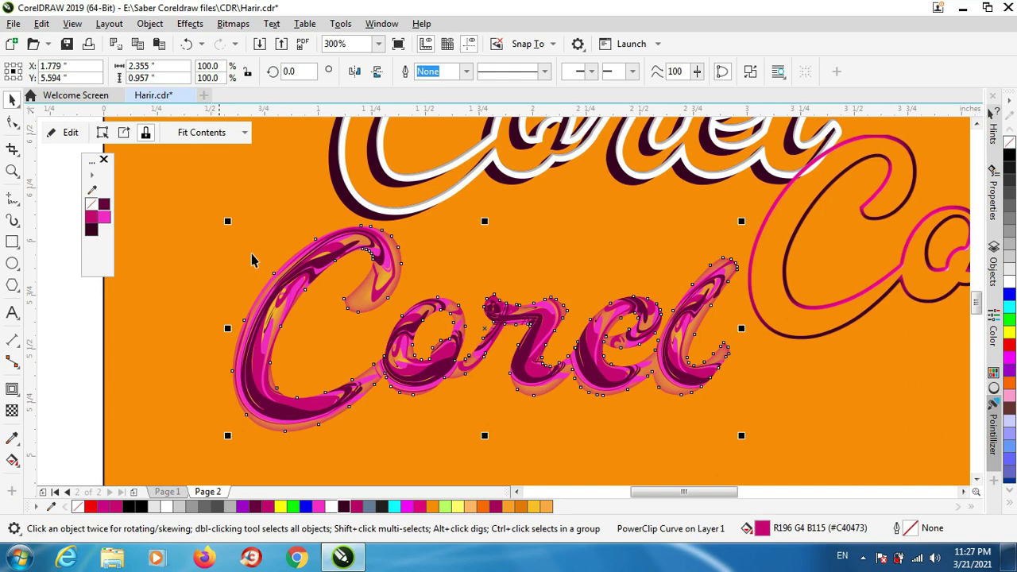
scroll(381, 254, "down", 2)
scroll(394, 298, "up", 1)
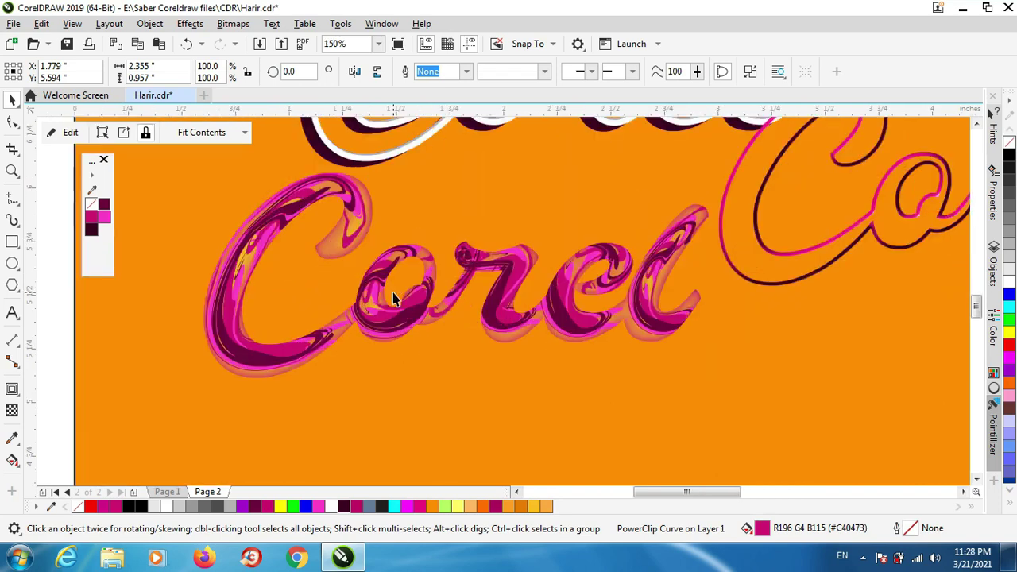
left_click(393, 298)
scroll(415, 337, "down", 1)
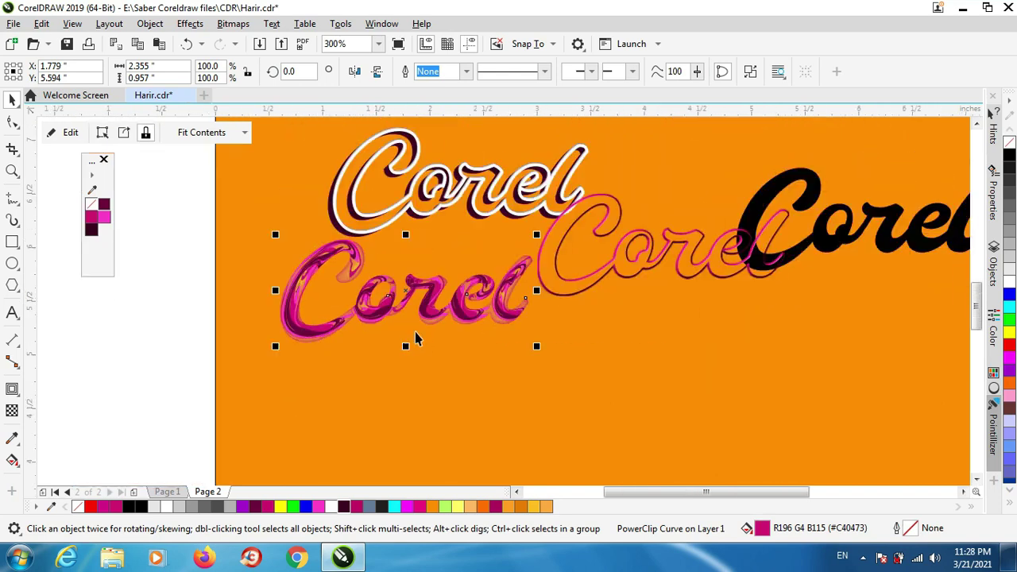
scroll(448, 310, "down", 1)
scroll(445, 295, "up", 1)
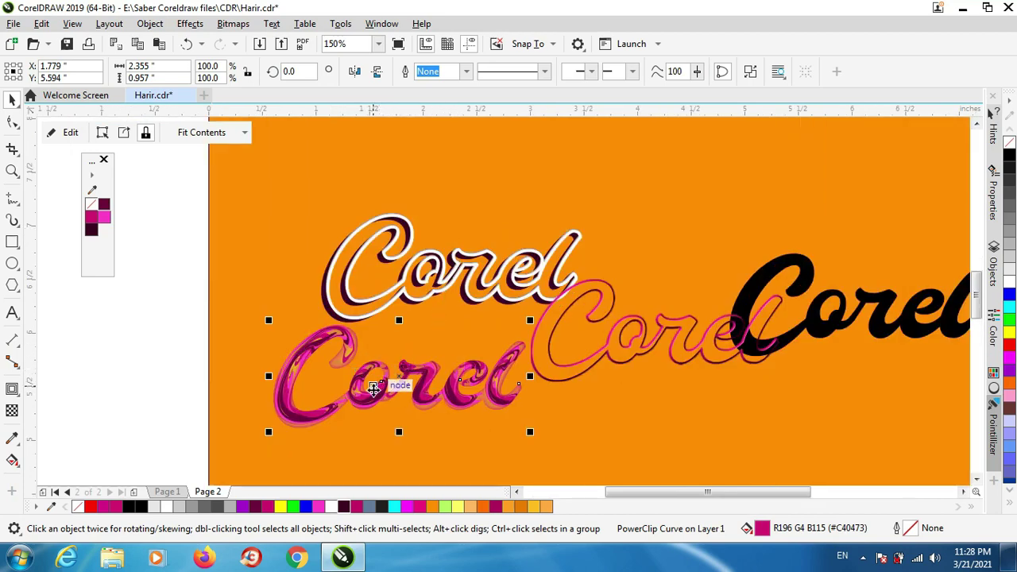
mouse_move(313, 343)
left_mouse_down()
mouse_move(257, 337)
mouse_move(280, 271)
mouse_move(275, 240)
left_mouse_up()
scroll(275, 240, "up", 1)
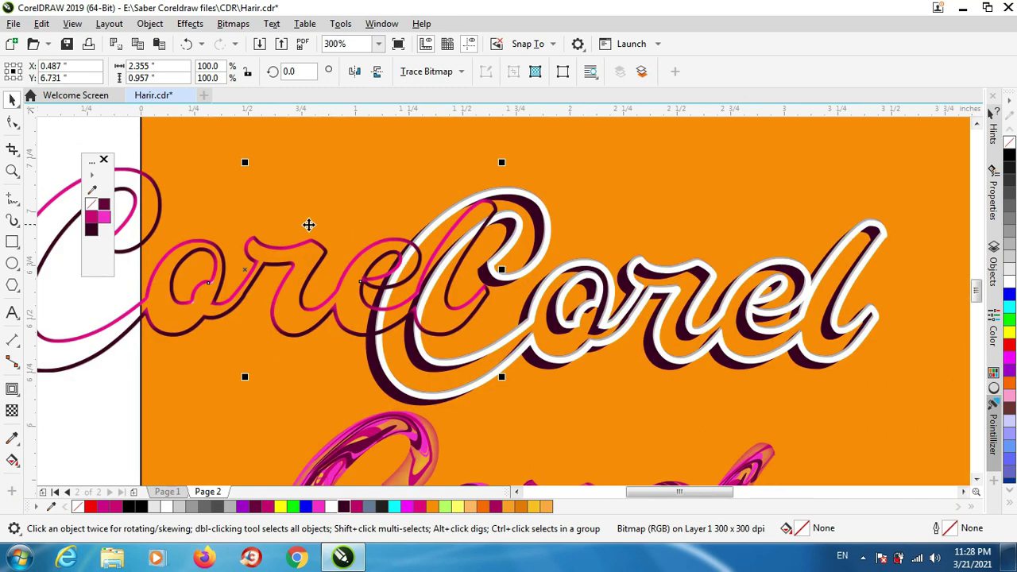
scroll(308, 225, "down", 1)
scroll(307, 230, "up", 1)
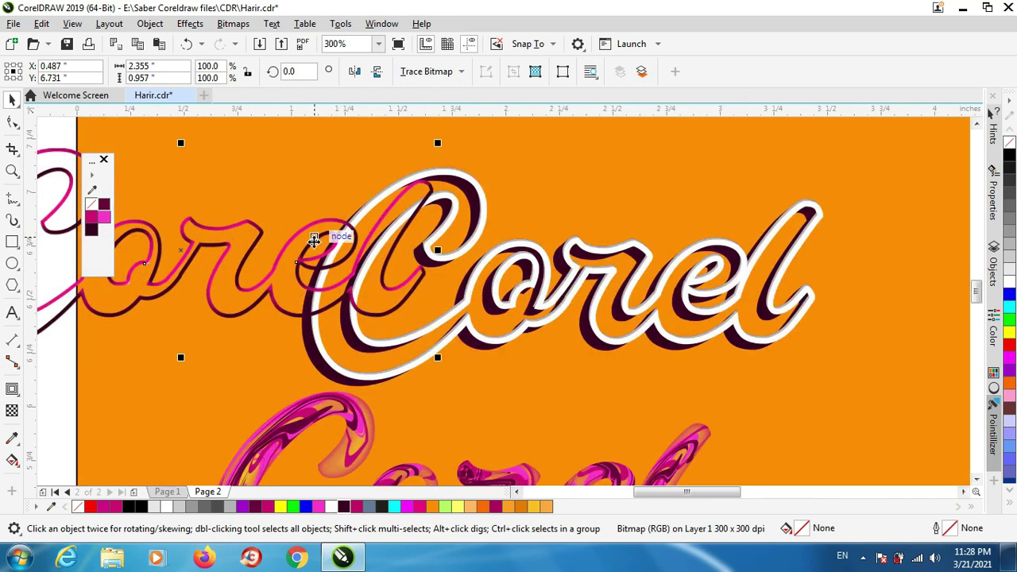
scroll(314, 240, "down", 1)
left_click_drag(247, 256, 386, 368)
scroll(386, 368, "up", 2)
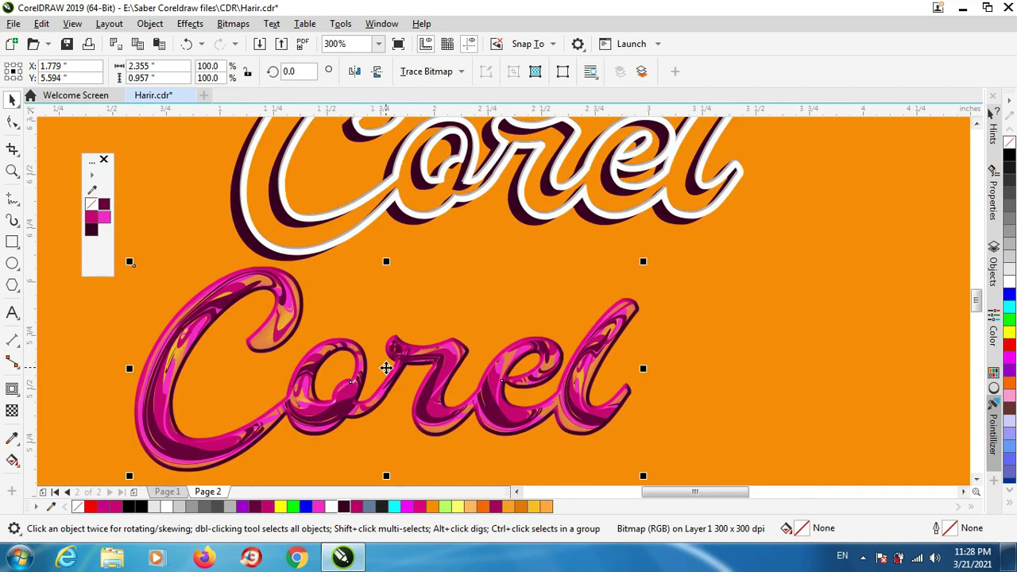
scroll(386, 368, "up", 2)
scroll(465, 358, "up", 2)
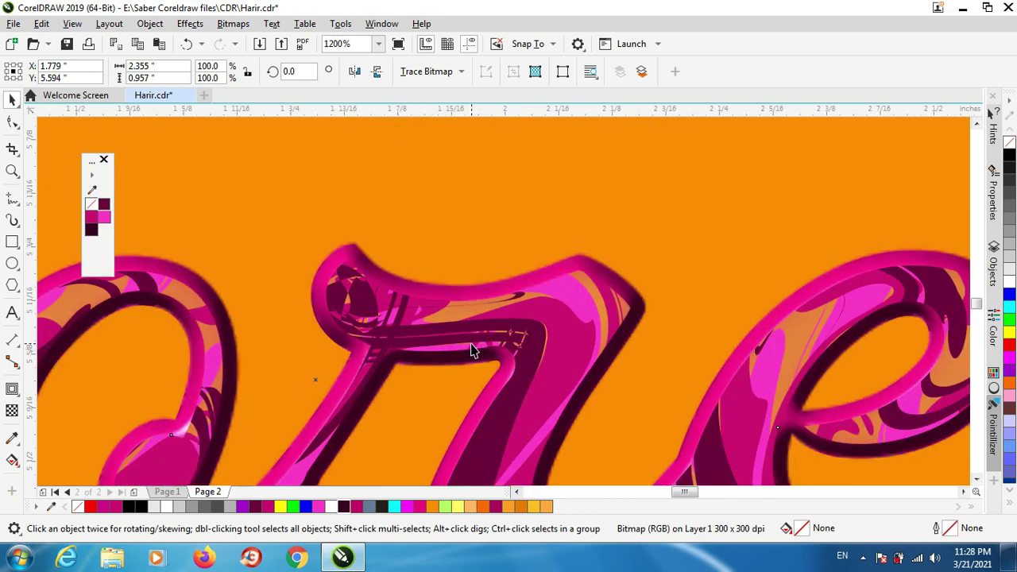
scroll(477, 347, "down", 4)
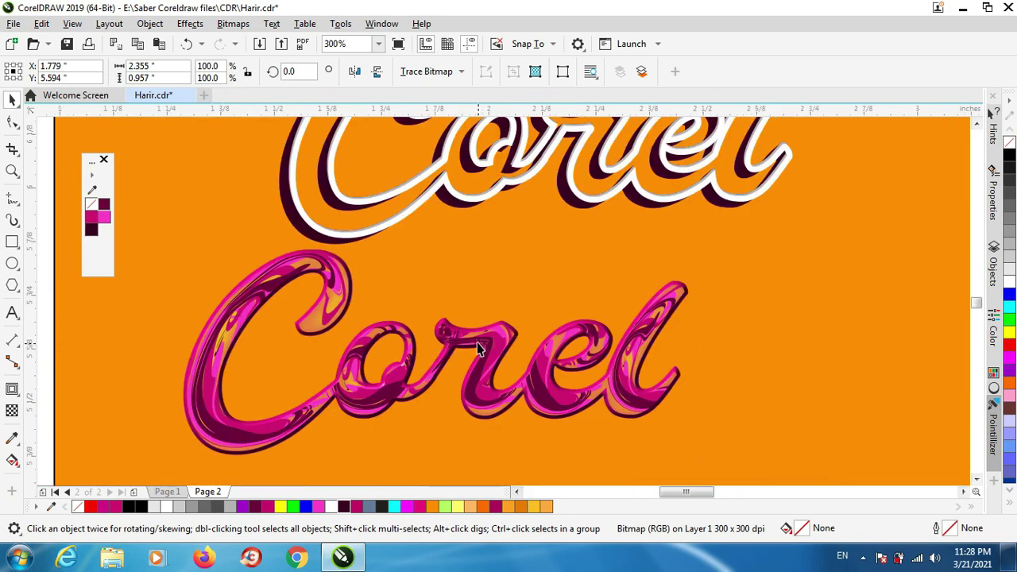
scroll(477, 347, "up", 2)
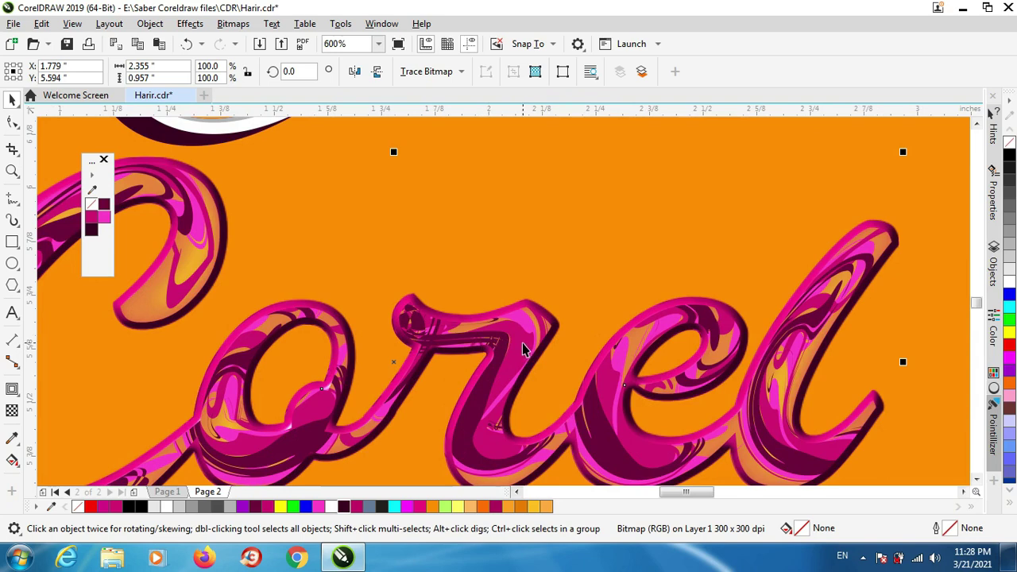
- Marquee-select both pink Corel objects and group them
scroll(586, 306, "down", 4)
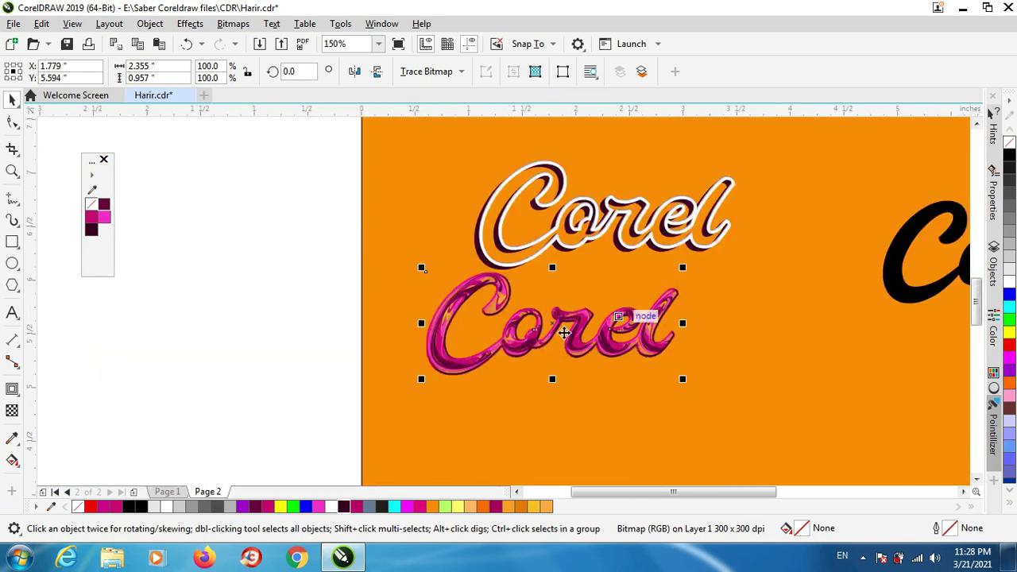
left_click_drag(333, 395, 712, 258)
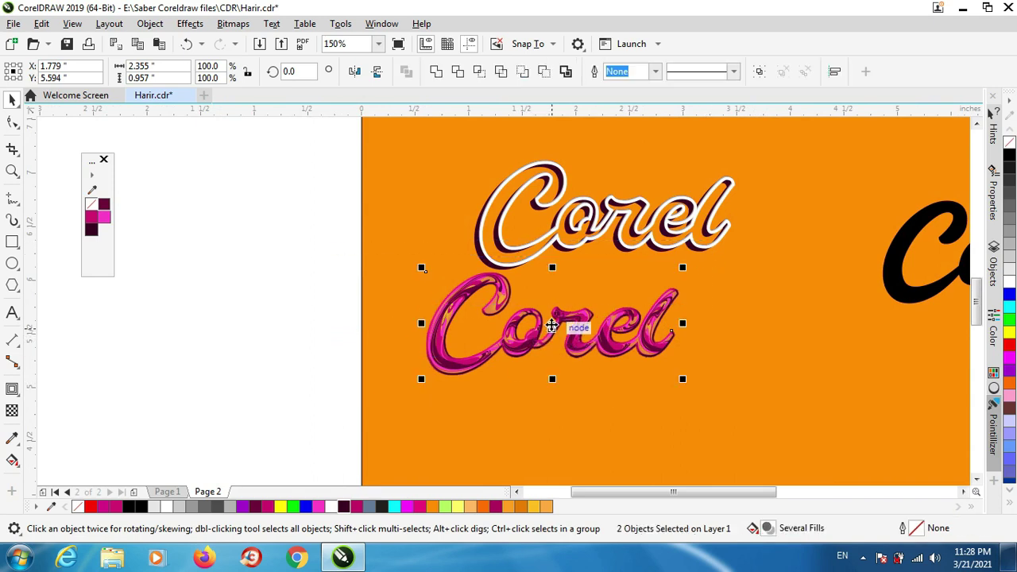
key("ctrl+g")
- Move the pink group onto the white-outlined Corel and nudge it into exact alignment
left_click_drag(554, 329, 610, 214)
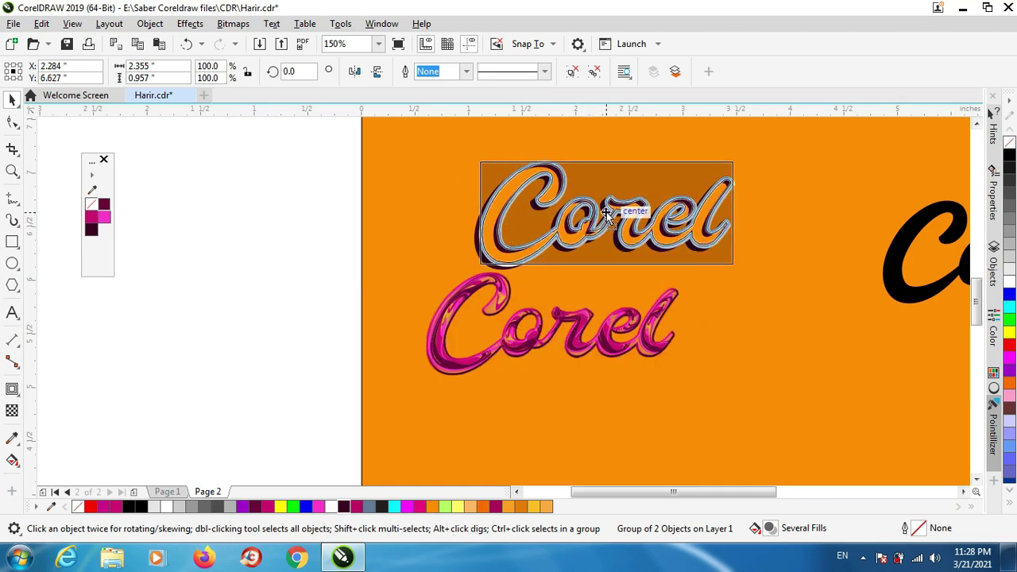
scroll(633, 201, "up", 2)
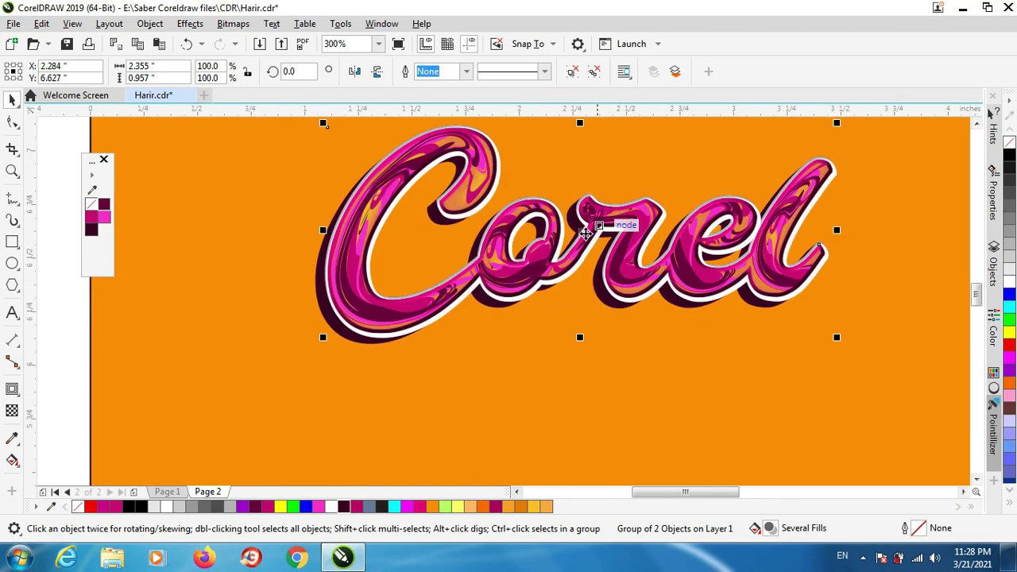
left_click_drag(566, 222, 564, 222)
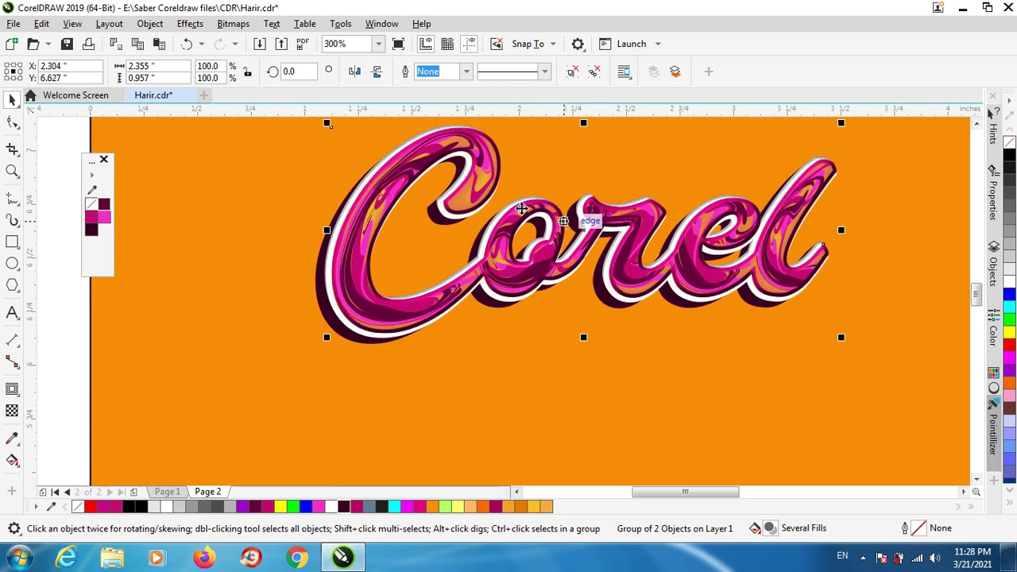
scroll(398, 185, "up", 3)
left_click_drag(396, 187, 394, 185)
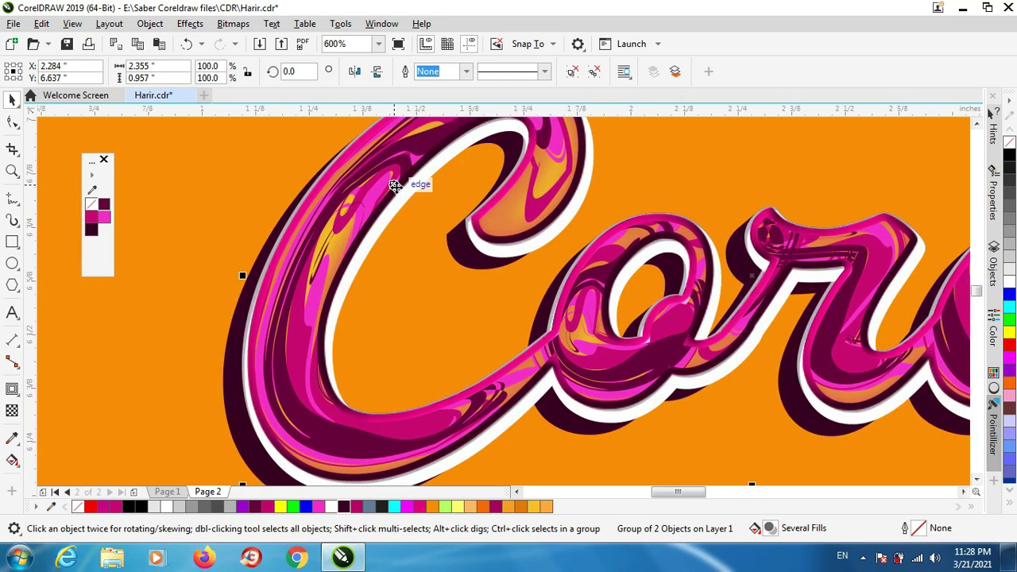
scroll(395, 185, "down", 4)
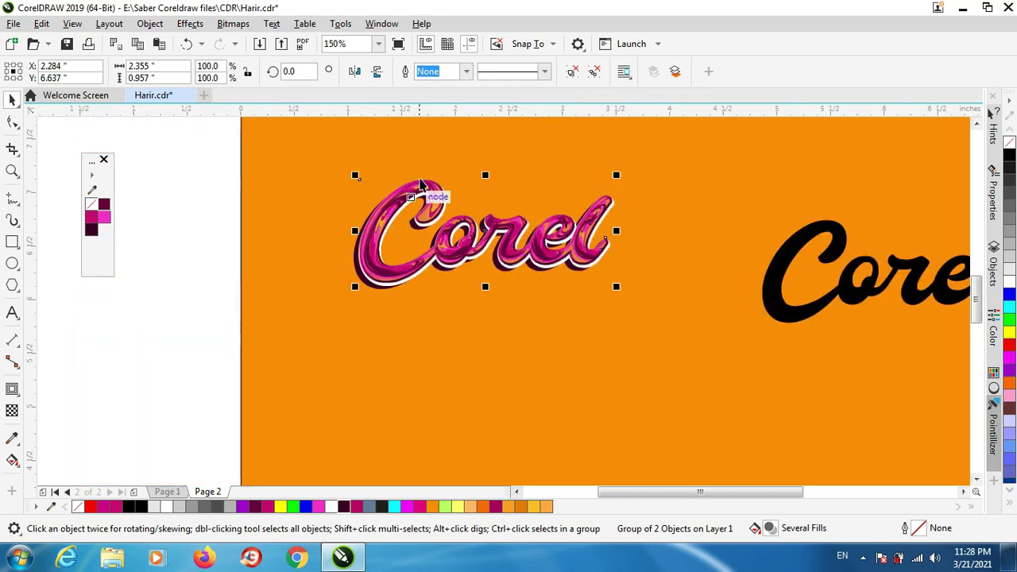
left_click_drag(423, 195, 423, 200)
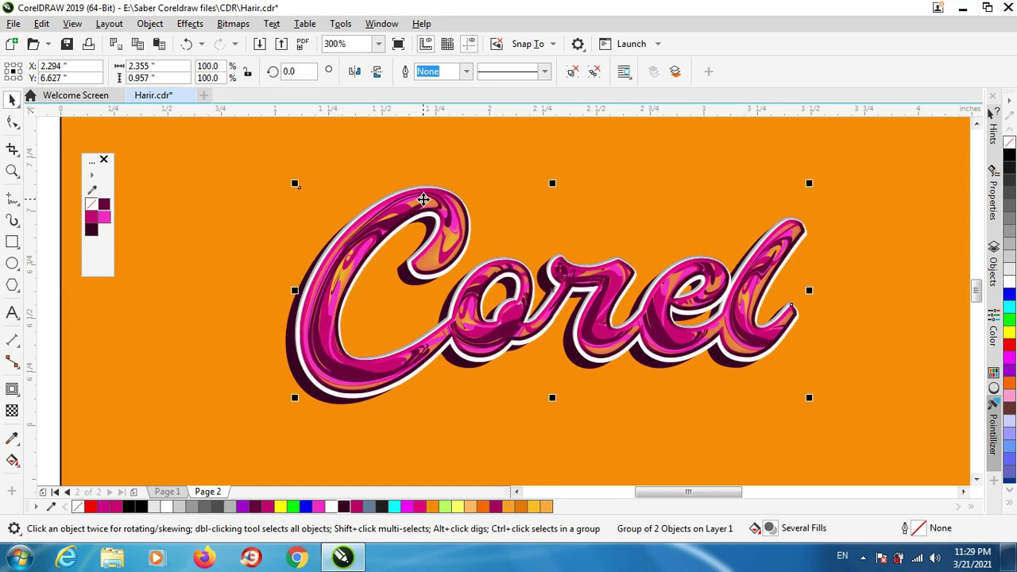
scroll(424, 200, "up", 1)
scroll(397, 186, "down", 1)
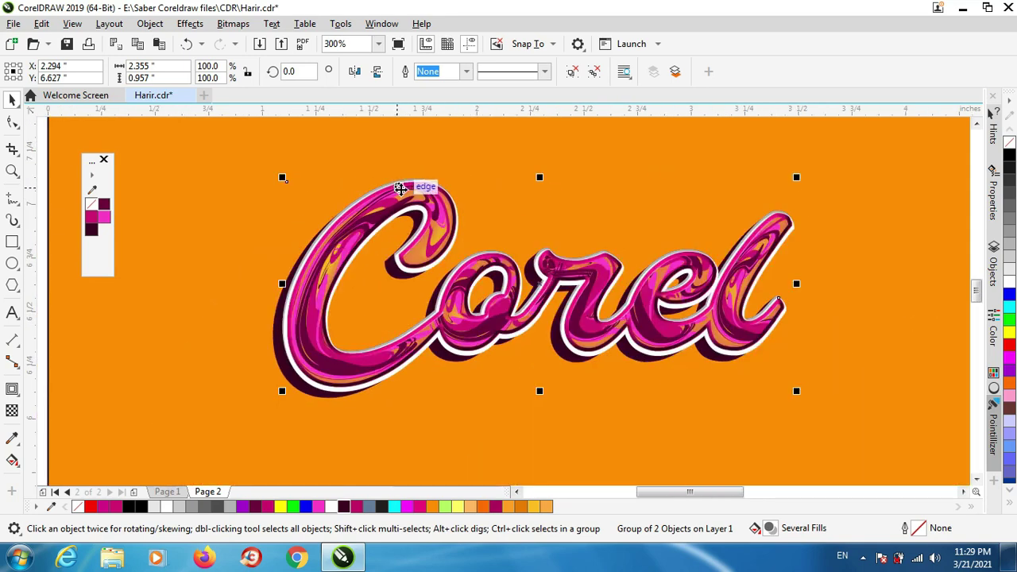
scroll(433, 230, "down", 1)
left_click(359, 182)
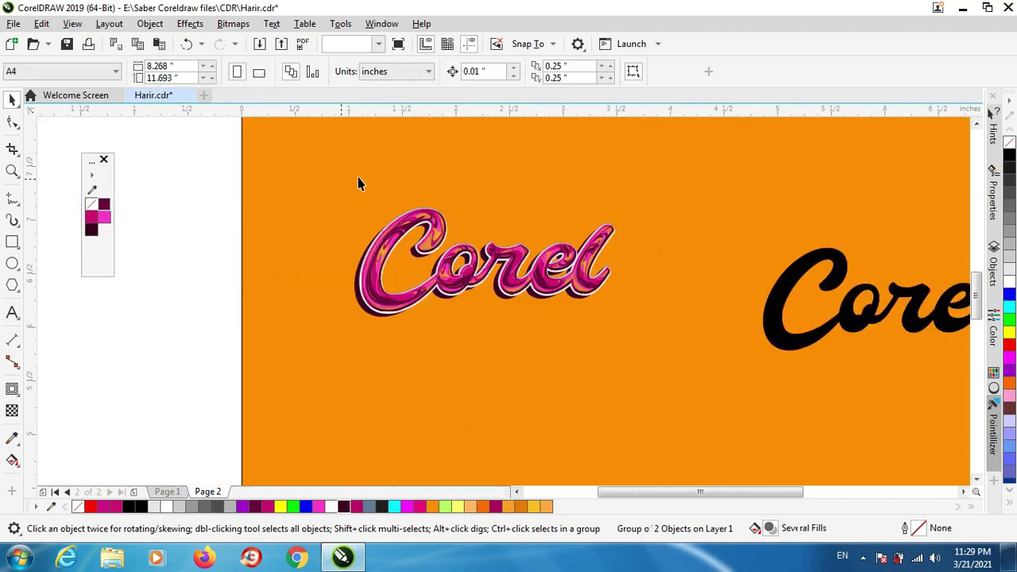
scroll(364, 191, "up", 1)
scroll(234, 167, "down", 1)
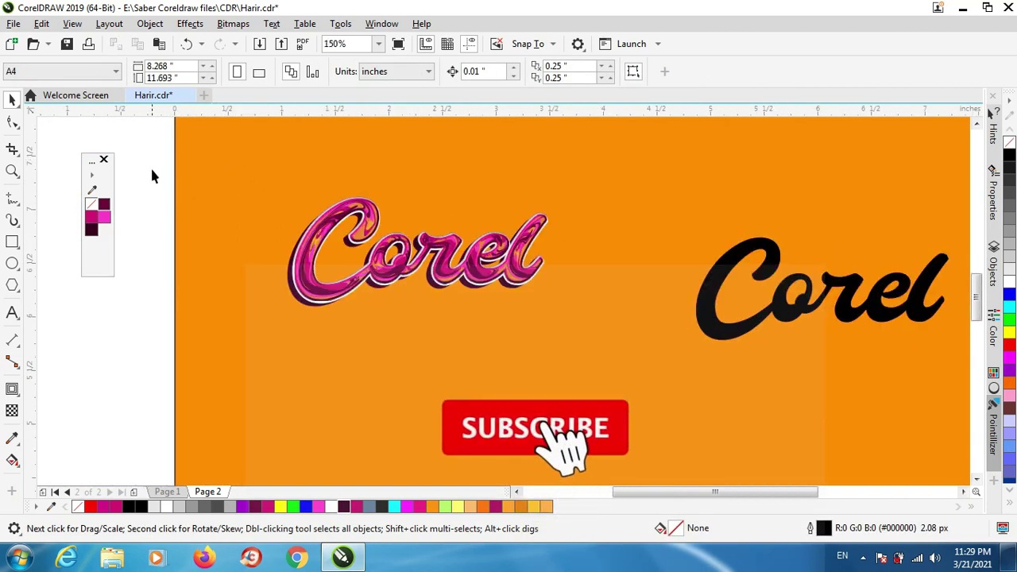
left_click_drag(151, 167, 586, 350)
scroll(457, 242, "up", 1)
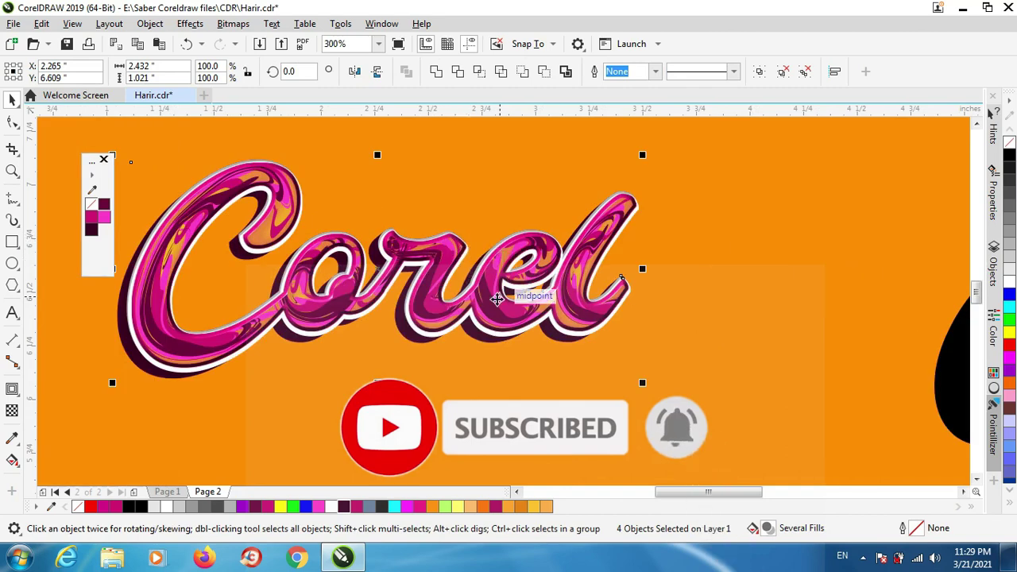
left_click(767, 336)
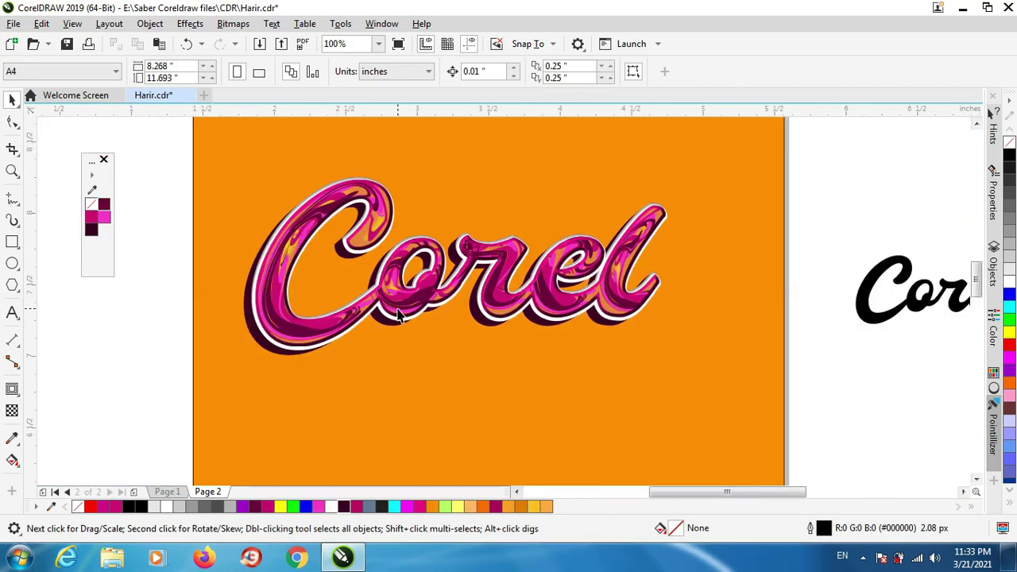
- Select the Corel lettering's clipping curve and enter Edit PowerClip mode for its marble contents
scroll(397, 318, "up", 1)
left_click(397, 362)
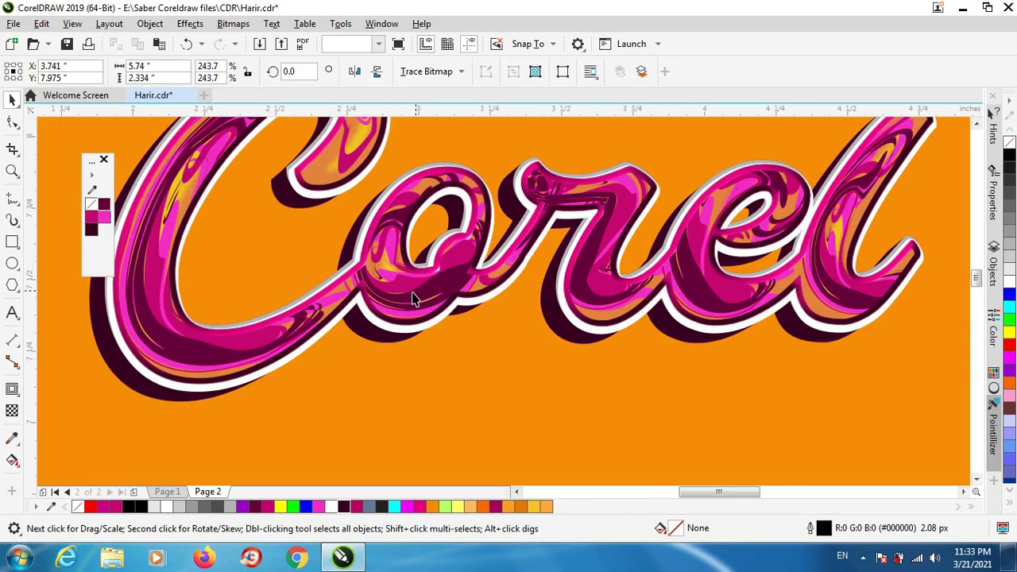
scroll(409, 290, "up", 1)
left_click(405, 278)
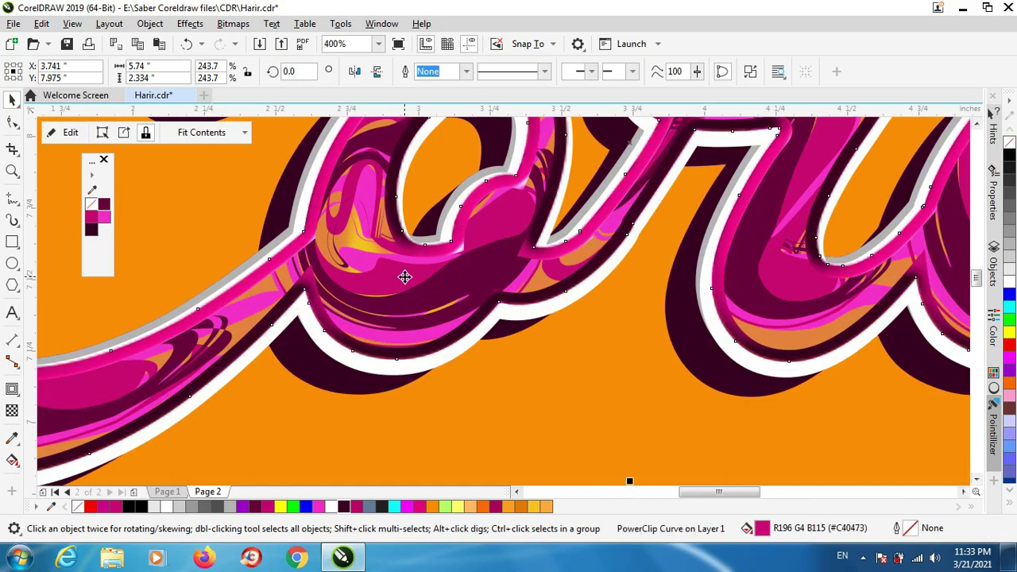
right_click(404, 276)
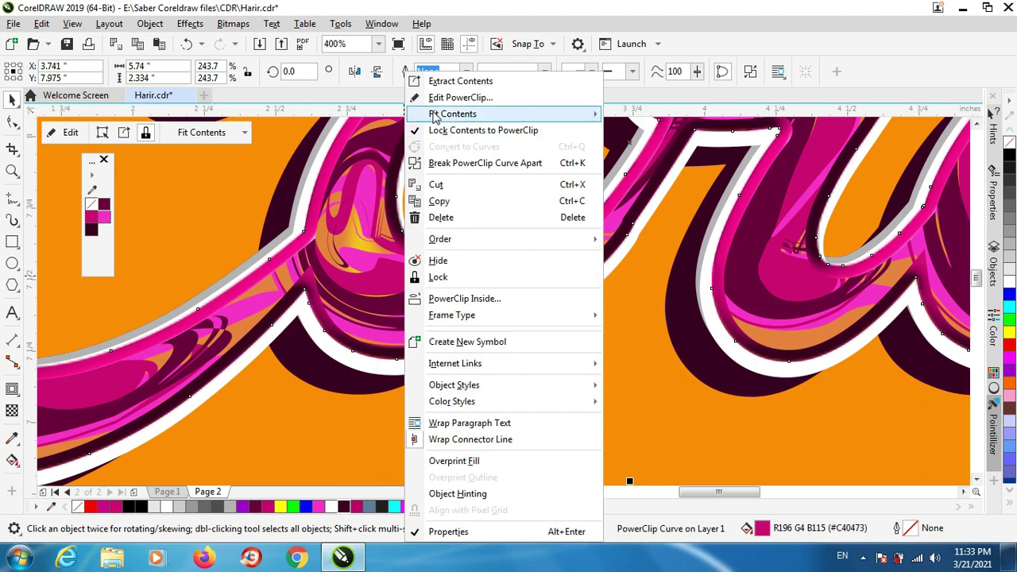
left_click(442, 98)
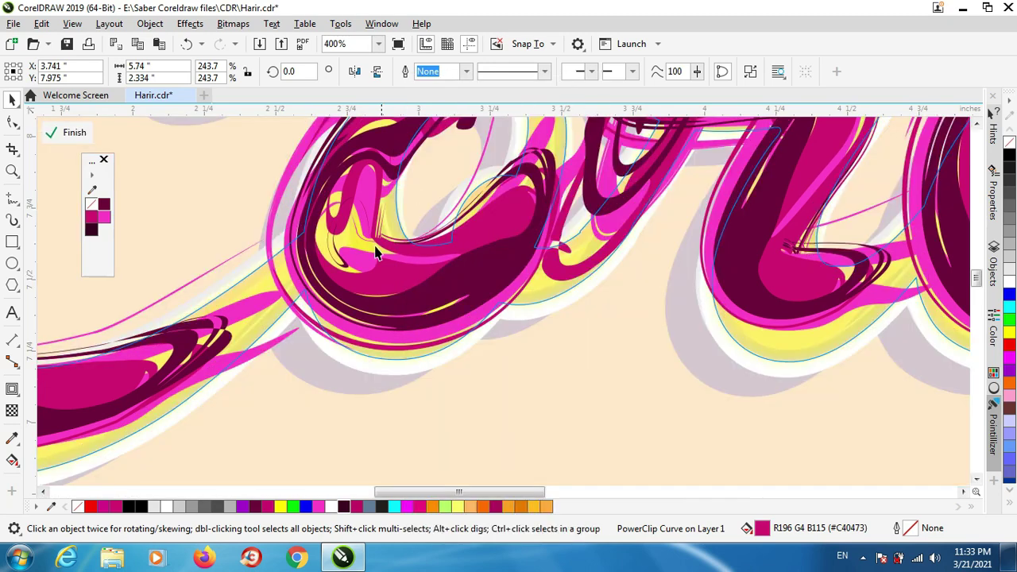
- Raise the marbled contents group's fountain transparency from 36 to 38
scroll(445, 314, "down", 3)
scroll(443, 310, "down", 2)
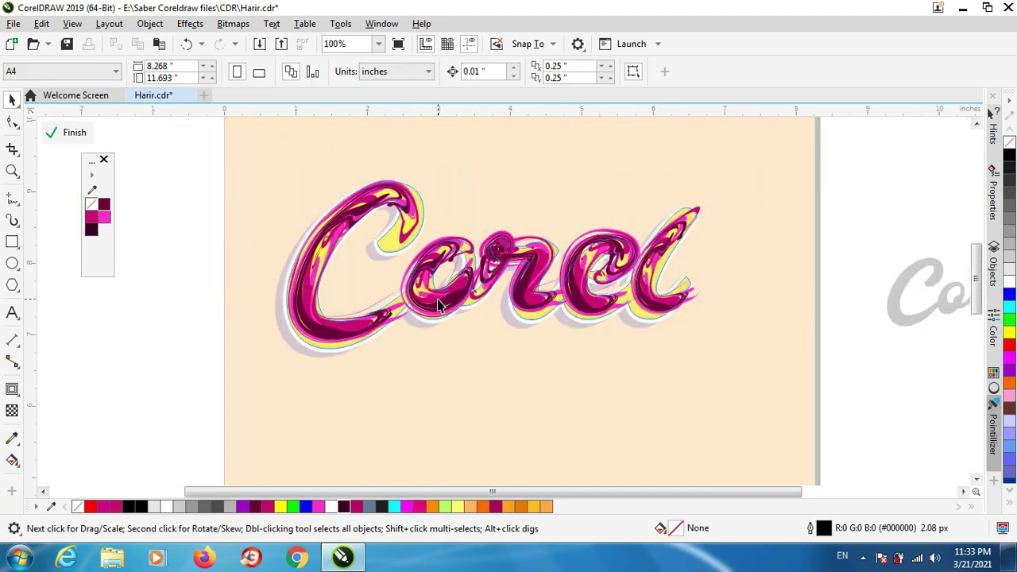
left_click(441, 301)
left_click(11, 410)
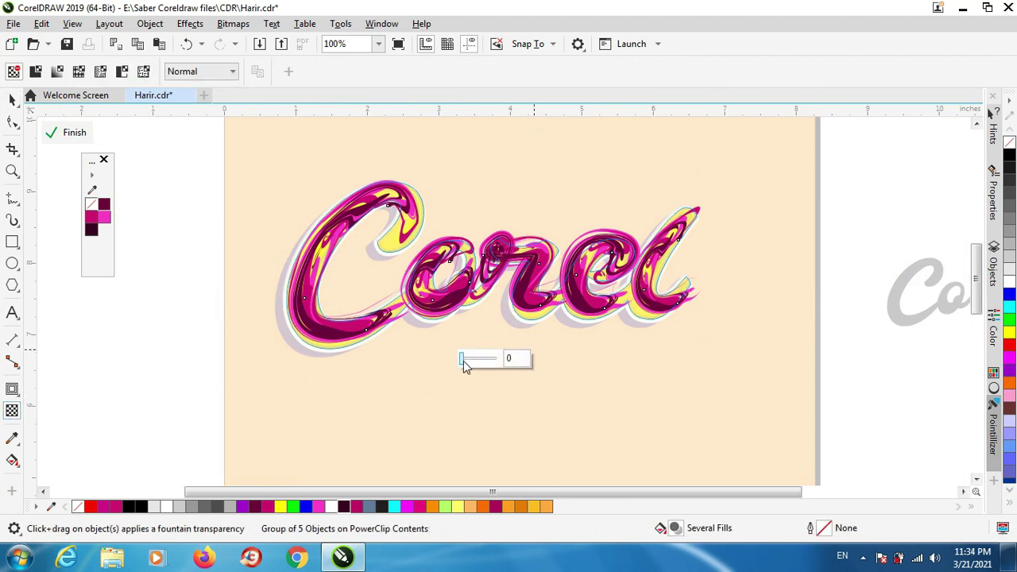
left_click_drag(465, 362, 477, 364)
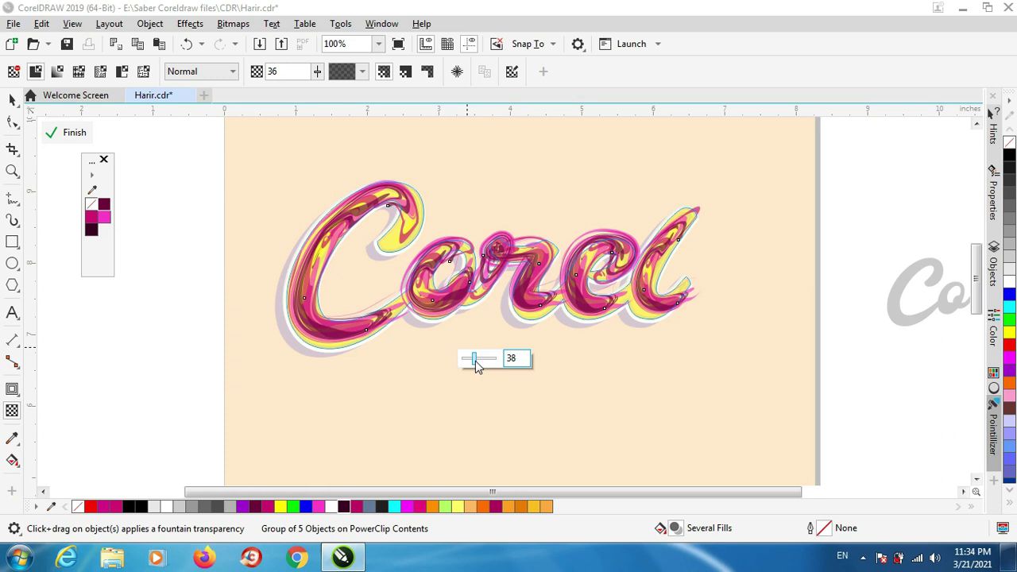
- Finish the PowerClip edit, deselect everything and view the finished lettering page
left_click(71, 133)
key("space")
left_click(188, 283)
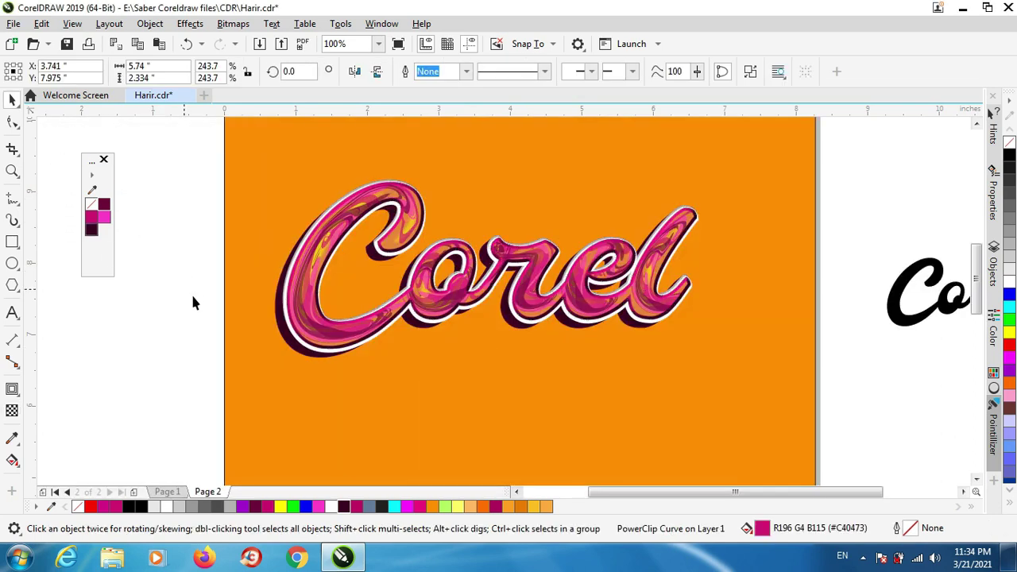
left_click(309, 291)
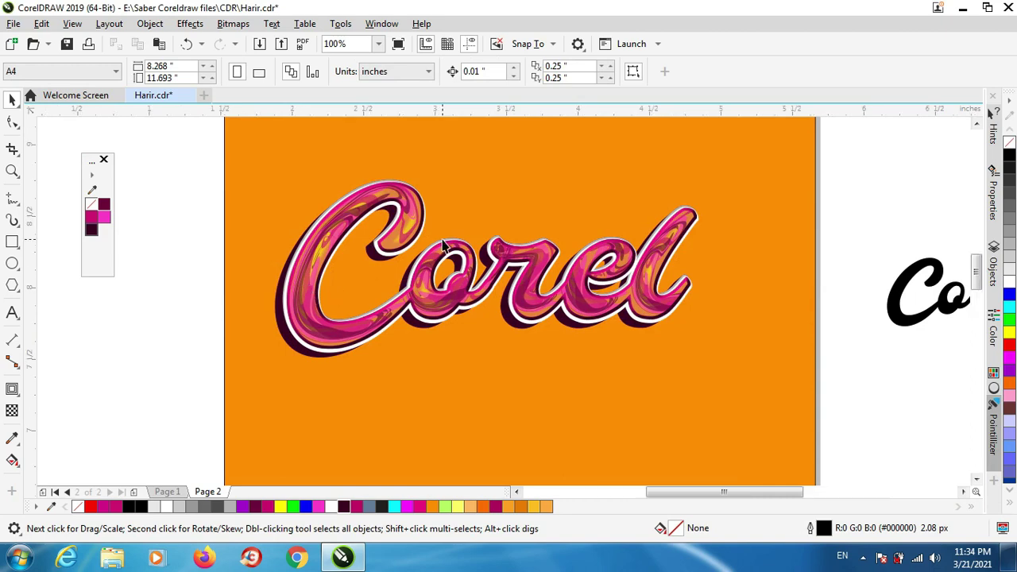
scroll(443, 245, "up", 1)
scroll(444, 245, "down", 1)
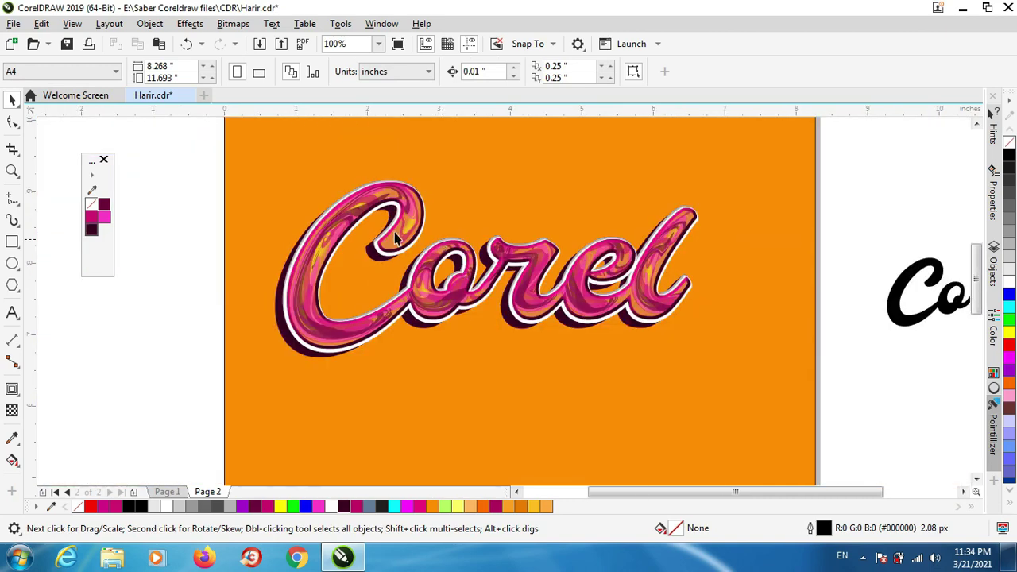